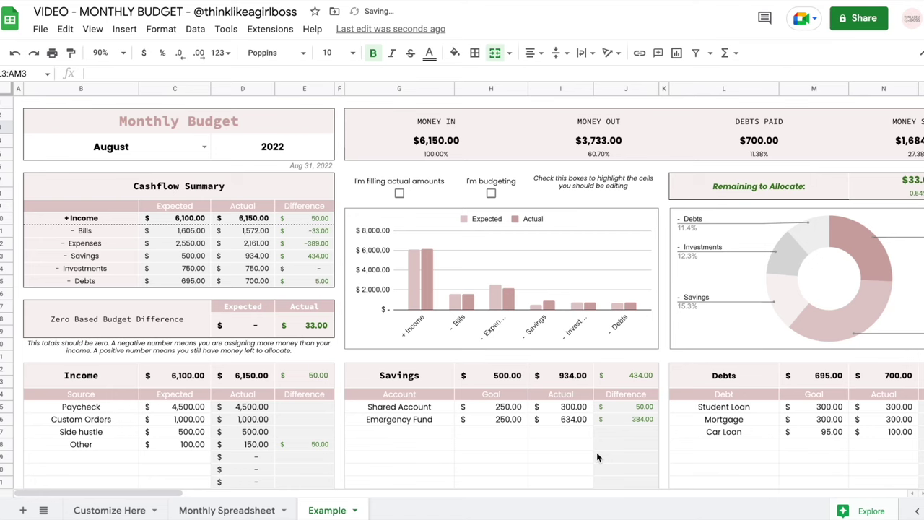
- Mark the HBO MAX, Disney Plus, Spotify and Canva rows as paid in the Bills and Subscriptions table
scroll(596, 456, "right", 8)
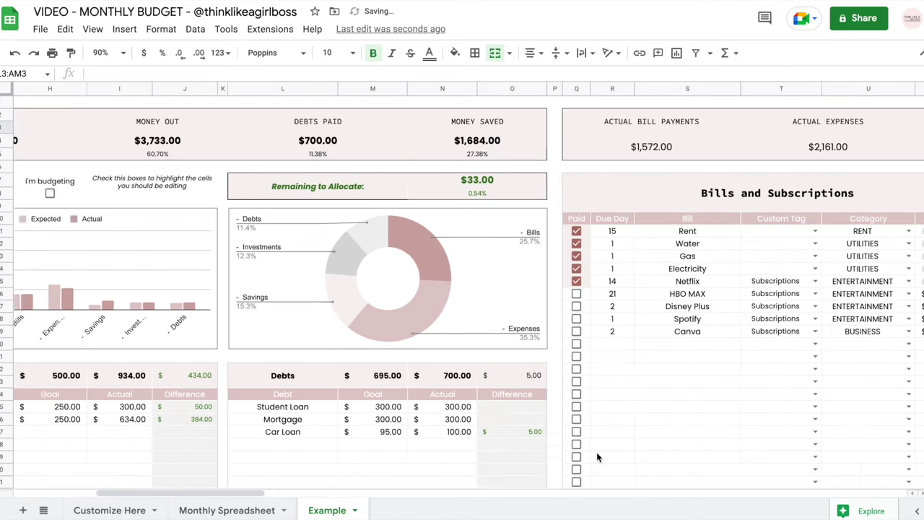
scroll(597, 457, "right", 5)
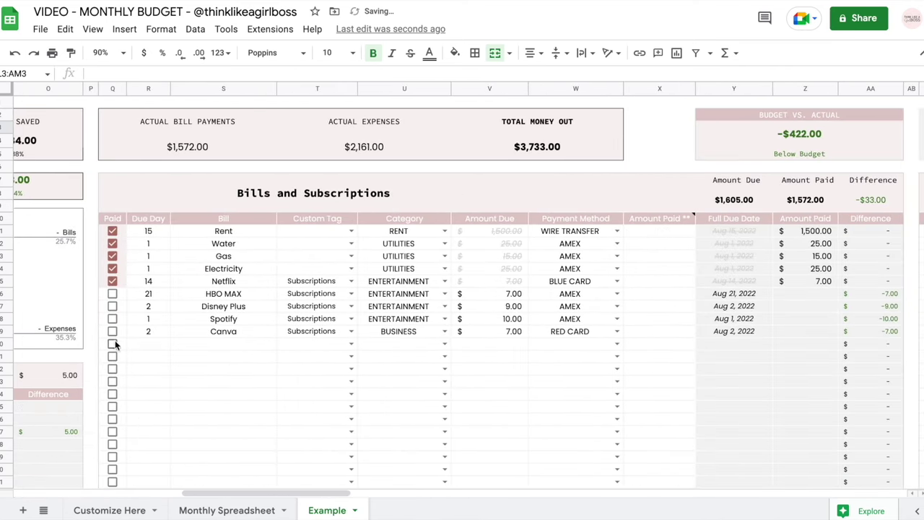
left_click(112, 295)
left_click(113, 307)
left_click(114, 318)
left_click(115, 332)
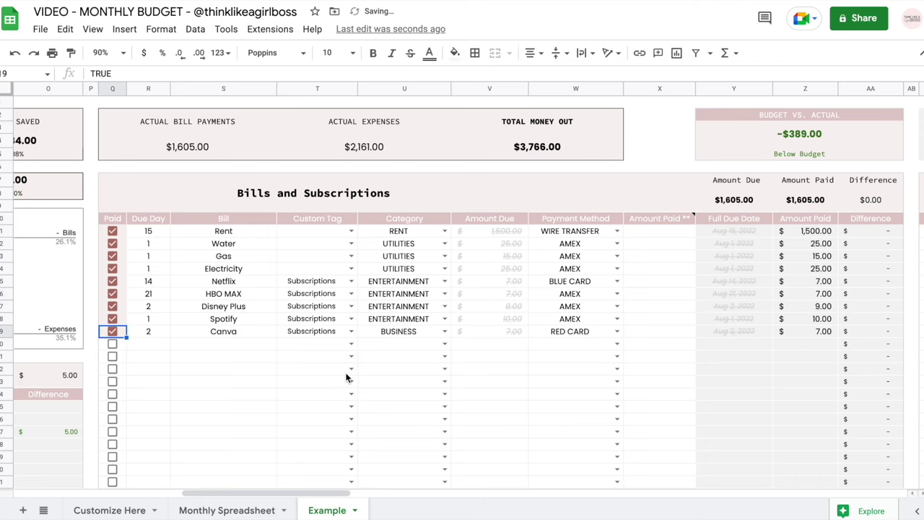
- Choose WEEKEND FUN as the category to highlight in the Expense Transactions table
scroll(346, 377, "right", 12)
scroll(346, 377, "right", 6)
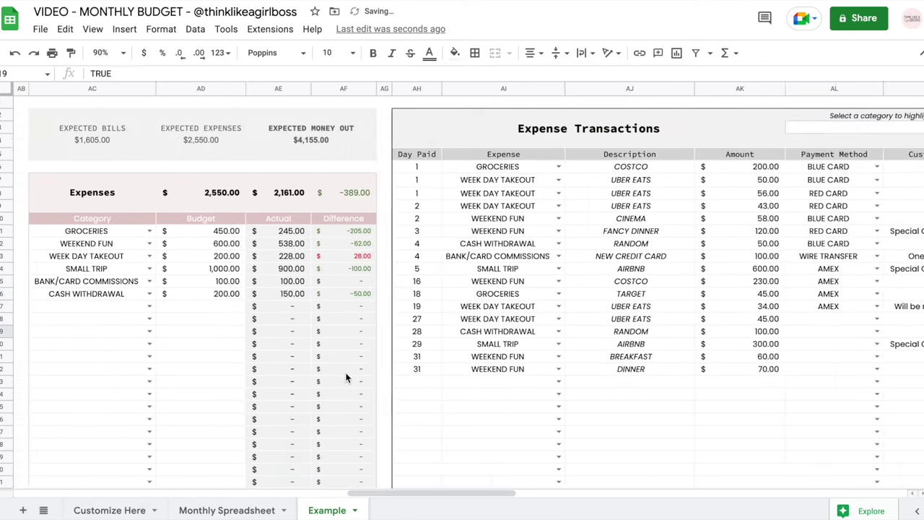
left_click(674, 127)
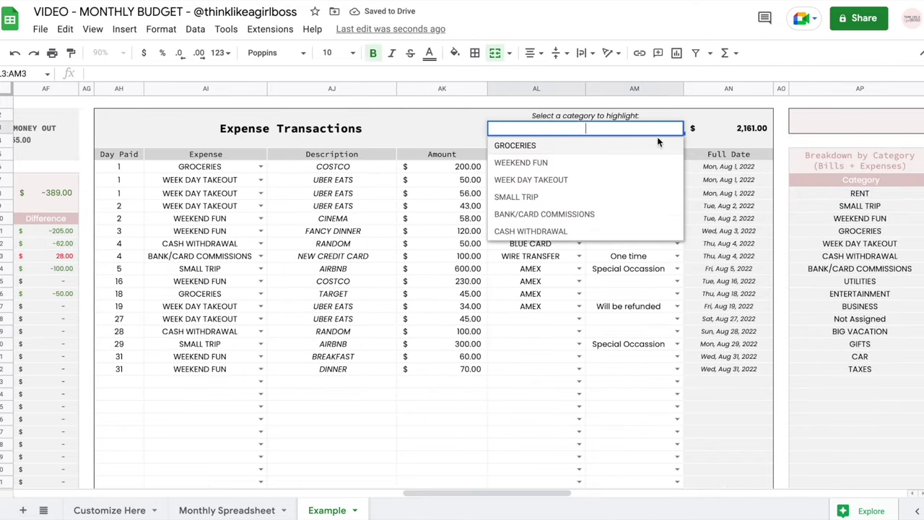
left_click(609, 163)
- Choose August as the budget month and select the year cell beside it
scroll(645, 281, "right", 14)
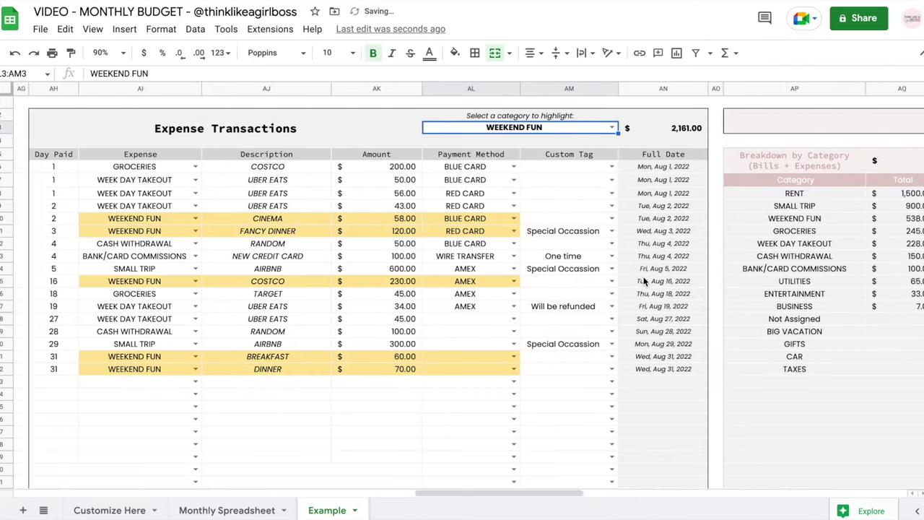
scroll(645, 281, "right", 14)
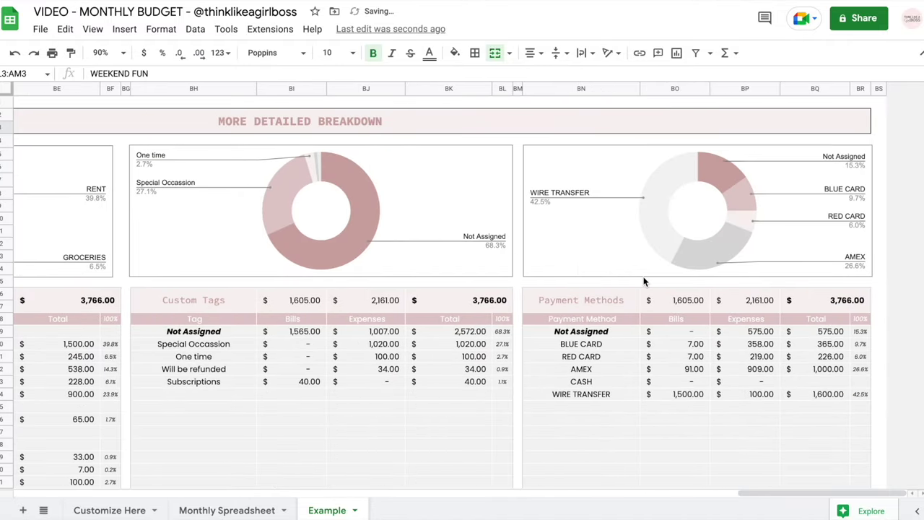
scroll(645, 281, "left", 20)
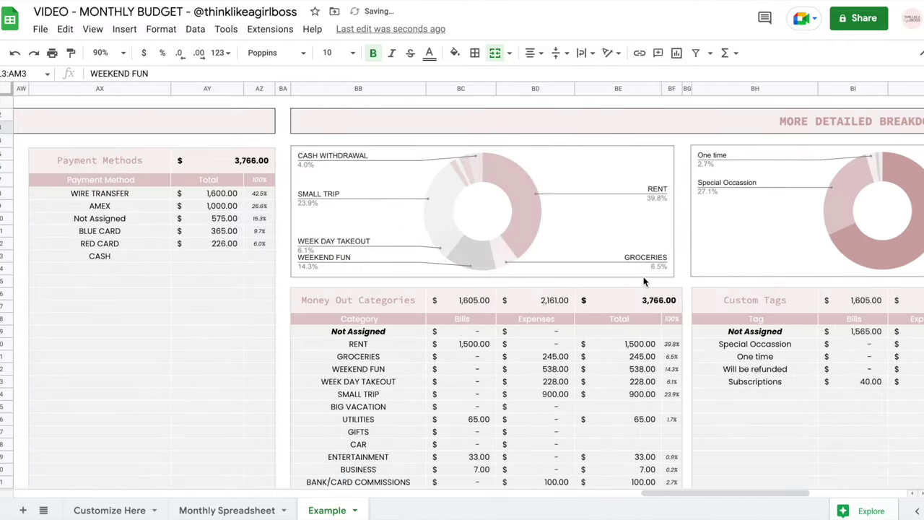
scroll(645, 281, "left", 20)
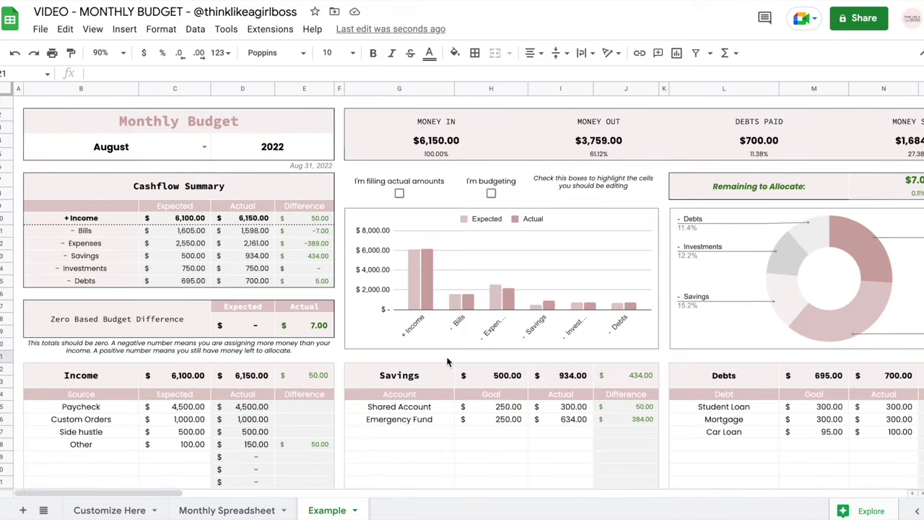
left_click(203, 145)
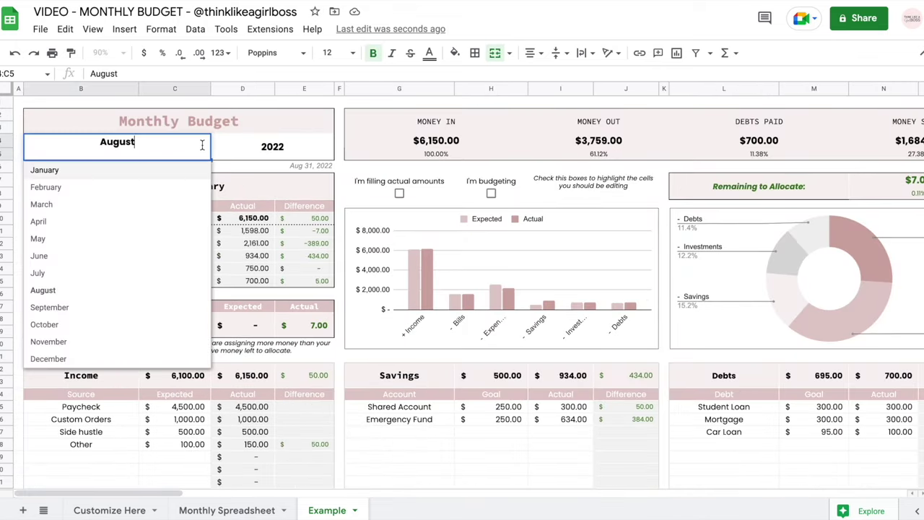
left_click(130, 290)
left_click(249, 149)
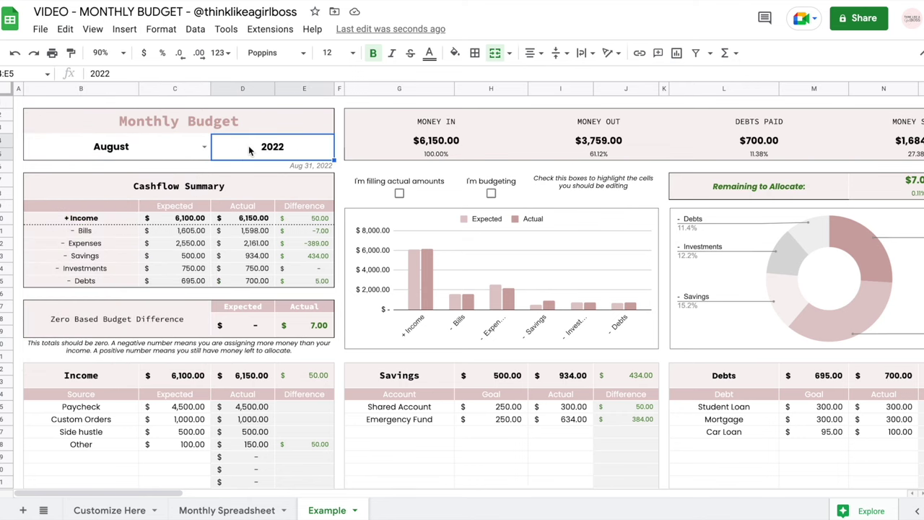
- Inspect empty Source, Expected, Actual and Difference cells in the Income table to tell input cells from formula cells
scroll(337, 293, "down", 5)
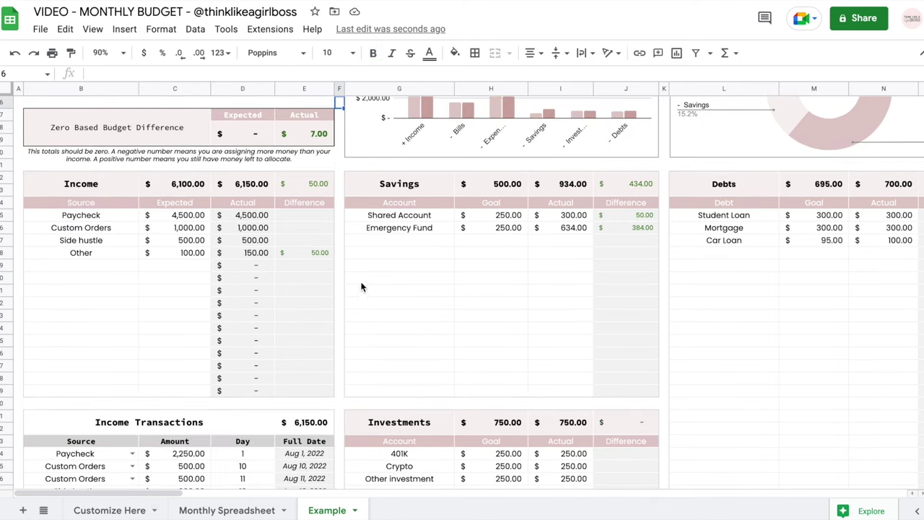
left_click(391, 268)
left_click(82, 308)
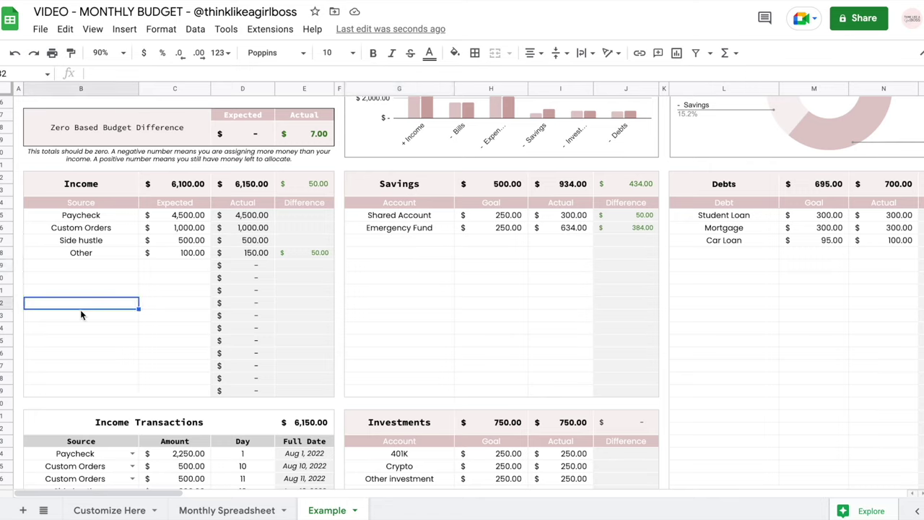
left_click(173, 308)
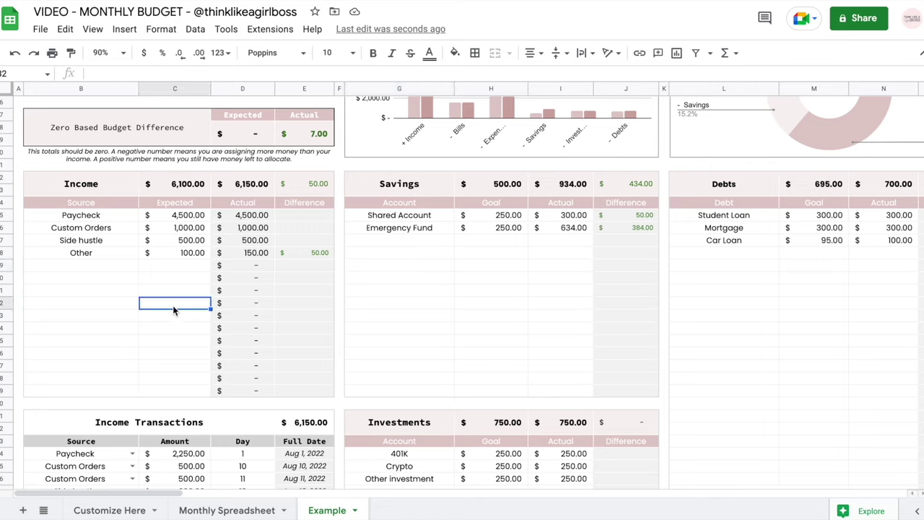
left_click(239, 293)
left_click(299, 283)
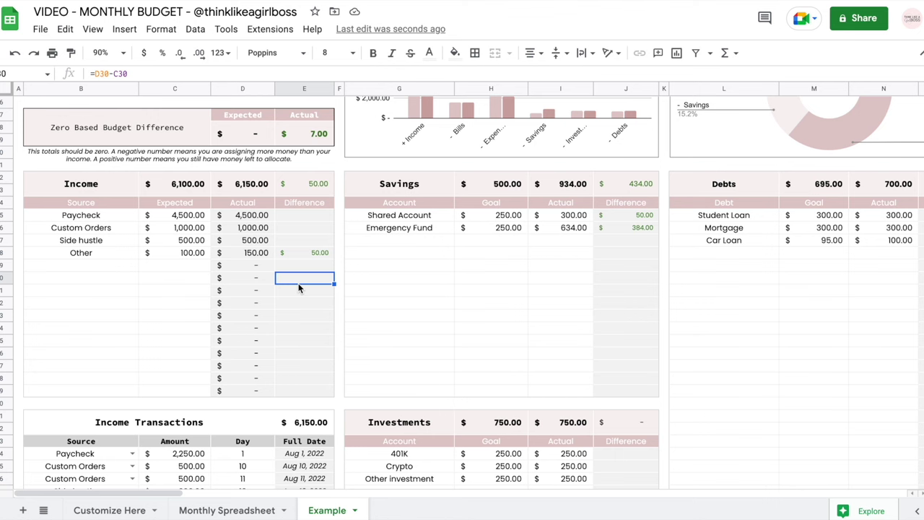
- Inspect the formula of the month-end date cell beneath the budget year
scroll(298, 283, "up", 5)
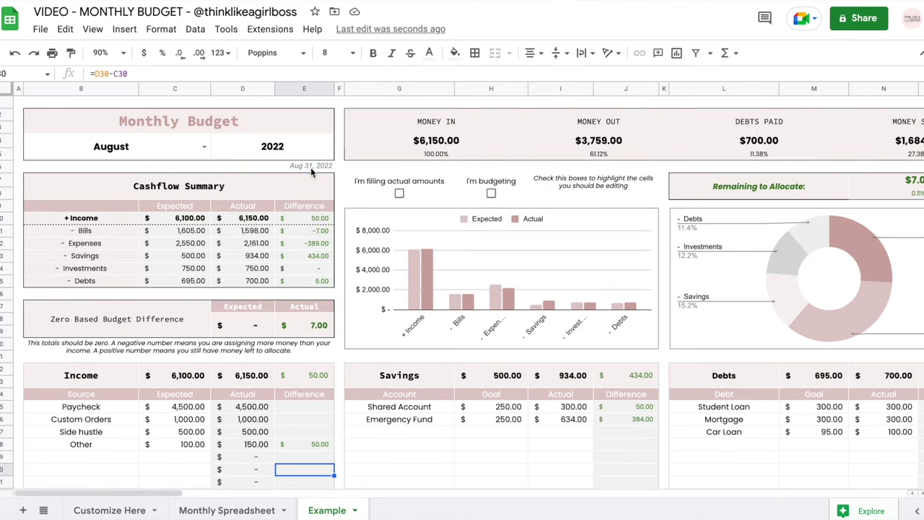
left_click(311, 166)
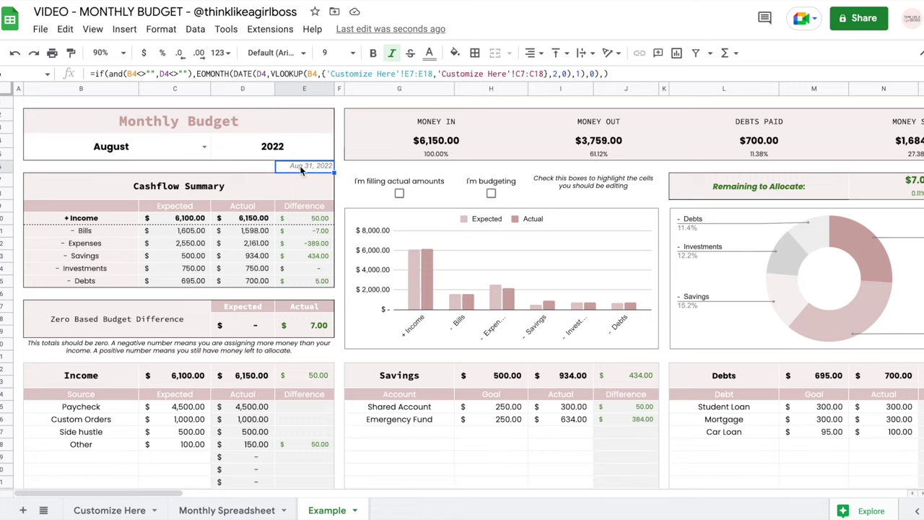
left_click(338, 169)
left_click(322, 171)
left_click(341, 185)
- Review the Debts, Bills, Expenses, Useful Summaries and More Detailed Breakdown sections across the Example sheet
scroll(341, 185, "down", 5)
left_click(416, 273)
scroll(416, 273, "right", 4)
scroll(445, 296, "right", 10)
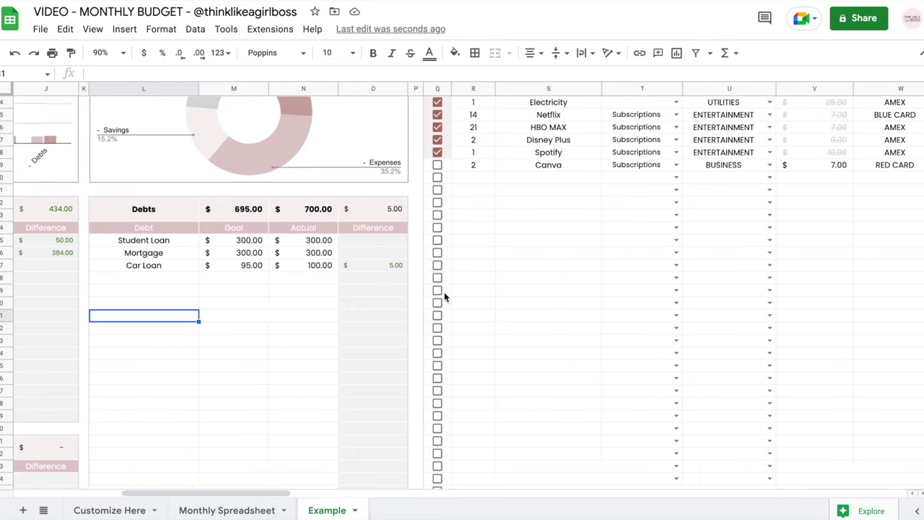
scroll(444, 296, "right", 15)
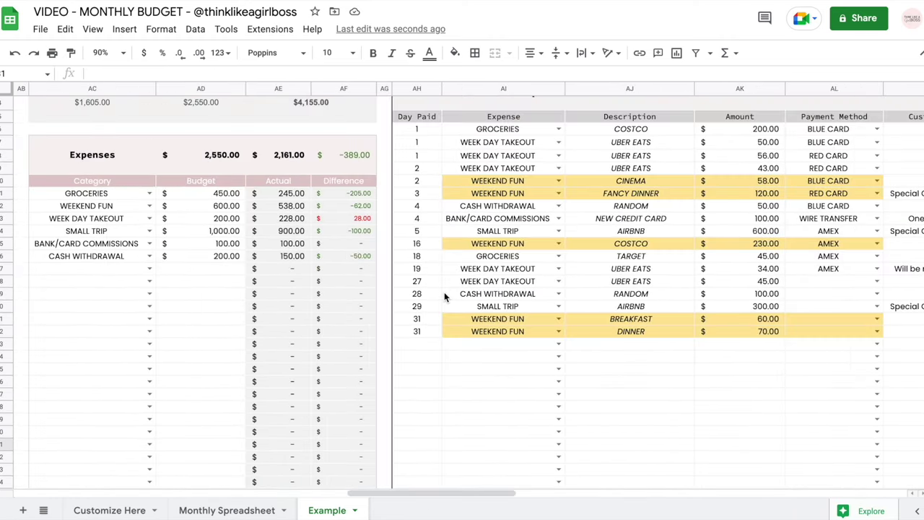
scroll(444, 292, "right", 6)
scroll(445, 292, "left", 2)
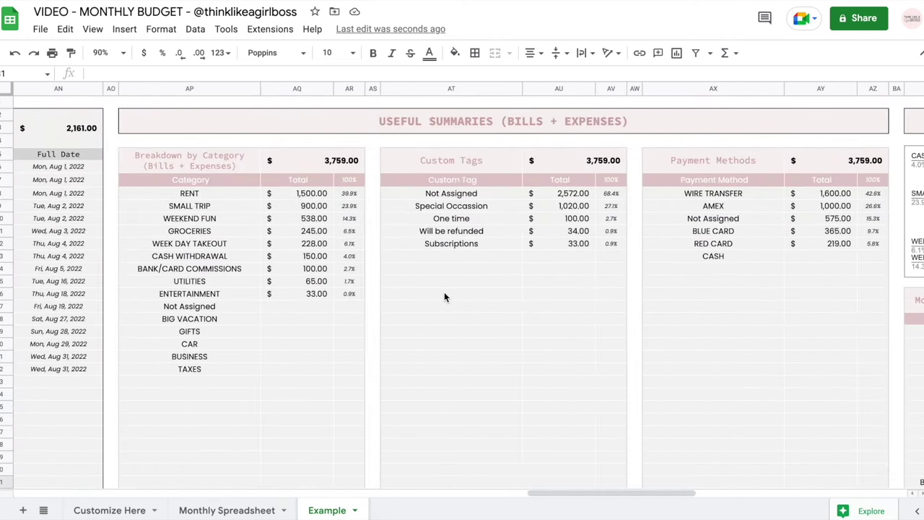
scroll(444, 296, "right", 10)
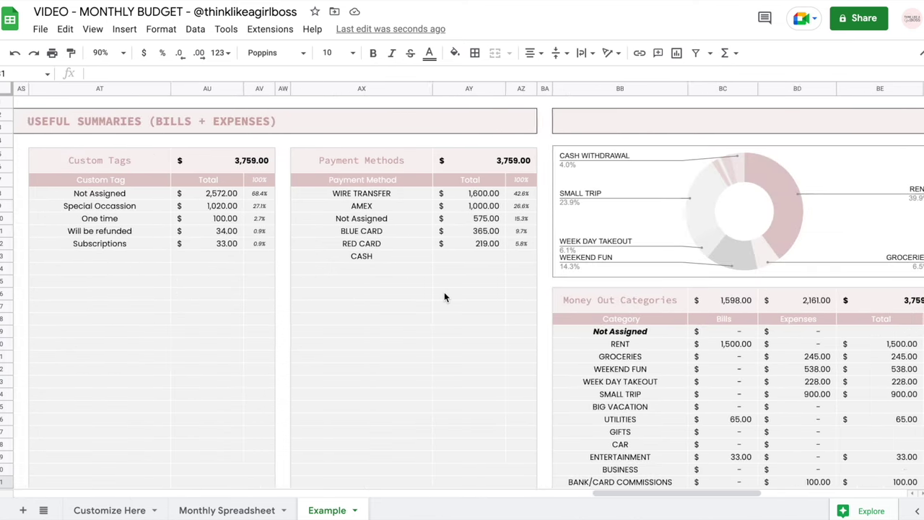
scroll(444, 296, "left", 10)
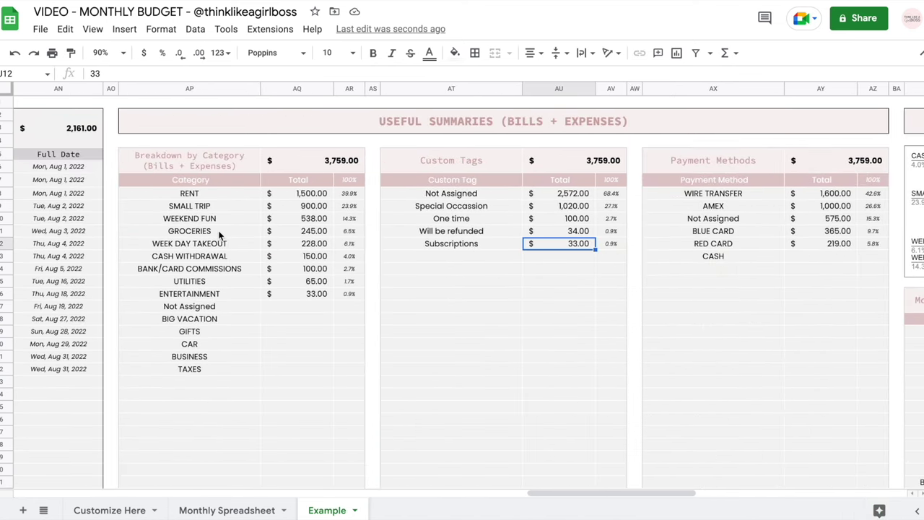
left_click(549, 283)
scroll(659, 304, "right", 8)
left_click(647, 371)
scroll(646, 370, "right", 4)
scroll(646, 370, "left", 20)
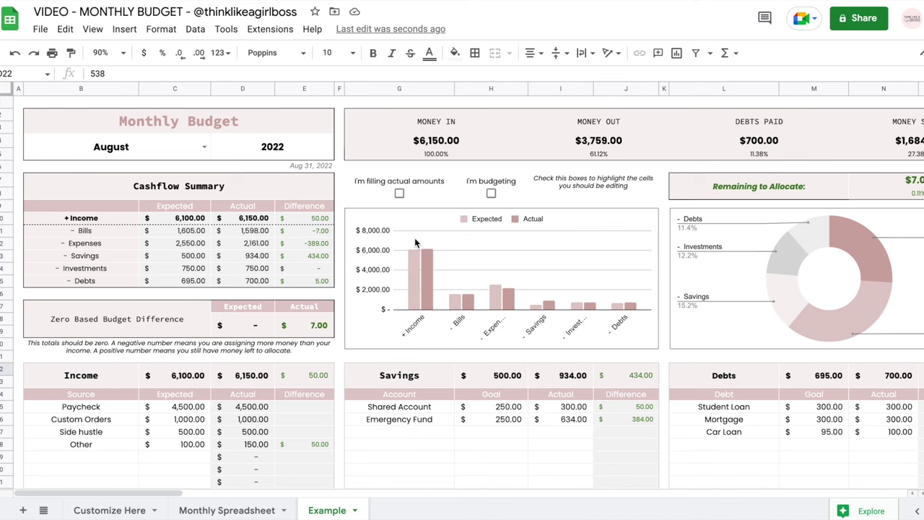
- Examine the source names in the Income table, selecting the range from Paycheck down into the empty rows
scroll(415, 238, "down", 5)
scroll(415, 238, "up", 5)
scroll(431, 244, "down", 5)
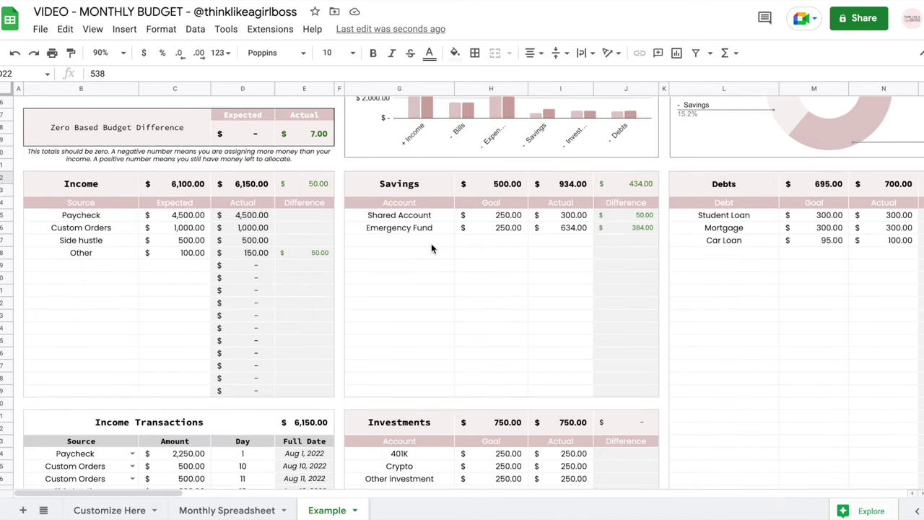
left_click(112, 231)
left_click(97, 217)
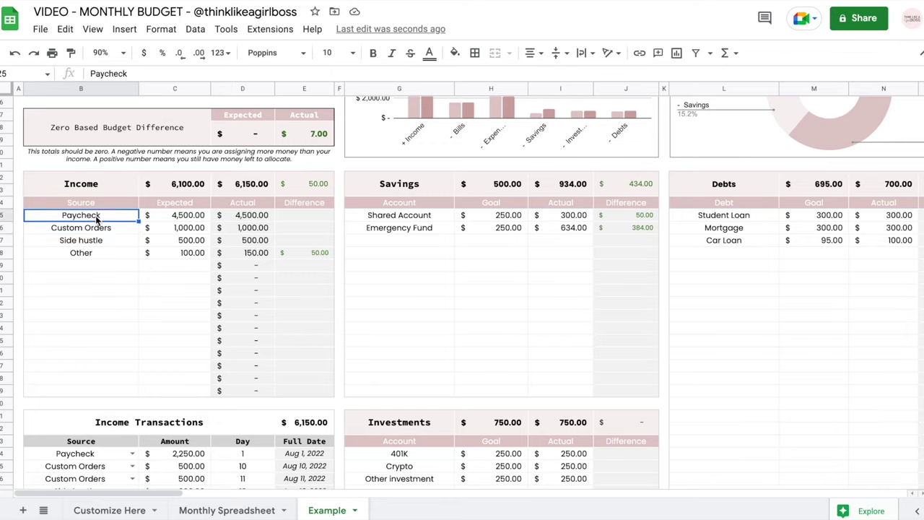
left_click_drag(97, 216, 92, 314)
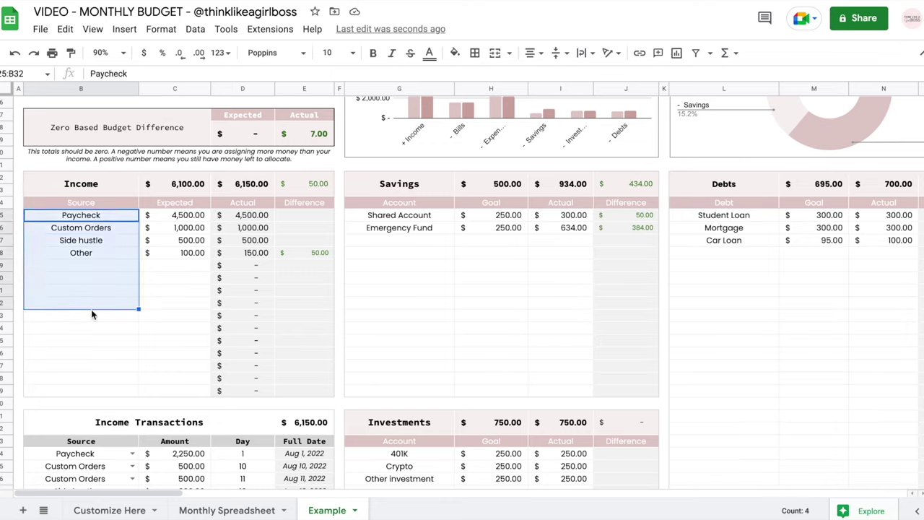
- Try adding a duplicate Paycheck source in the first empty Income row, and undo the entry
left_click(86, 265)
type("paycheck")
key("Return")
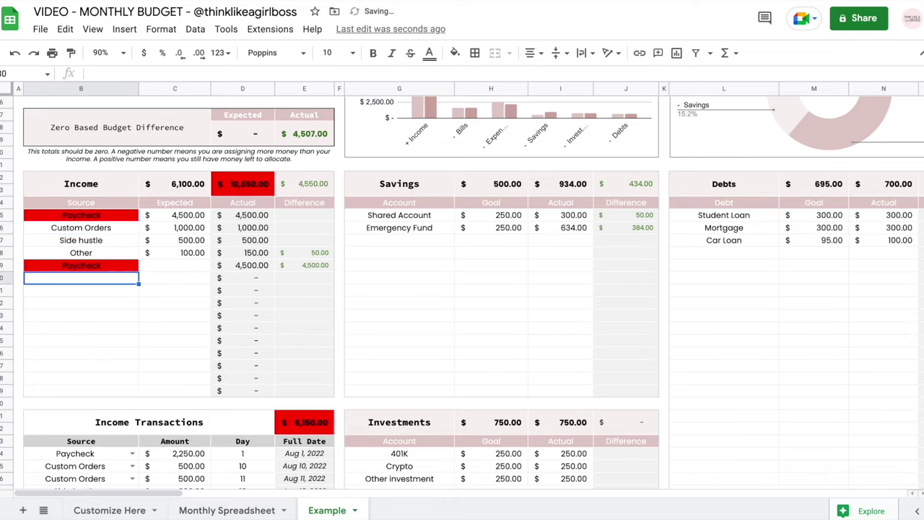
key("ctrl+z")
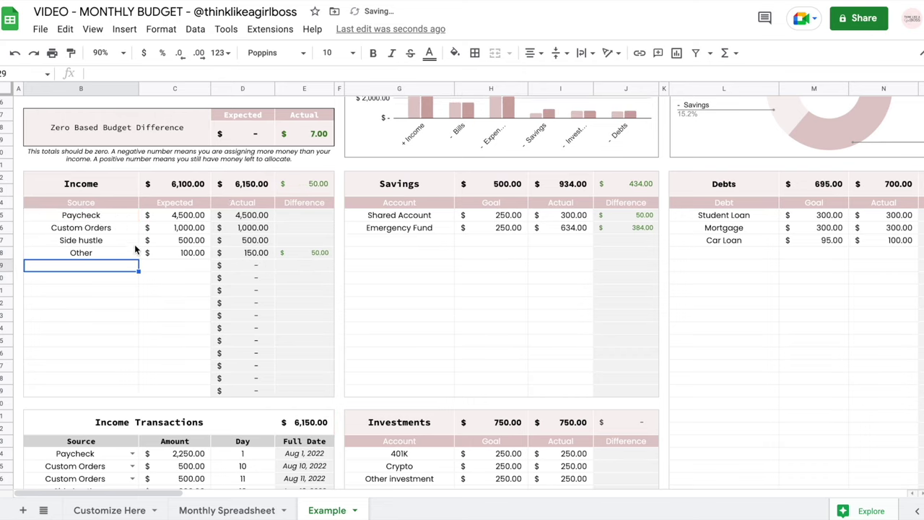
- Inspect the Expected amounts in the Income table and the formula behind the Side hustle Actual amount
left_click(180, 216)
left_click_drag(177, 263, 177, 285)
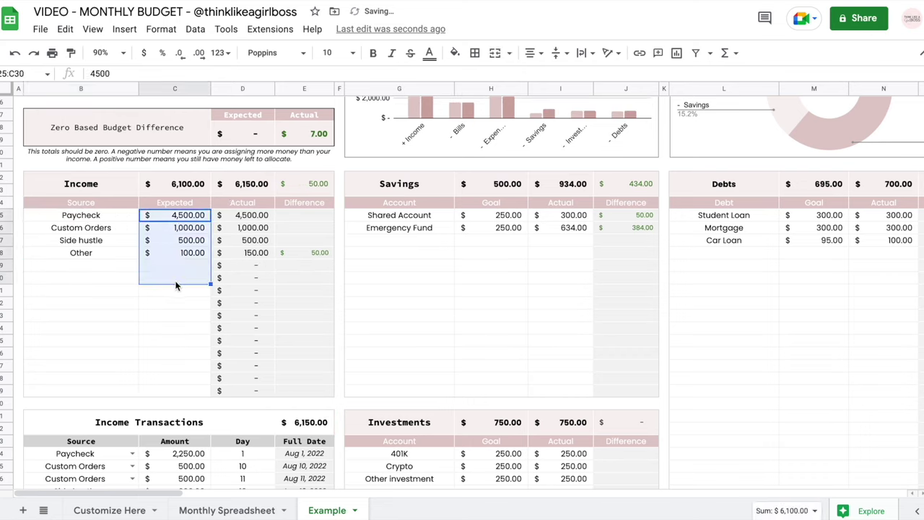
left_click(228, 246)
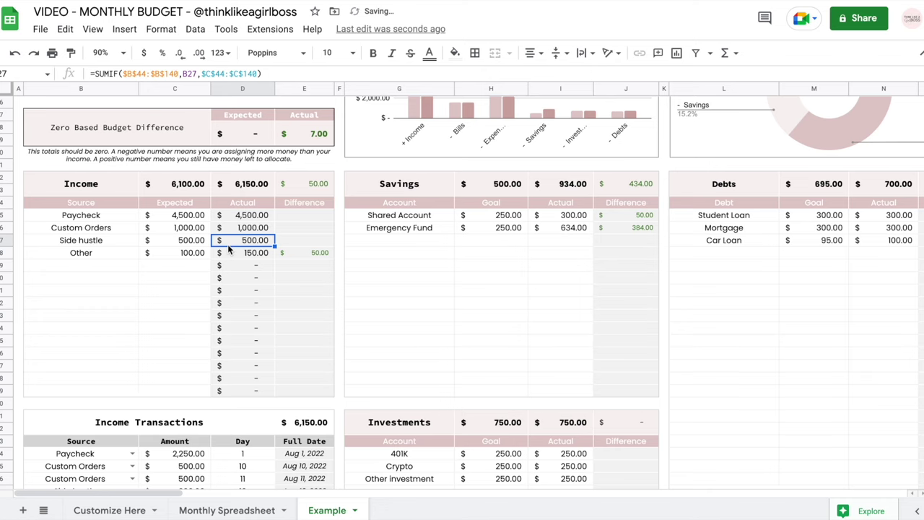
- Check which sources can be chosen in the first empty row of the Income Transactions table
scroll(228, 249, "down", 3)
left_click_drag(206, 247, 206, 426)
left_click(239, 364)
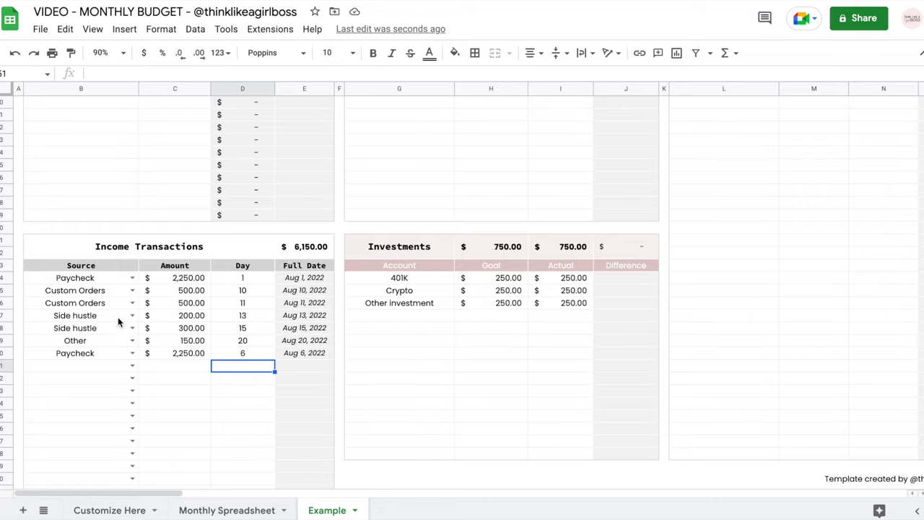
left_click(133, 367)
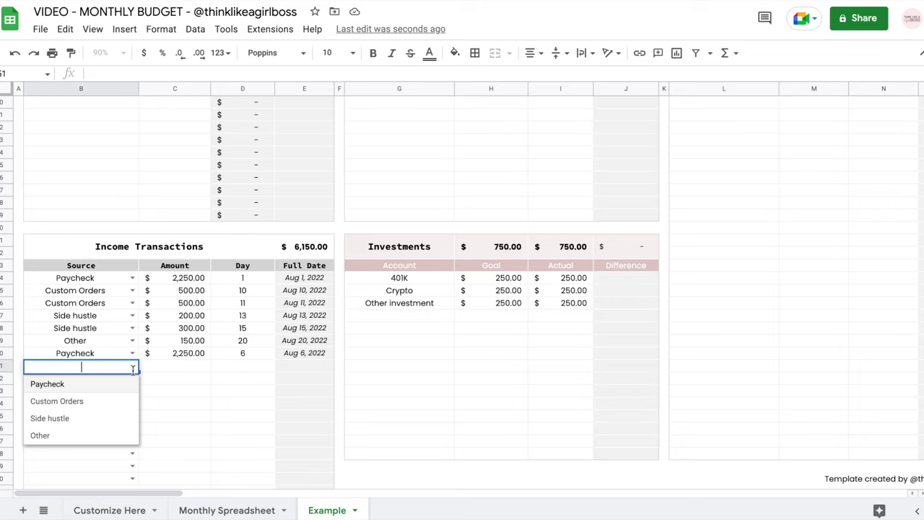
left_click(172, 378)
- Inspect the Paycheck Actual cell in the Income table and the last Paycheck transaction's amount and day
scroll(205, 245, "up", 3)
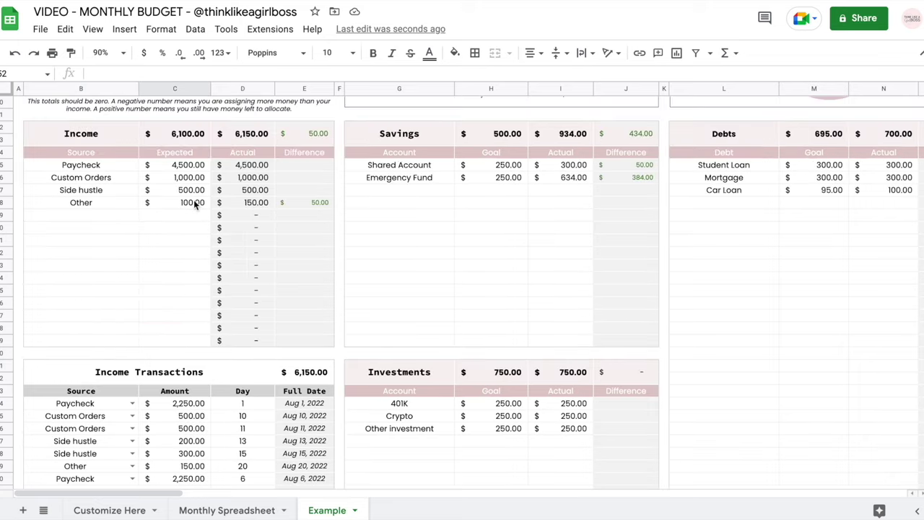
left_click(251, 168)
scroll(258, 305, "down", 3)
left_click(186, 379)
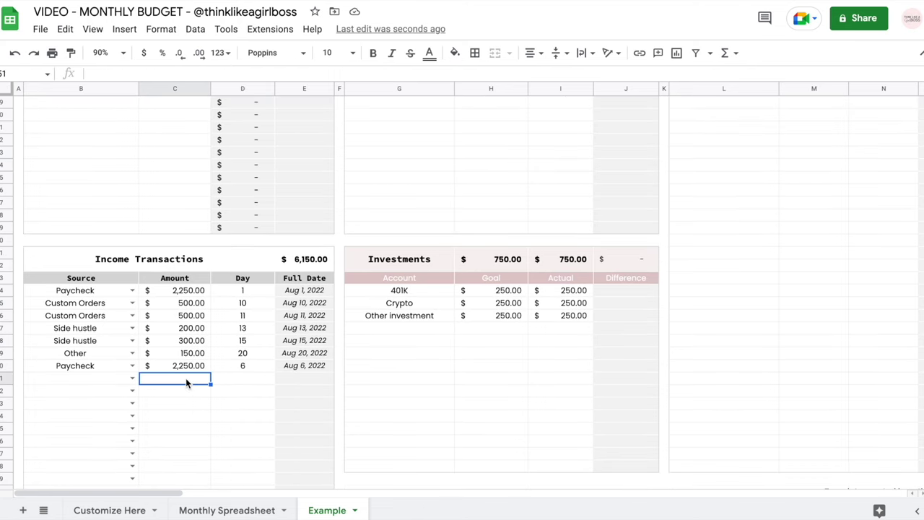
left_click(172, 369)
left_click(243, 367)
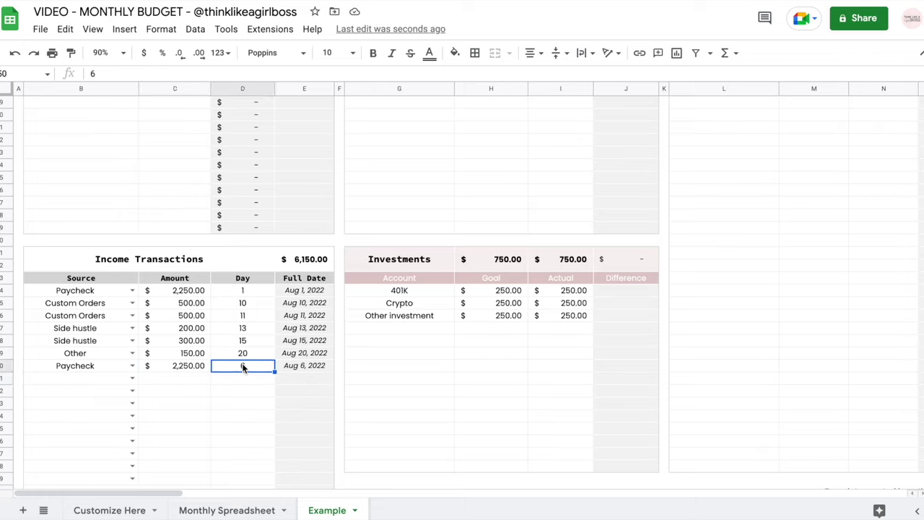
- Set the day of the last Paycheck income transaction to 5 and check its full date
type("5")
key("Return")
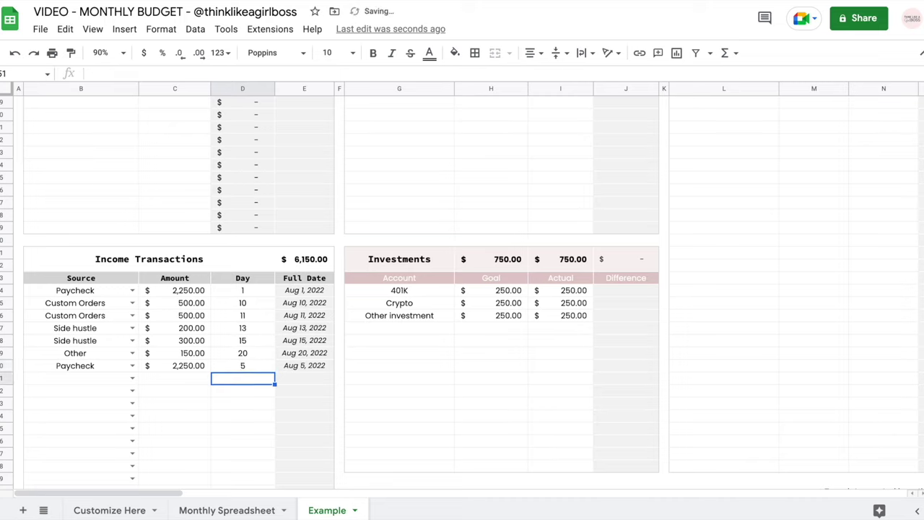
left_click(295, 367)
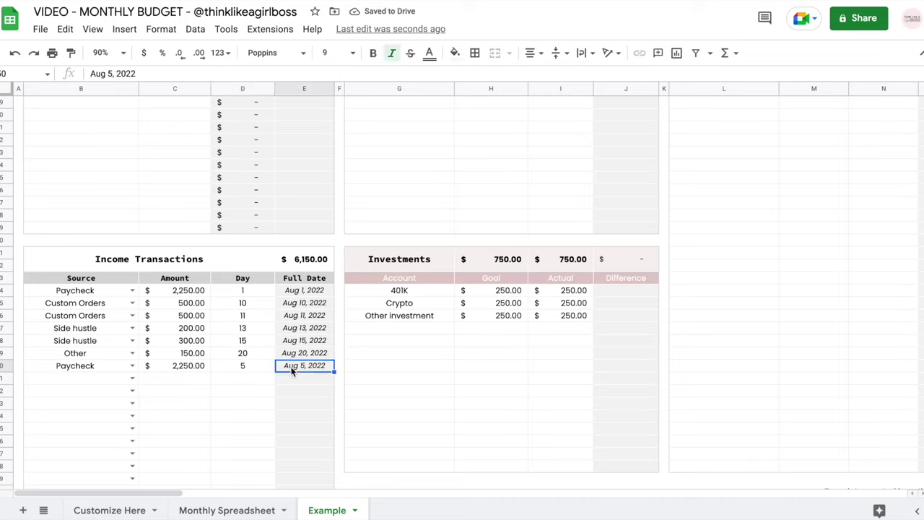
- Clear the Day values of all the filled rows in the Income Transactions table
left_click(253, 294)
left_click_drag(252, 293, 252, 367)
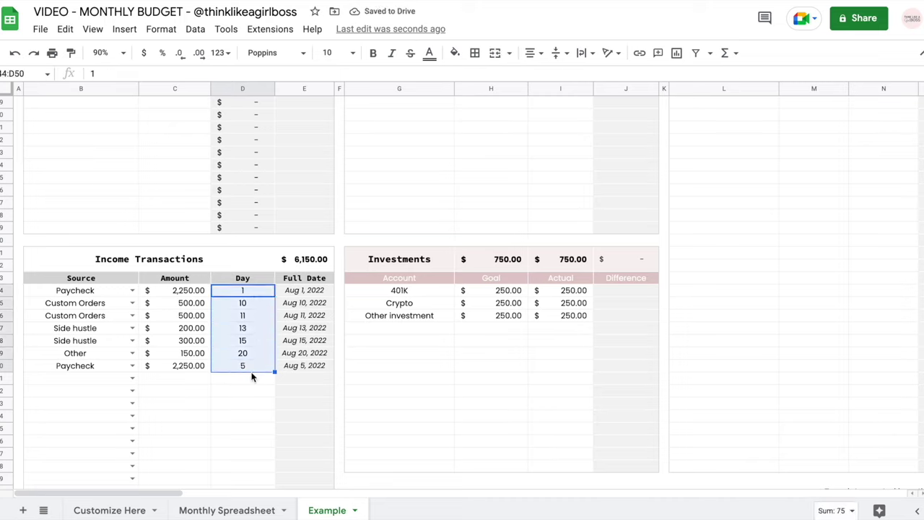
key("Delete")
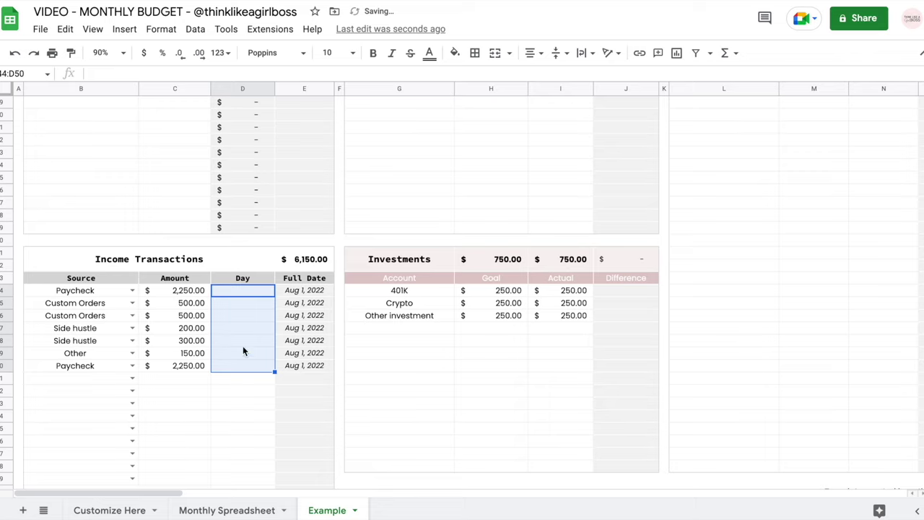
- Enter 20 as the day of the first Side hustle transaction in the Income Transactions table
left_click(243, 316)
key("Down")
type("20")
key("Return")
left_click(242, 328)
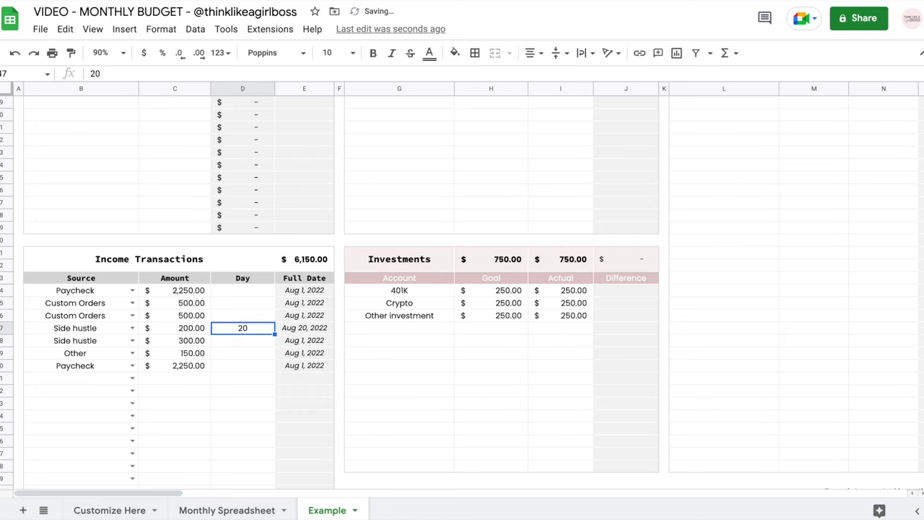
- Examine the Savings, Investments and Debts tables and their headings on the Example sheet
scroll(369, 264, "up", 10)
scroll(369, 267, "down", 5)
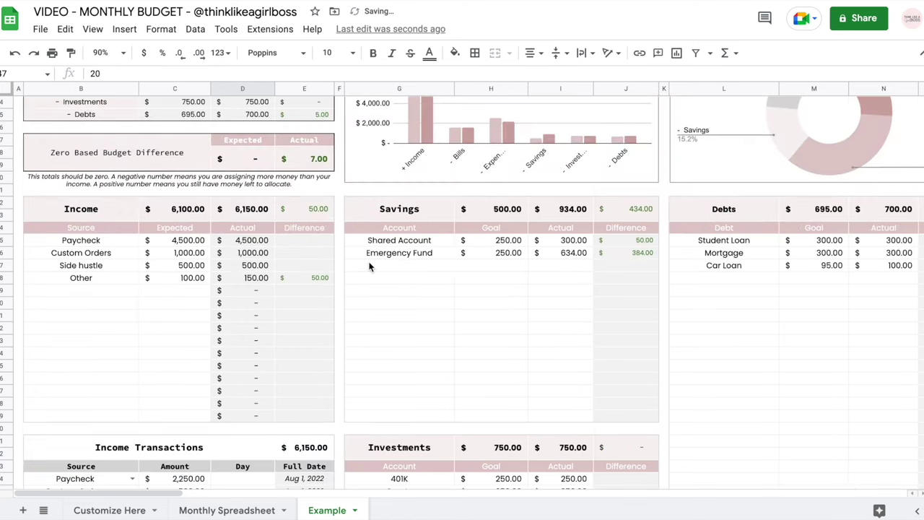
scroll(369, 266, "down", 3)
scroll(369, 266, "right", 4)
left_click(318, 215)
left_click(287, 117)
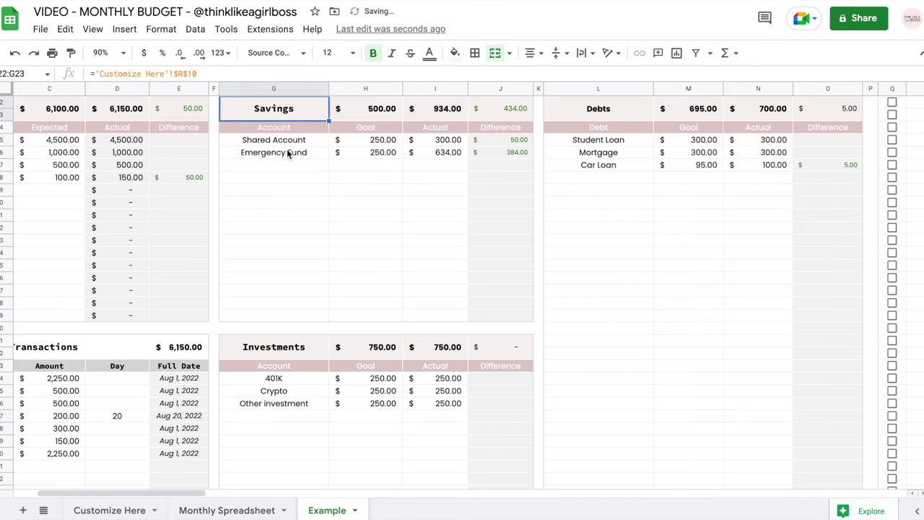
left_click(315, 354)
left_click(636, 108)
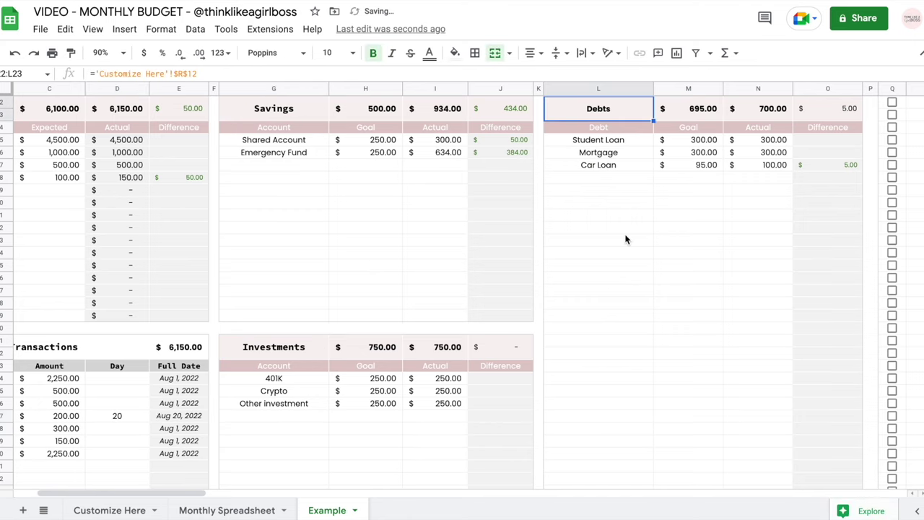
scroll(626, 240, "up", 1)
scroll(626, 239, "right", 2)
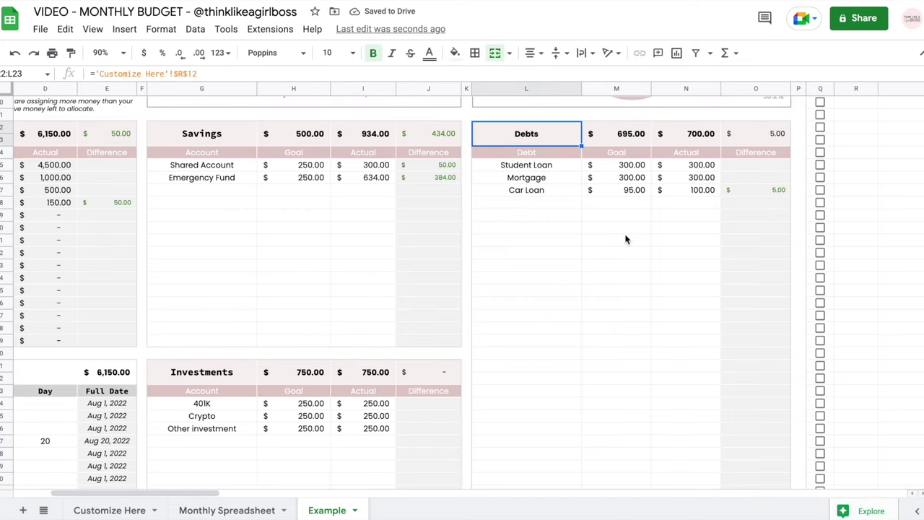
- Inspect the names in the Savings and Debts tables and the Goal and Actual amounts in the Savings table
left_click(183, 180)
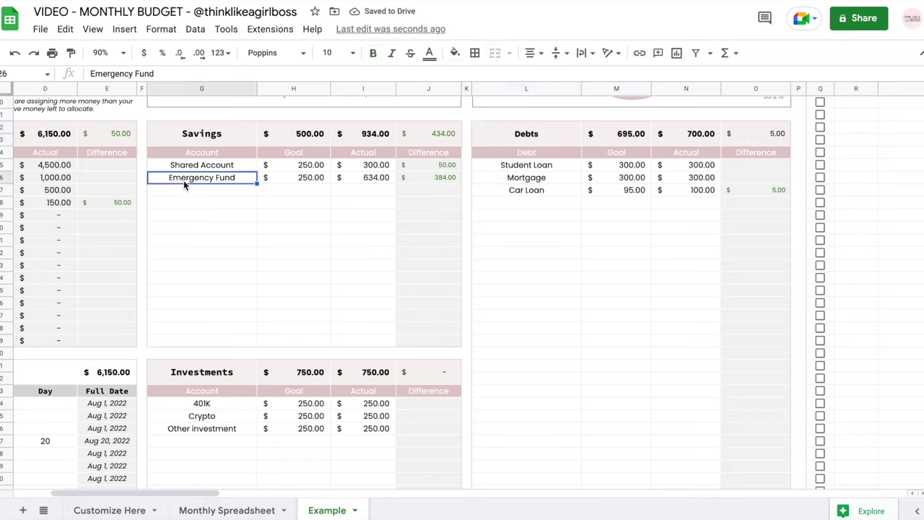
left_click(520, 190)
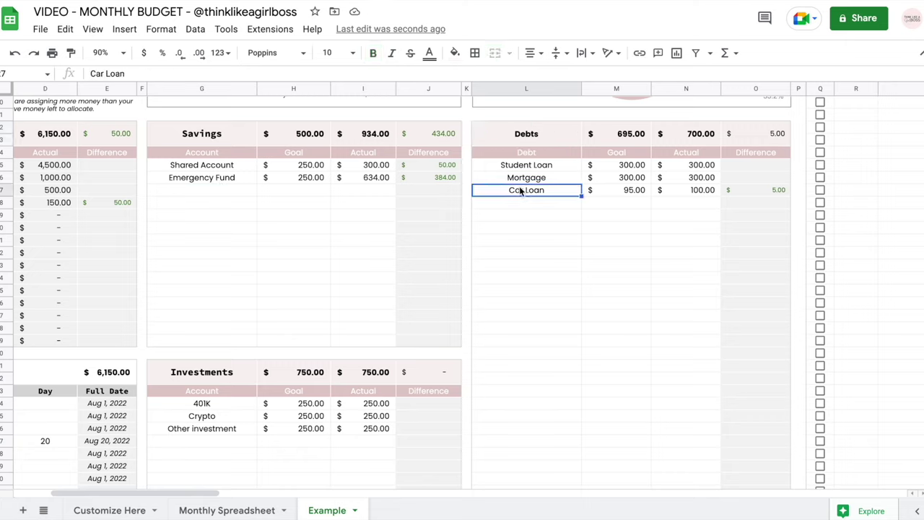
left_click(290, 167)
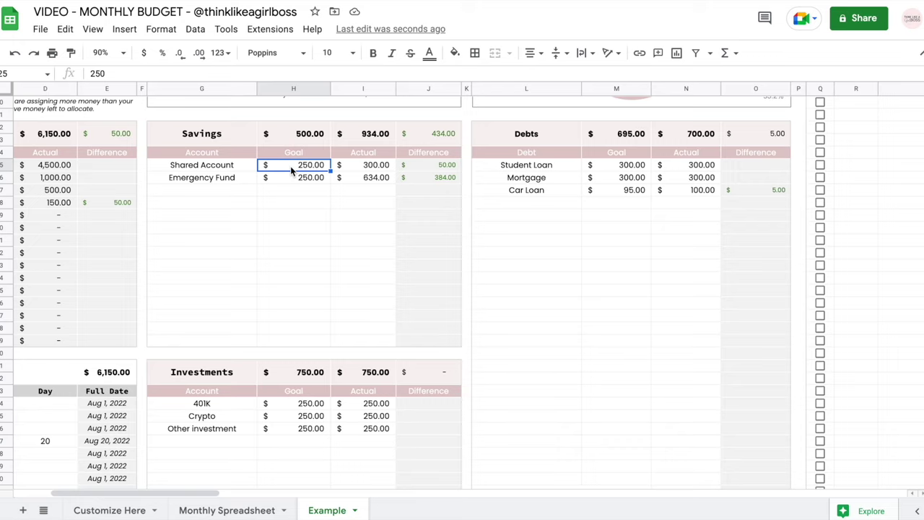
left_click(349, 169)
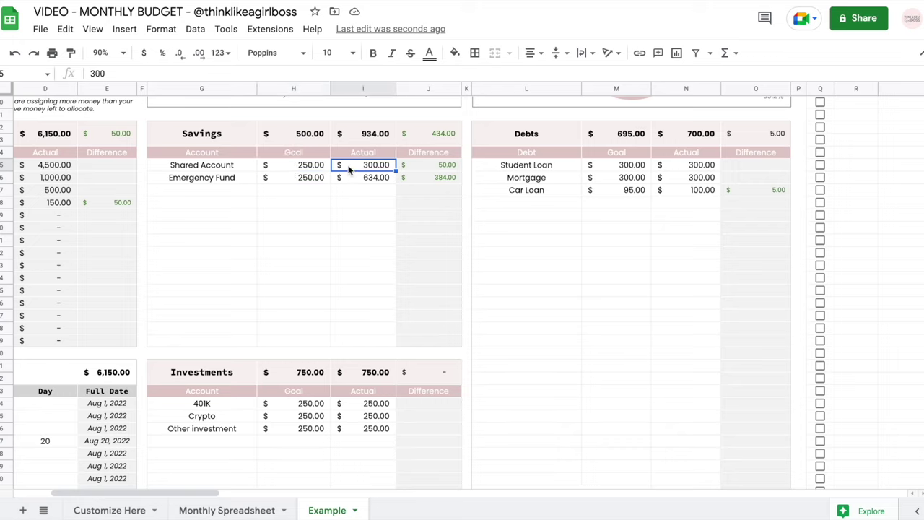
left_click_drag(364, 168, 360, 241)
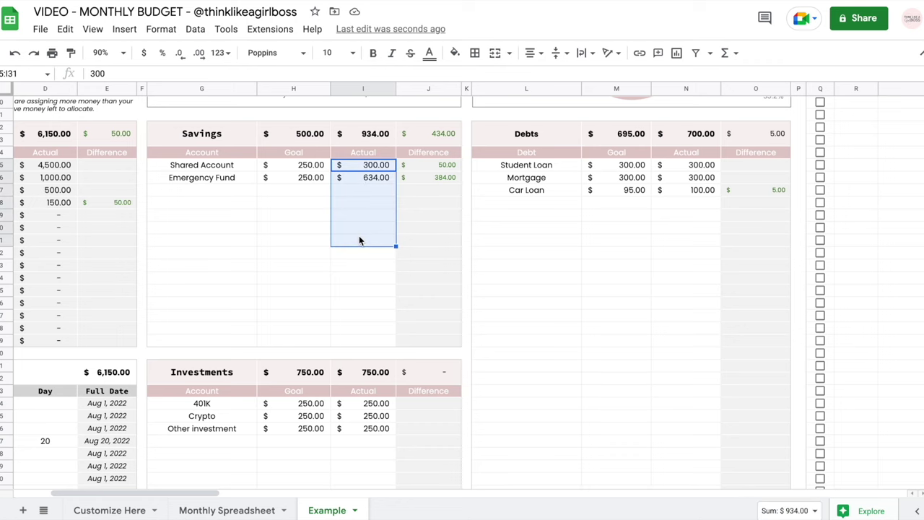
left_click(360, 220)
- Compare the Actual formulas in the Income table with the sources and amounts in the Income Transactions table
scroll(361, 221, "left", 3)
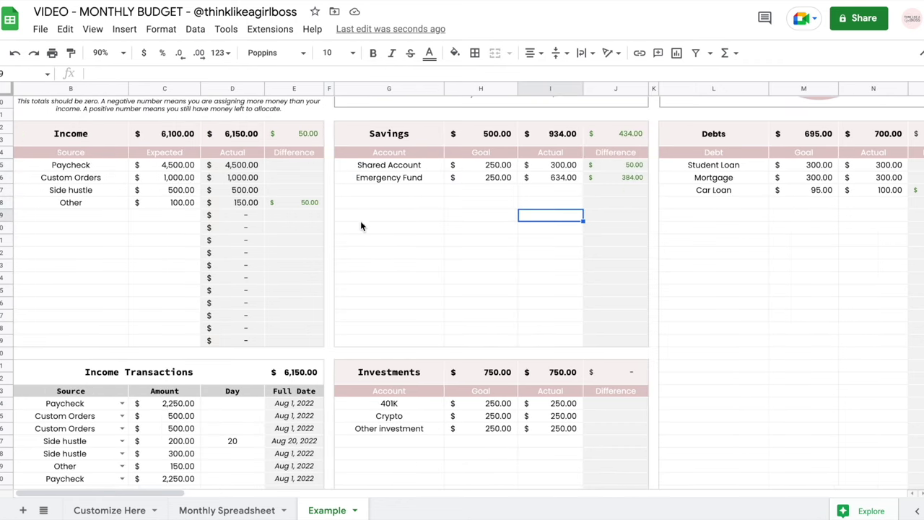
left_click(224, 244)
scroll(225, 244, "down", 5)
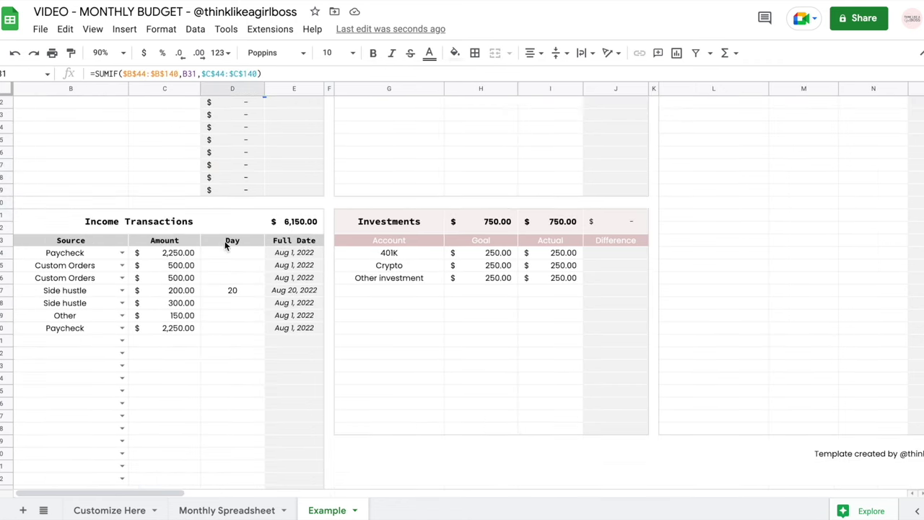
left_click_drag(72, 253, 161, 314)
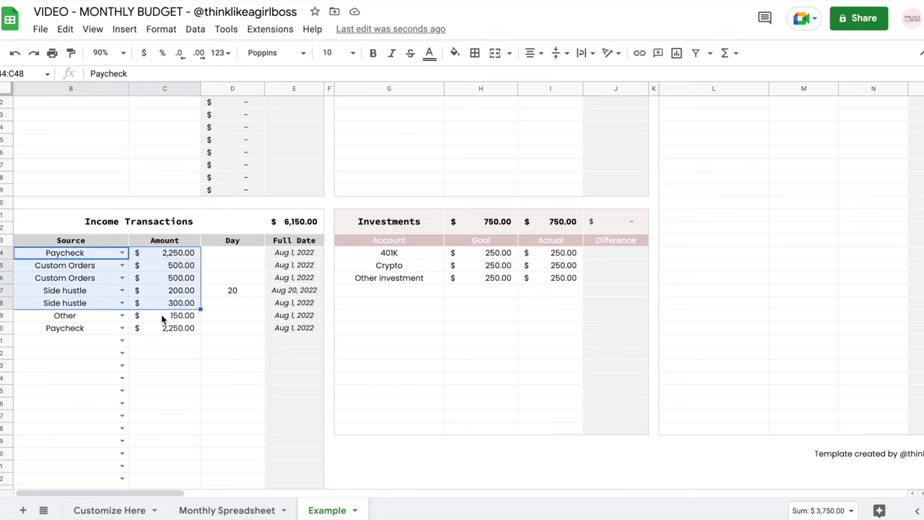
left_click(226, 345)
scroll(226, 345, "up", 5)
left_click_drag(242, 231, 235, 355)
- Inspect the Difference column formulas in the Income, Savings, Debts and Investments tables
left_click(294, 316)
left_click(586, 291)
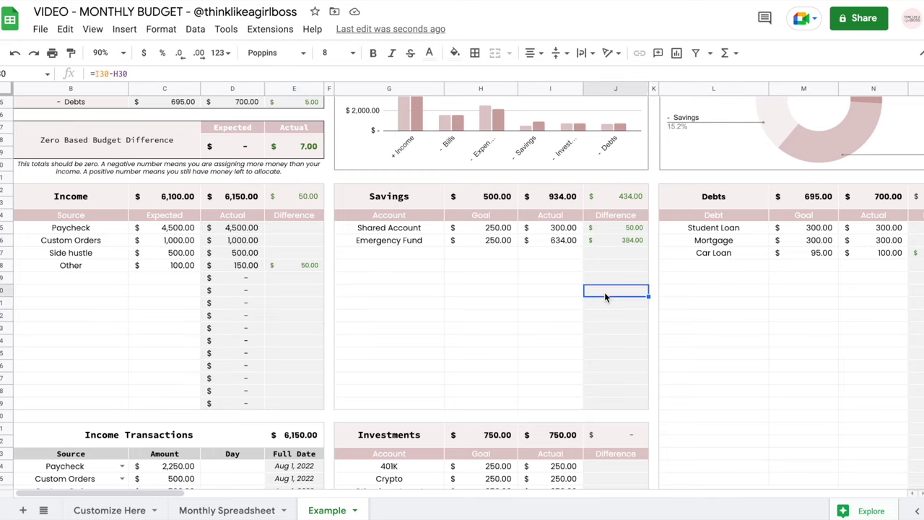
scroll(650, 289, "right", 3)
left_click(743, 288)
scroll(742, 288, "down", 3)
scroll(742, 288, "left", 1)
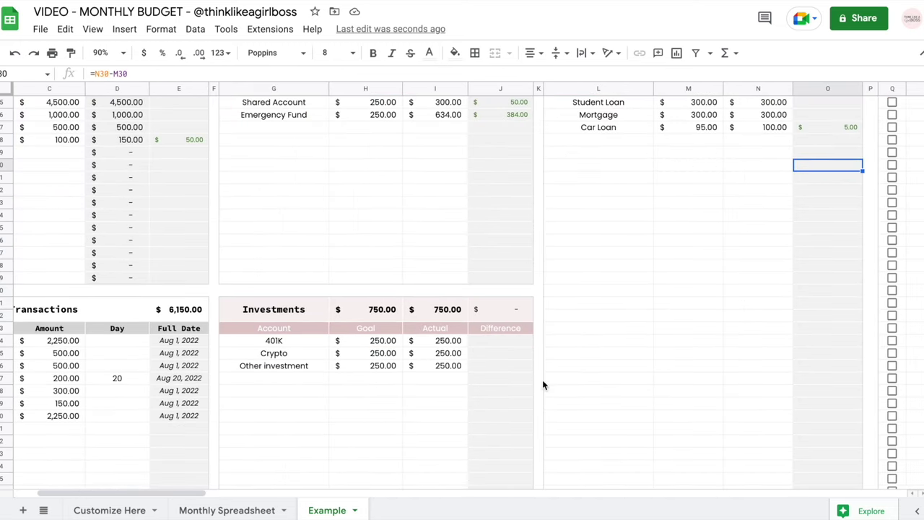
left_click(517, 389)
scroll(517, 389, "up", 3)
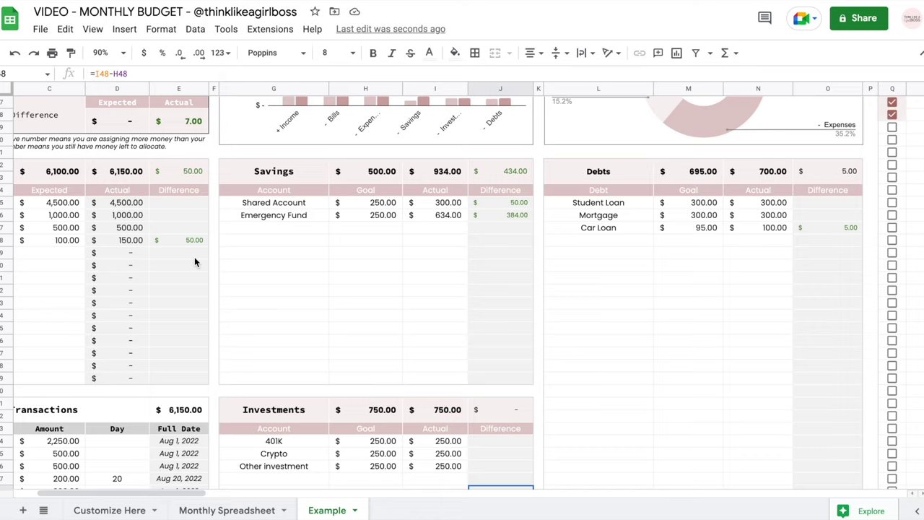
- Set the Canva bill's due day to 17 in the Bills and Subscriptions table and check its full due date
scroll(194, 257, "up", 5)
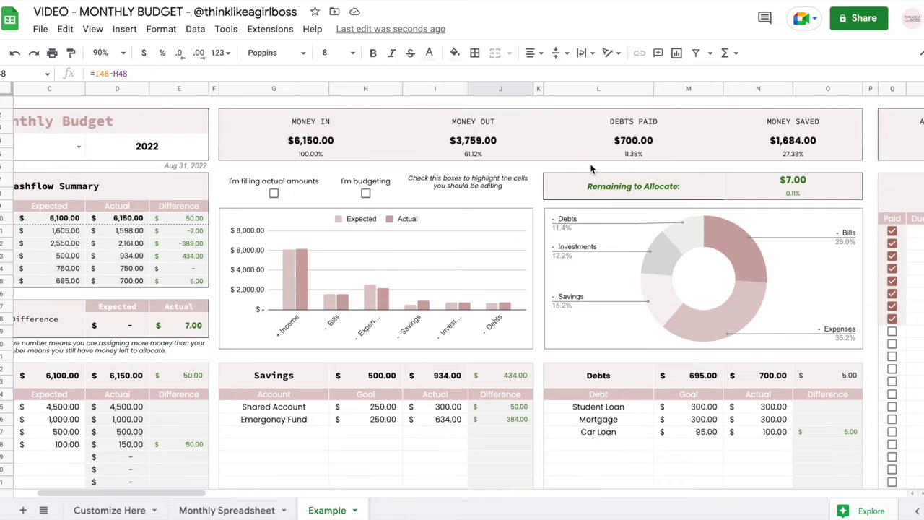
scroll(590, 168, "right", 3)
scroll(591, 168, "right", 8)
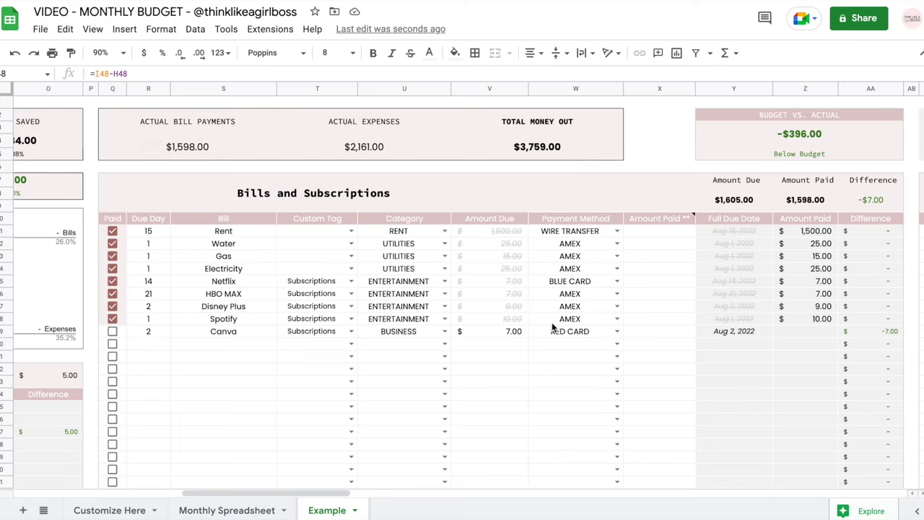
left_click(152, 333)
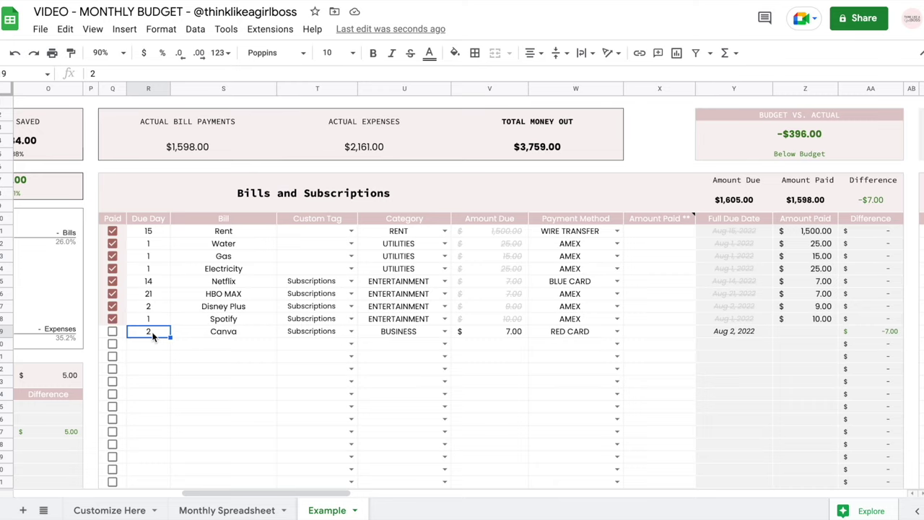
type("17")
key("Tab")
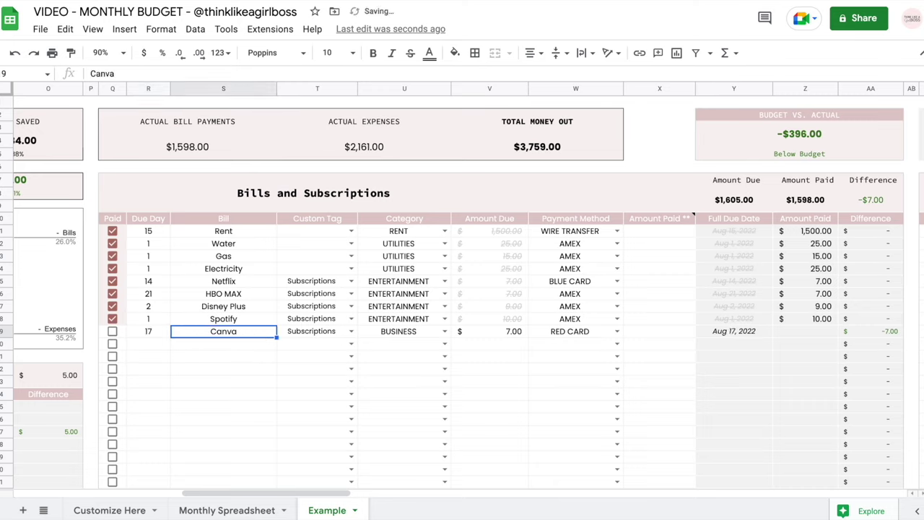
left_click(765, 332)
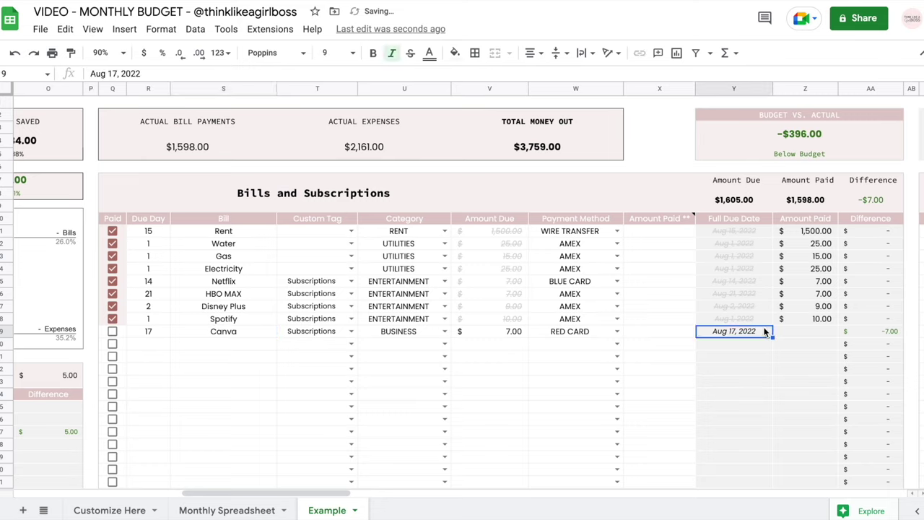
- Review the Custom Tag column of the bills and choose Subscriptions as the Netflix bill's tag
left_click(233, 332)
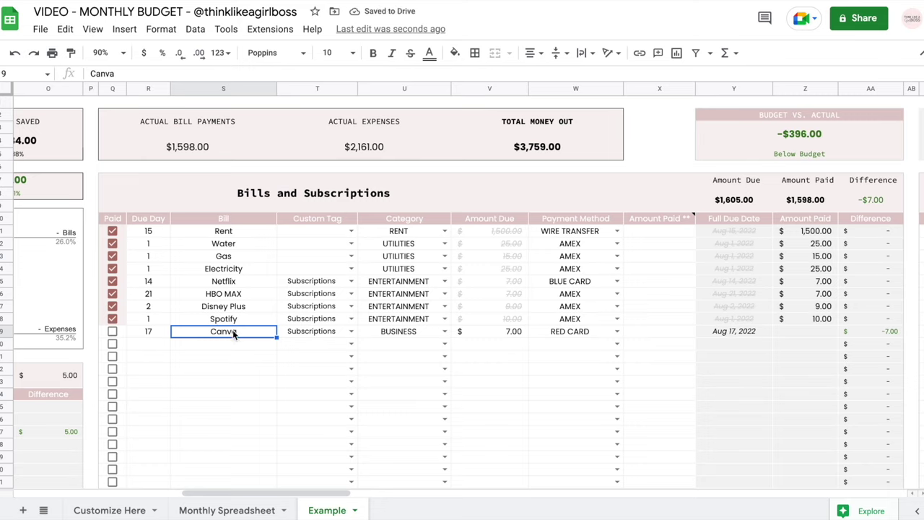
left_click(317, 233)
left_click_drag(318, 233, 316, 372)
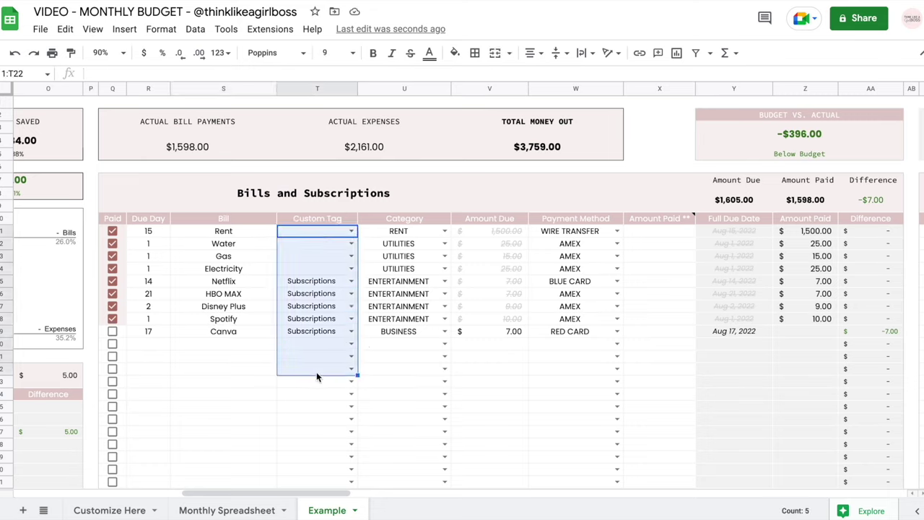
left_click(351, 281)
left_click(351, 281)
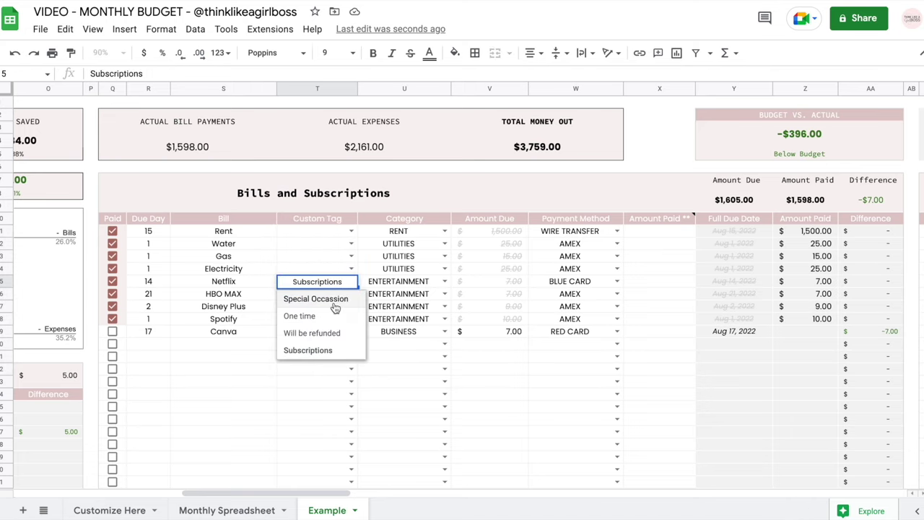
left_click(311, 351)
left_click(398, 369)
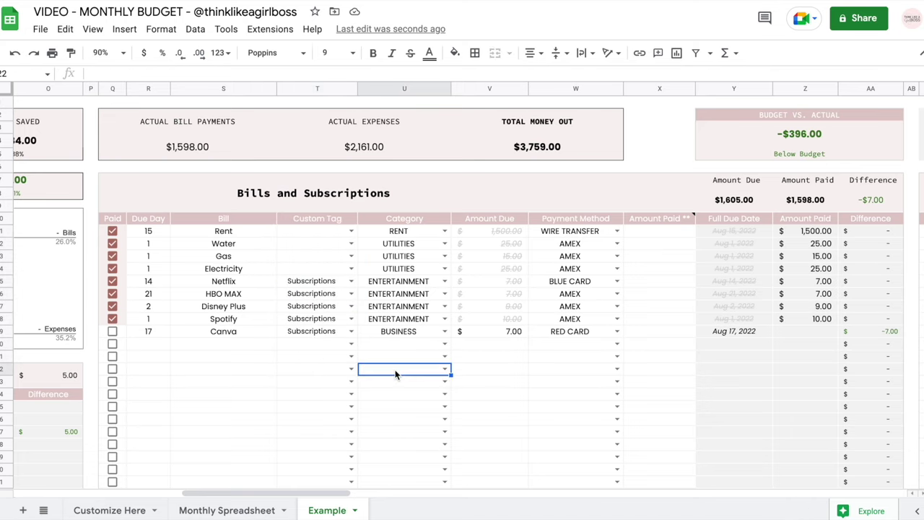
- Examine how custom tags are totalled in the detailed breakdown and the useful summaries
scroll(415, 328, "right", 10)
scroll(415, 328, "right", 15)
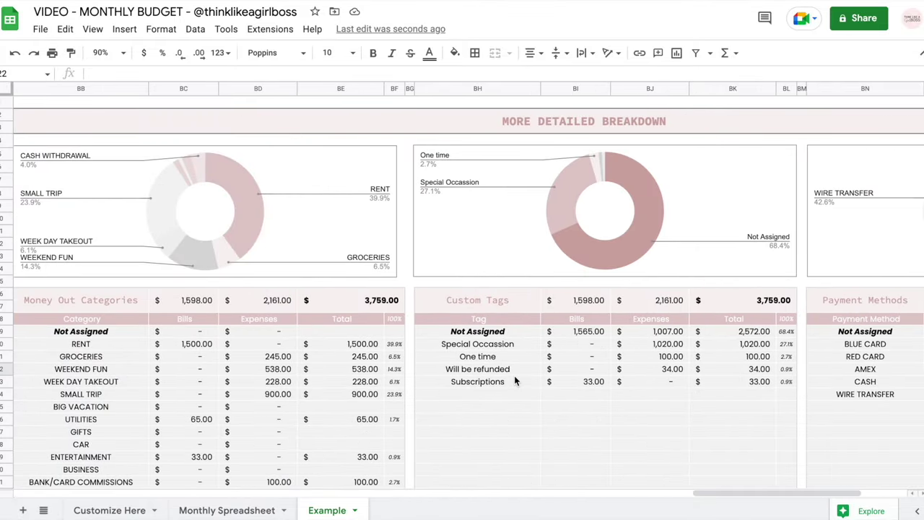
scroll(723, 367, "left", 20)
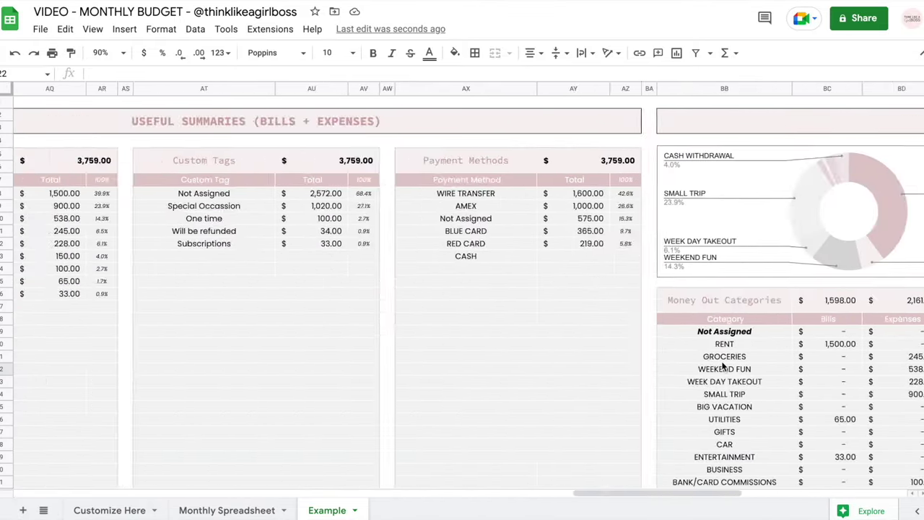
scroll(722, 367, "left", 3)
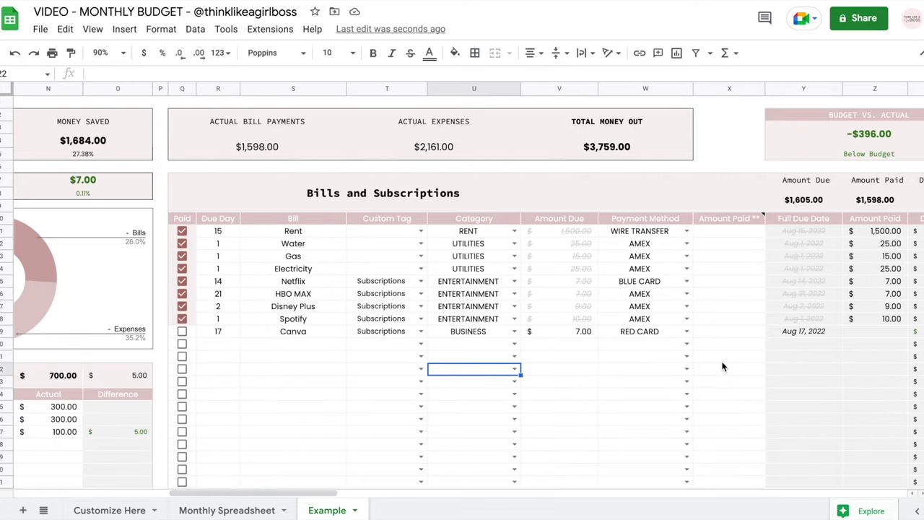
- Check the custom tags available for the Gas bill and view the drop-down lists on the Customize Here sheet
left_click(421, 256)
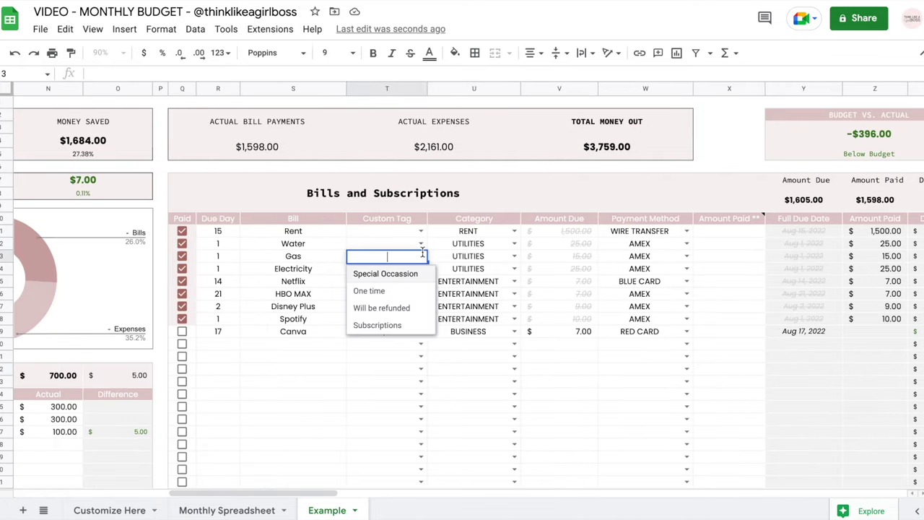
left_click(377, 371)
left_click(128, 508)
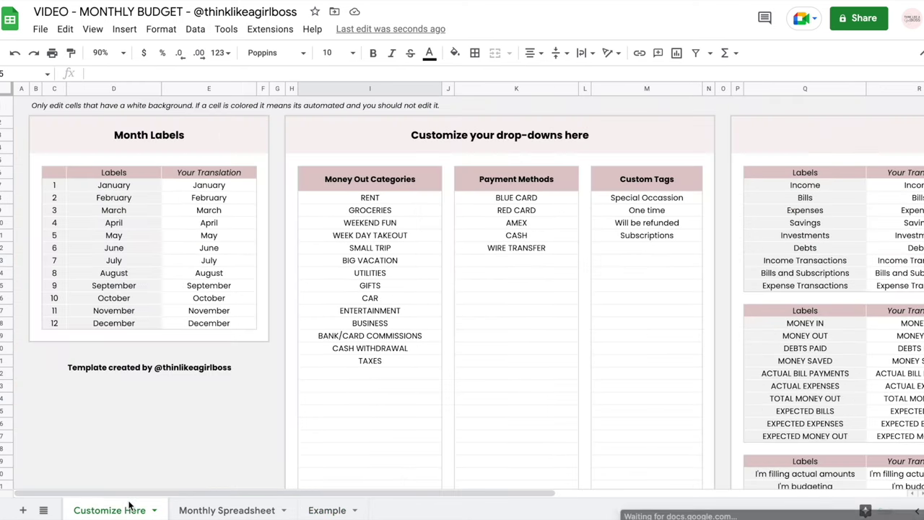
scroll(603, 293, "right", 1)
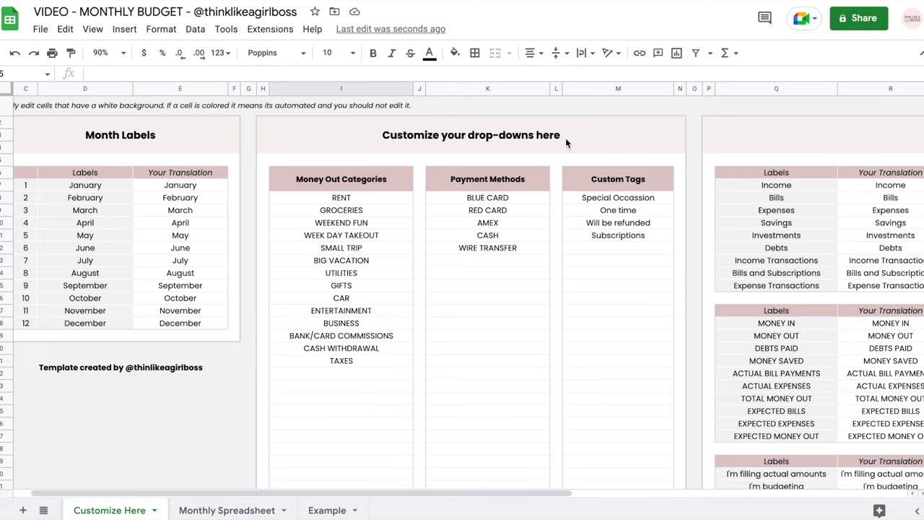
- Add test as a new entry below Subscriptions in the Custom Tags list of the Customize Here sheet
left_click_drag(618, 197, 612, 411)
left_click(624, 366)
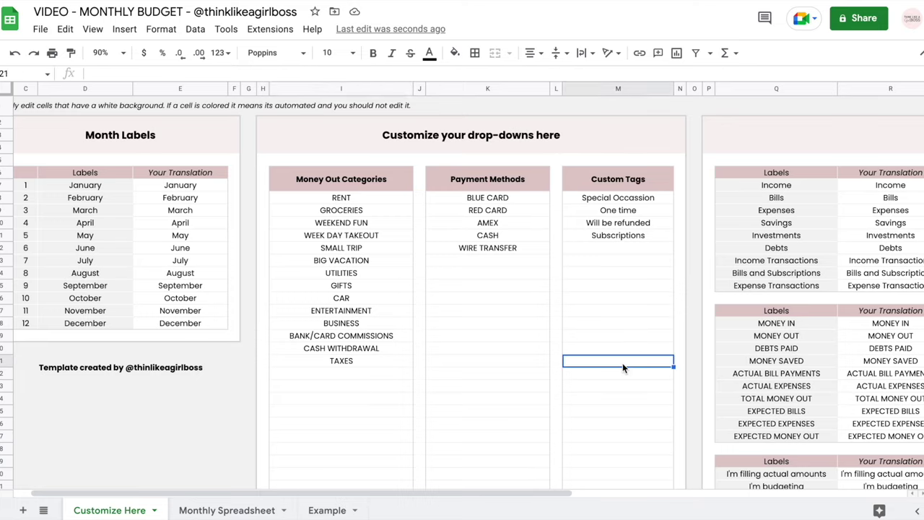
left_click(580, 249)
type("Test")
key("Return")
- Choose test as the Spotify bill's custom tag on the Example sheet
left_click(208, 511)
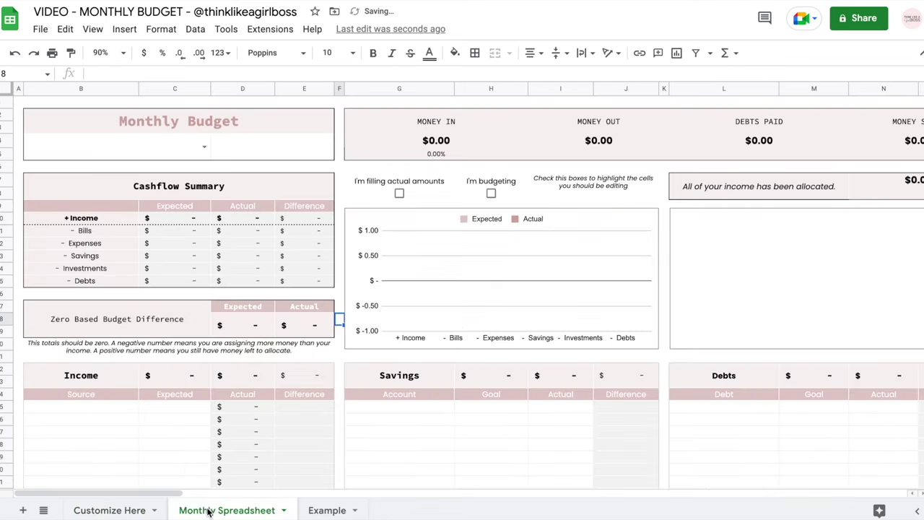
left_click(323, 510)
left_click(421, 320)
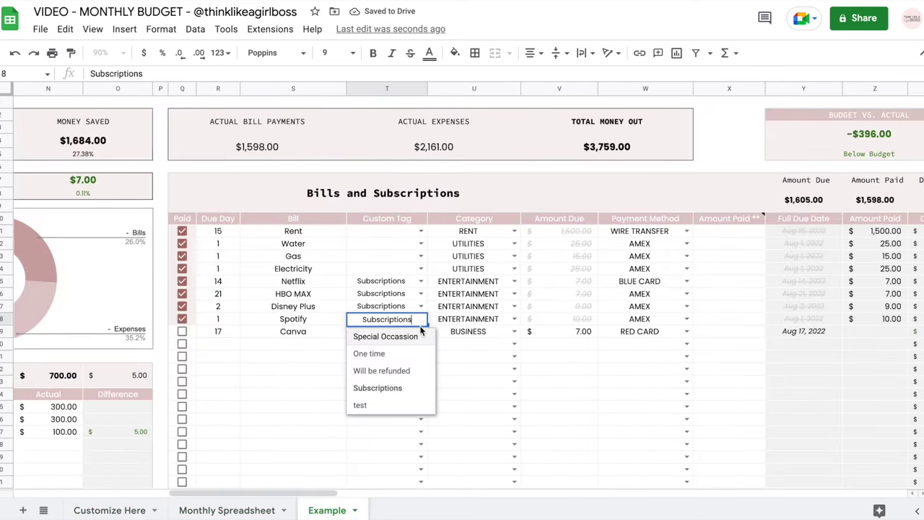
left_click(392, 405)
left_click(466, 397)
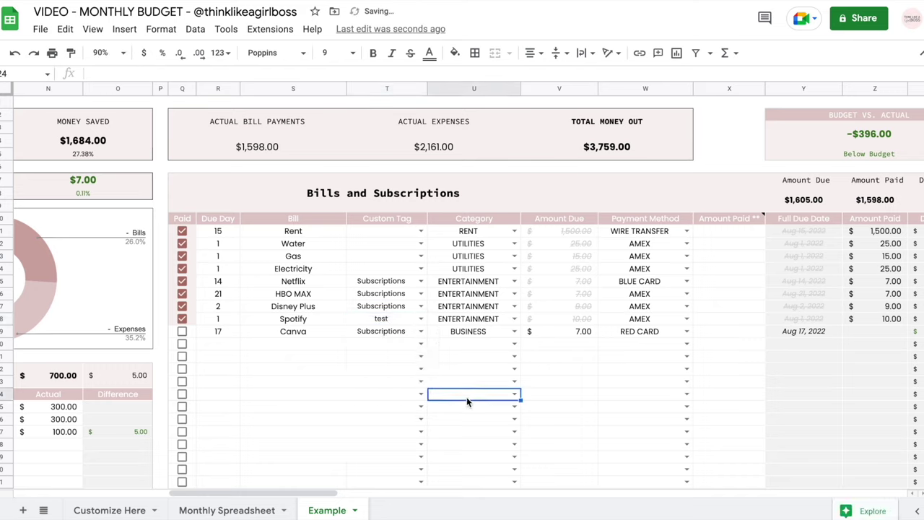
- Add category example below TAXES in the Money Out Categories list of the Customize Here sheet
left_click_drag(486, 233, 473, 359)
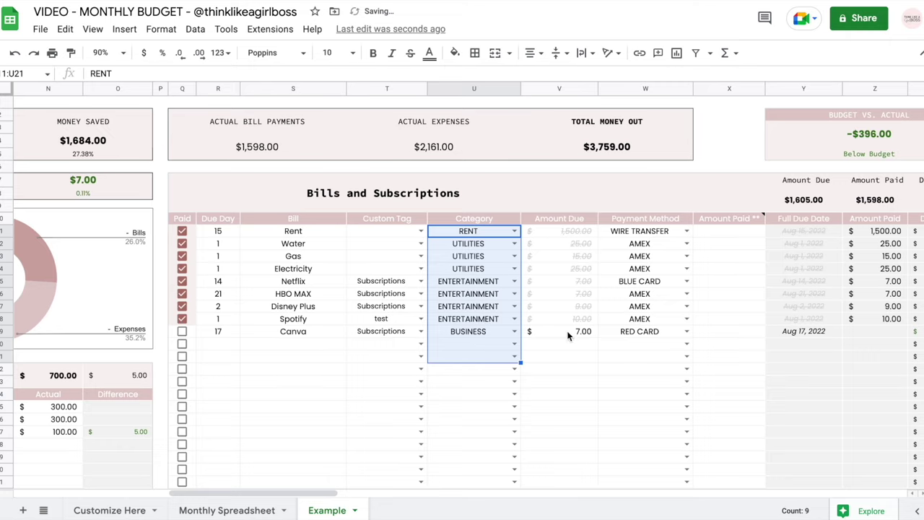
left_click(106, 511)
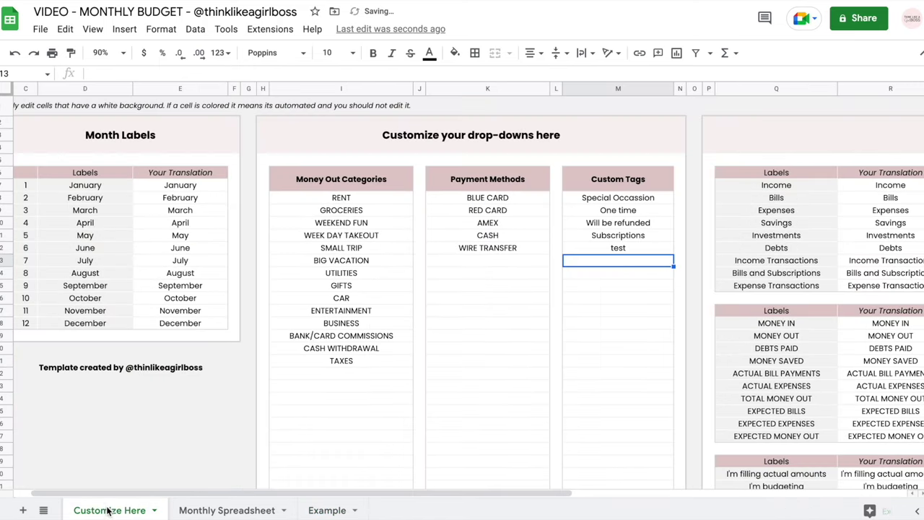
left_click_drag(341, 197, 331, 376)
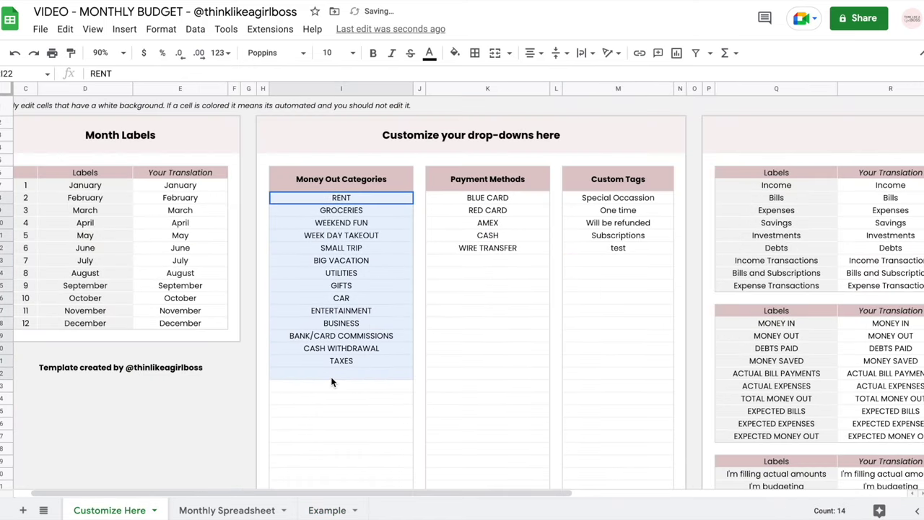
left_click(331, 375)
type("ca")
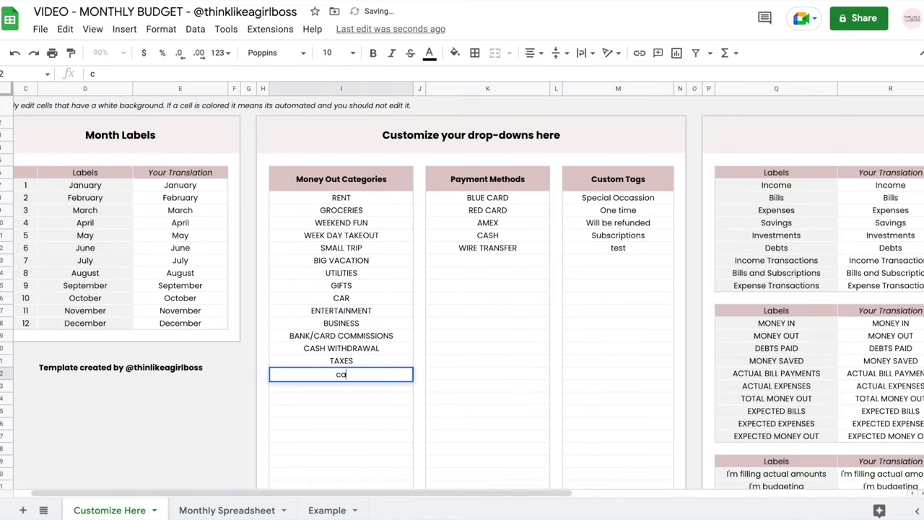
type("tegory example")
key("Return")
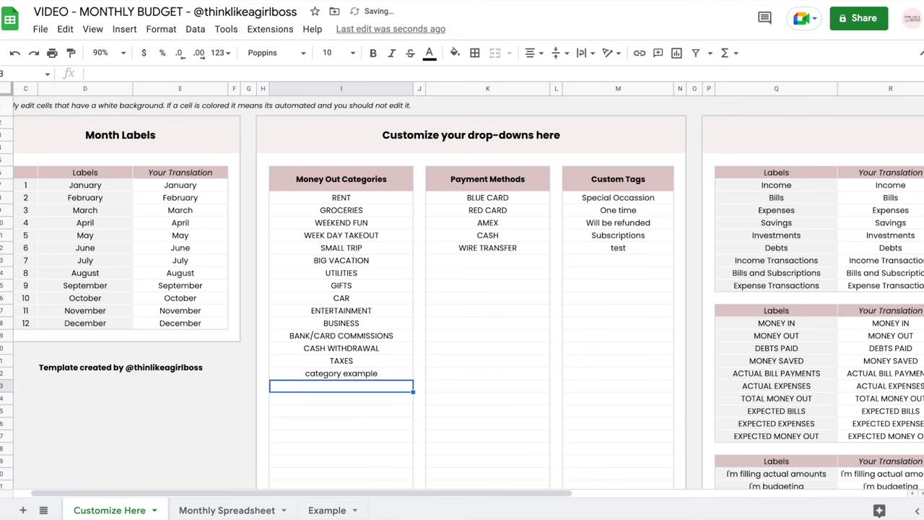
- On the Example sheet, try category example as the category in the empty row below Canva and clear it
left_click(231, 510)
left_click(329, 510)
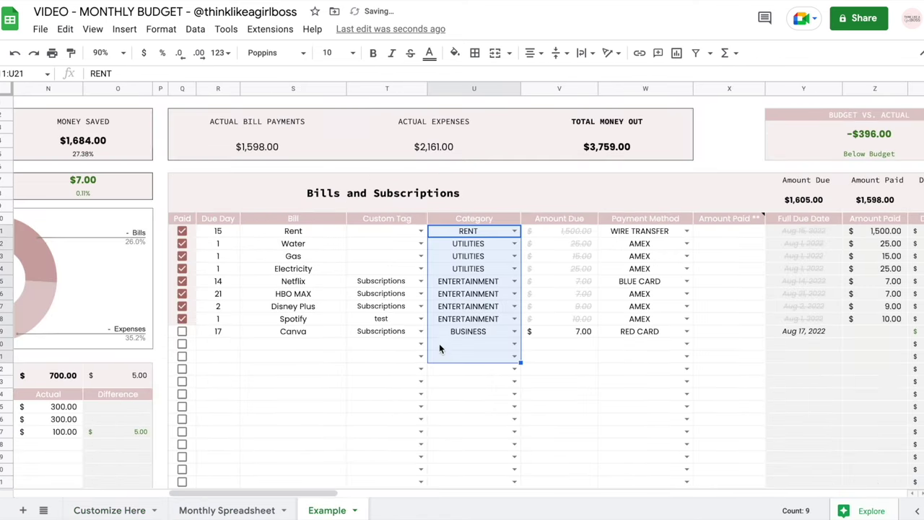
left_click(515, 344)
scroll(477, 415, "down", 1)
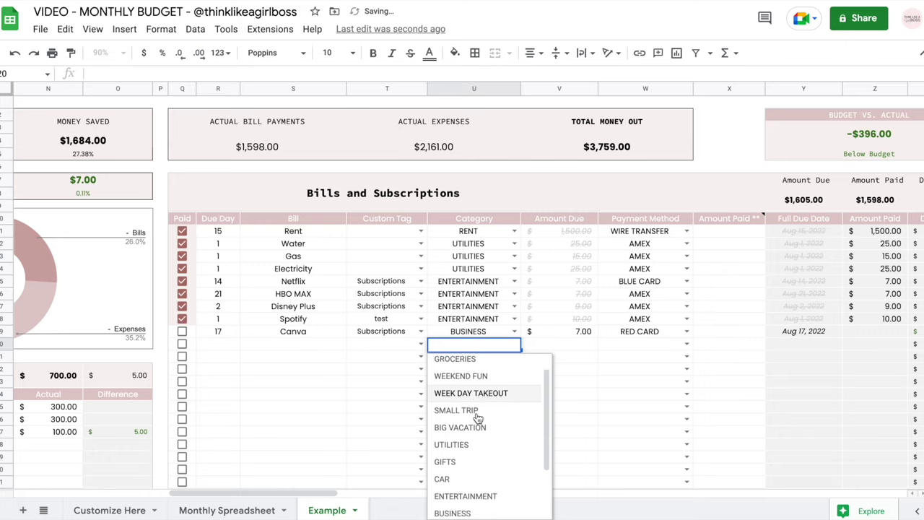
type("categ")
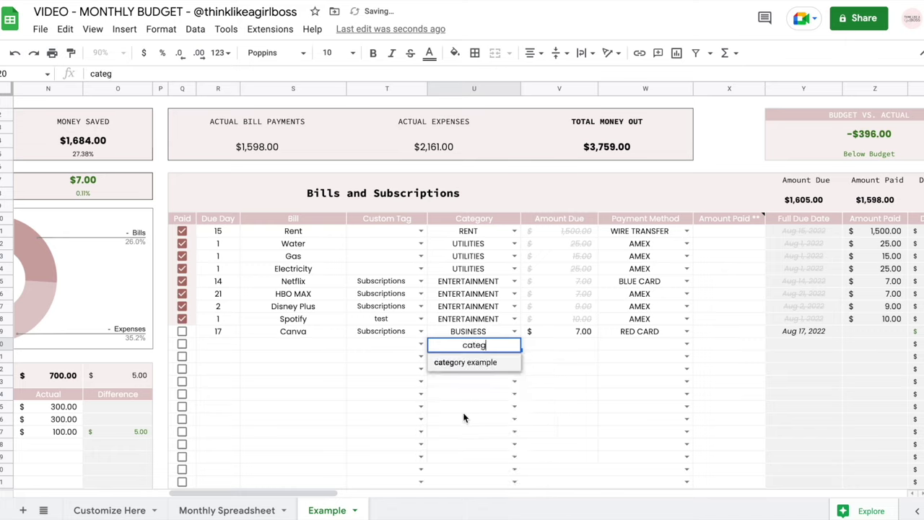
left_click(463, 362)
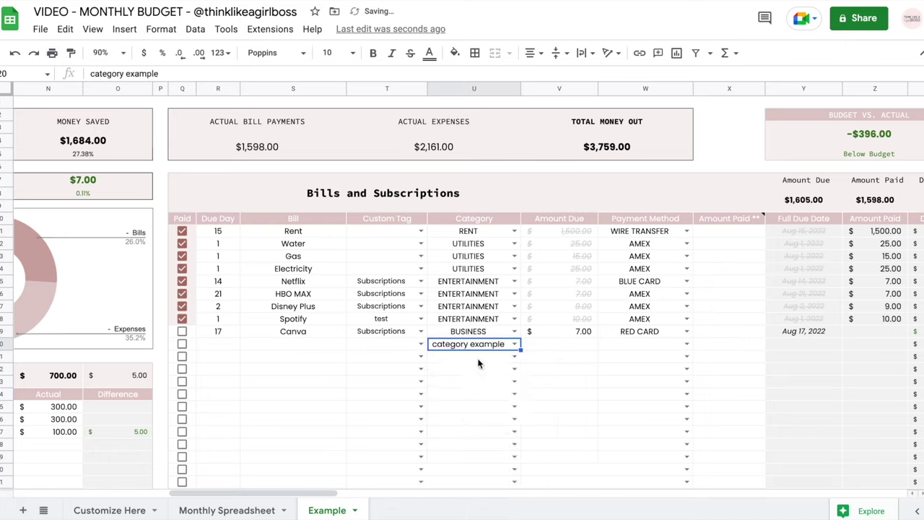
key("Delete")
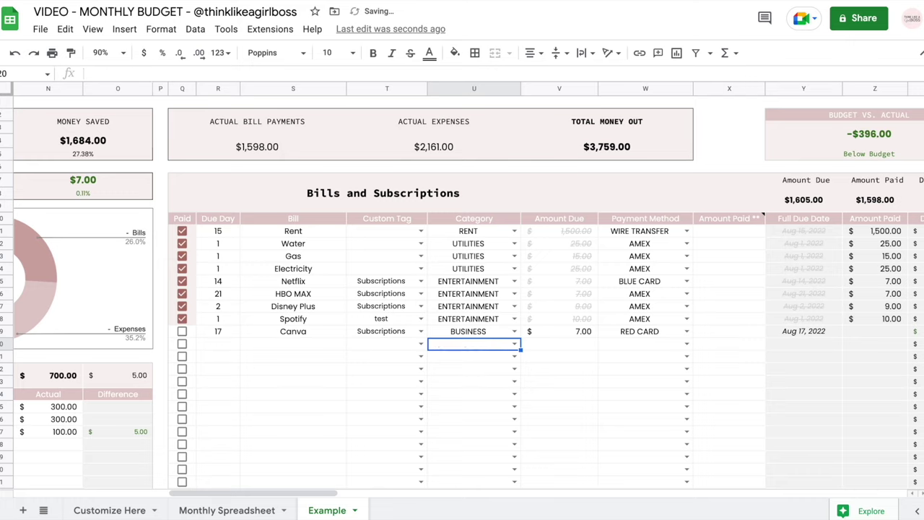
- Unmark the bills from Rent through Spotify as paid by copying Canva's unticked Paid checkbox over theirs
key("Up")
key("Right")
left_click(191, 334)
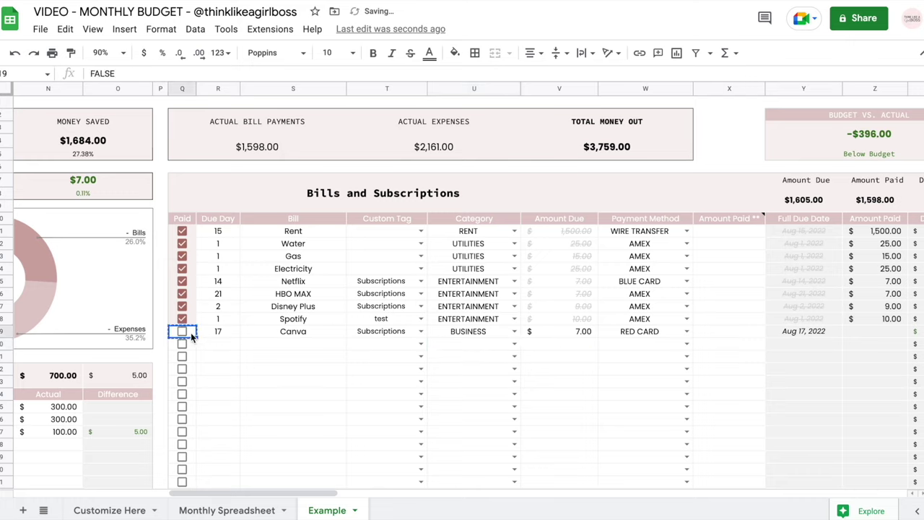
left_click_drag(191, 321, 189, 228)
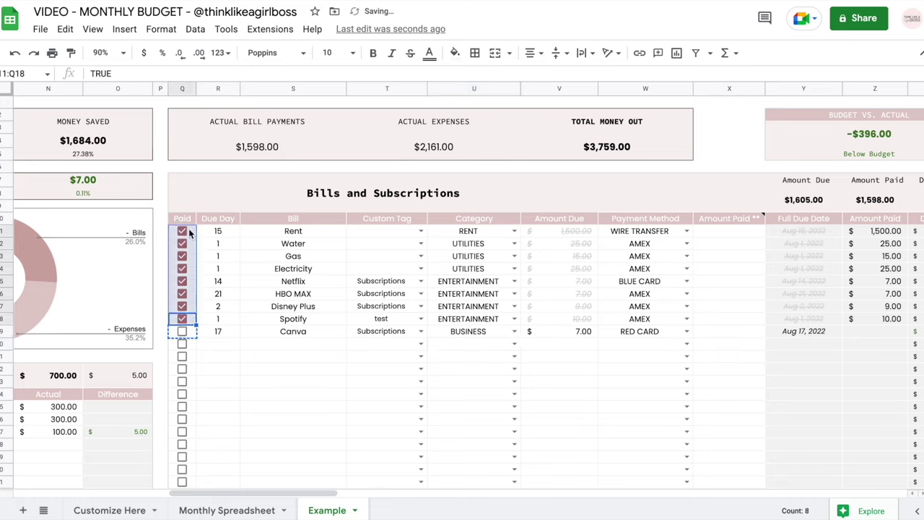
key("ctrl+v")
left_click(293, 255)
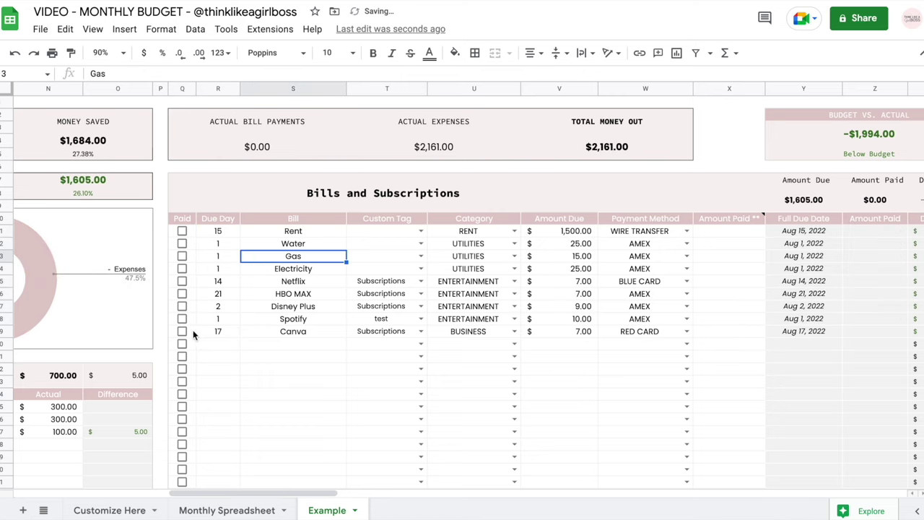
left_click(193, 334)
key("ctrl+c")
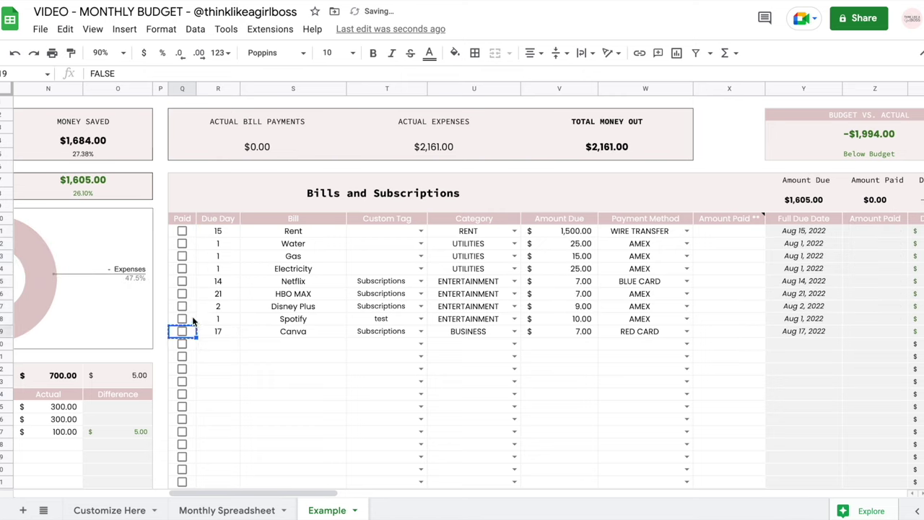
left_click_drag(192, 316, 192, 231)
key("ctrl+v")
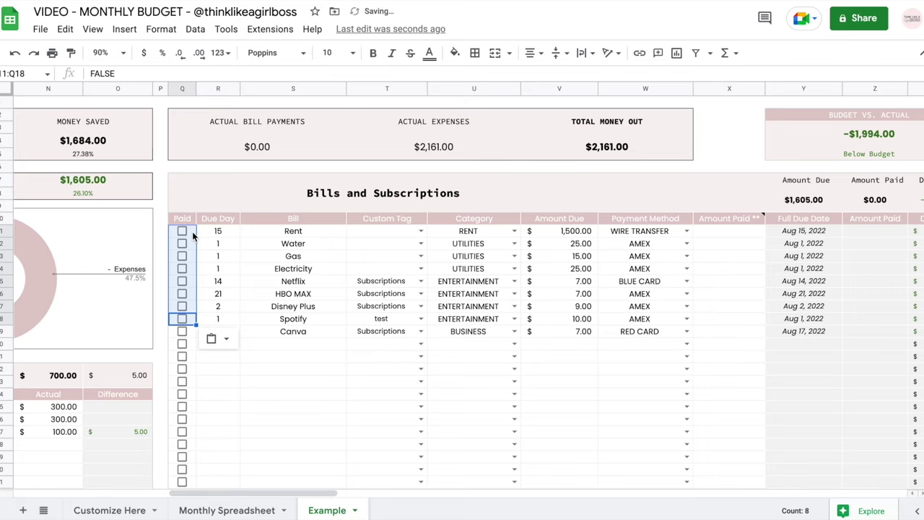
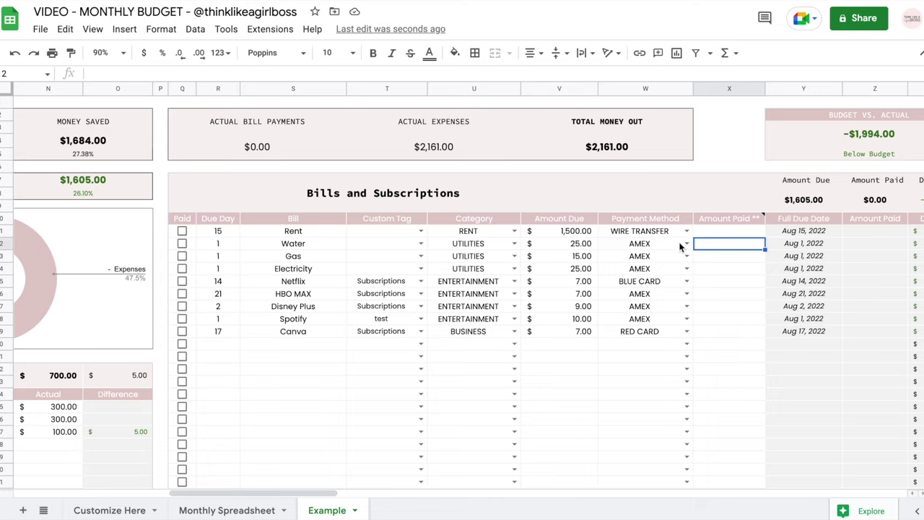
- Mark the Rent bill as paid and check its automated Amount Paid value
left_click(575, 231)
left_click_drag(714, 233, 720, 339)
left_click(713, 356)
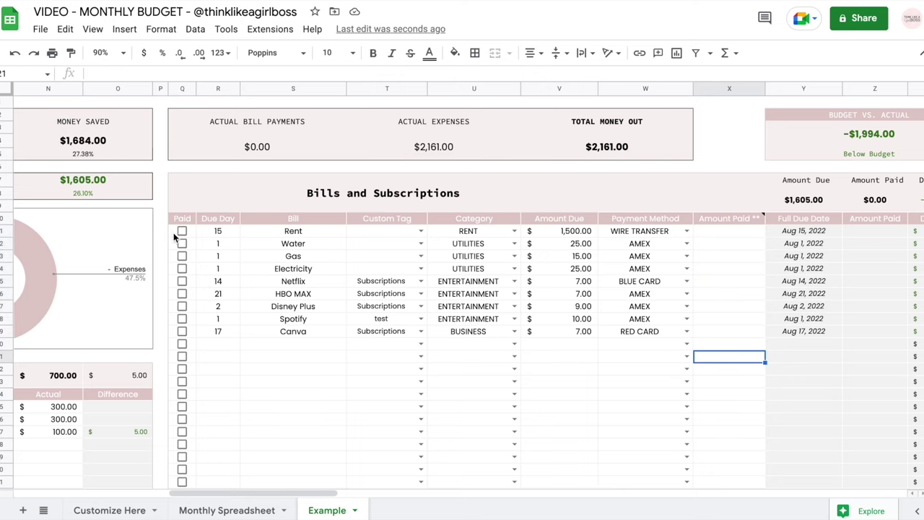
left_click(182, 232)
scroll(664, 311, "right", 2)
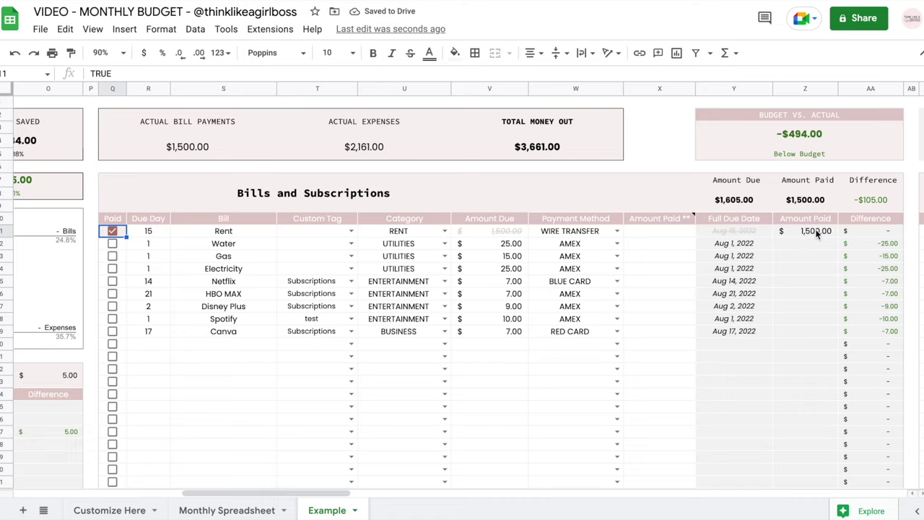
- Enter 1450 as the Rent bill's actual amount in the editable Amount Paid ** column
left_click_drag(808, 184, 807, 408)
left_click_drag(659, 224, 644, 363)
left_click(649, 335)
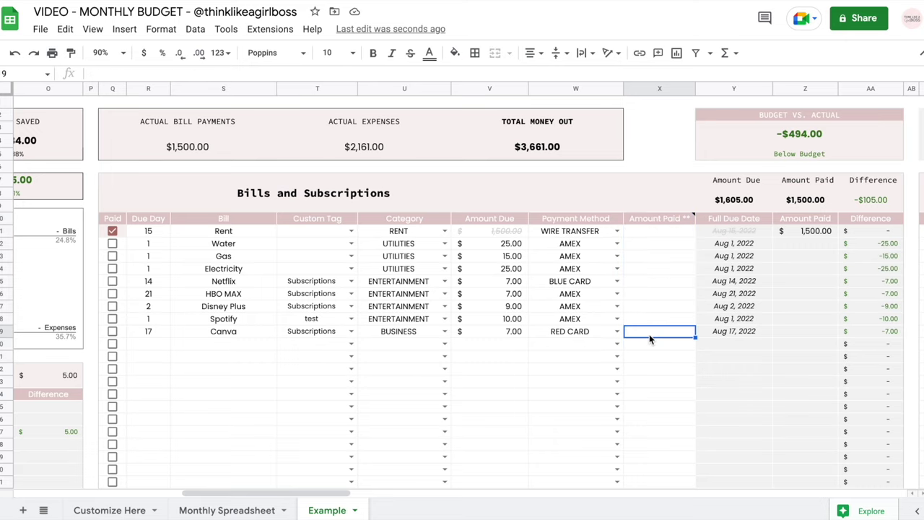
left_click(498, 282)
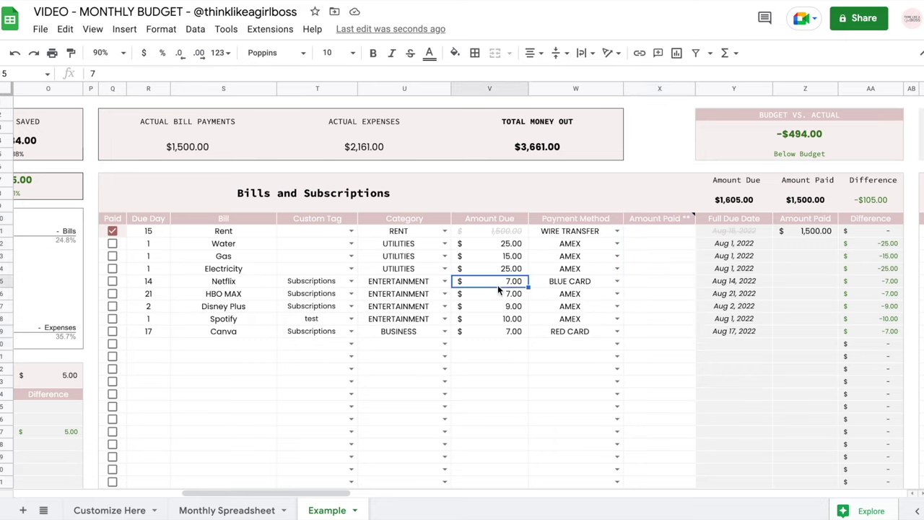
left_click(650, 233)
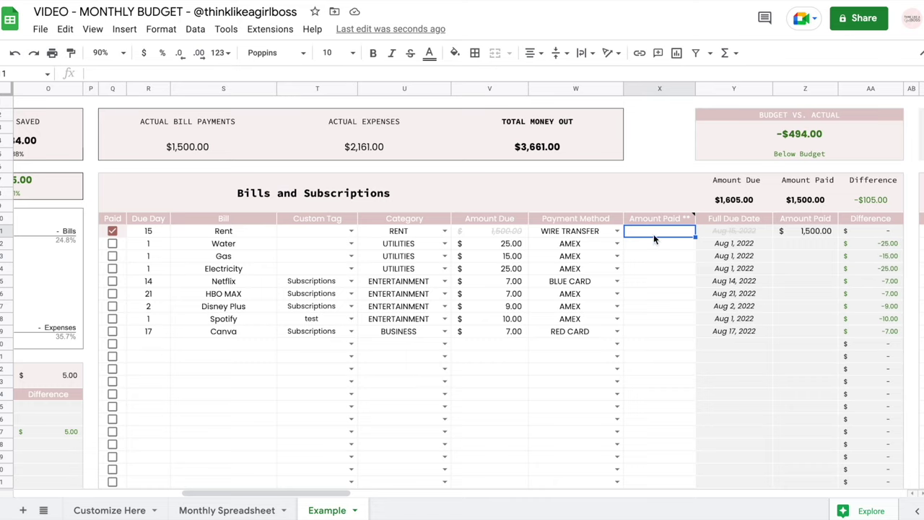
type("1450")
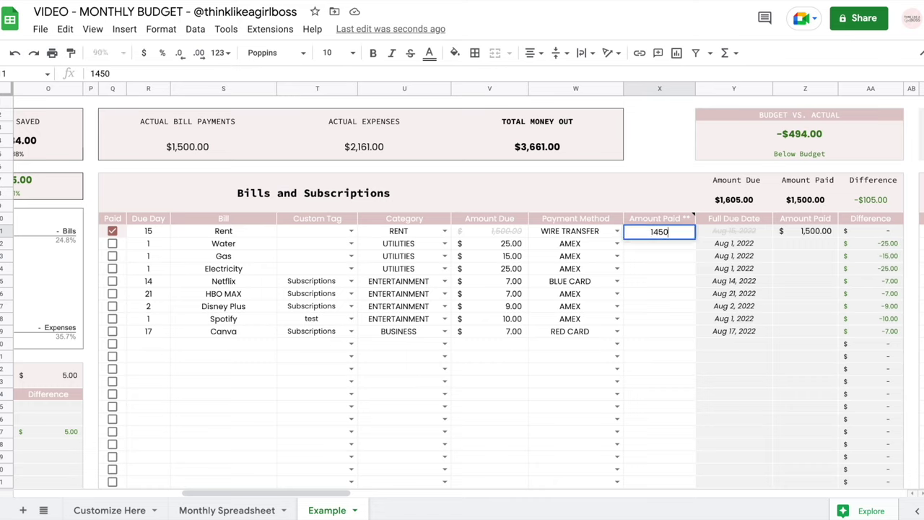
key("Return")
left_click(657, 231)
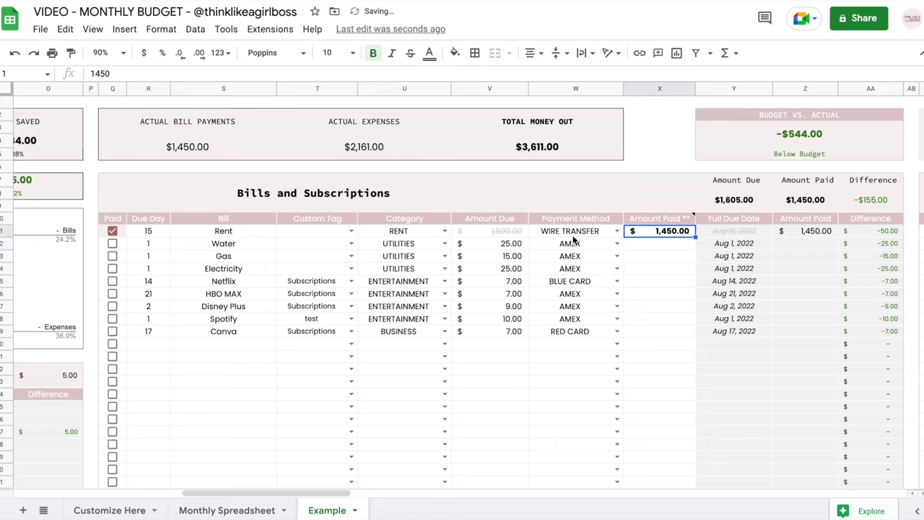
- Mark the Water, Gas and Electricity bills as paid
left_click(112, 244)
left_click(112, 256)
left_click(112, 268)
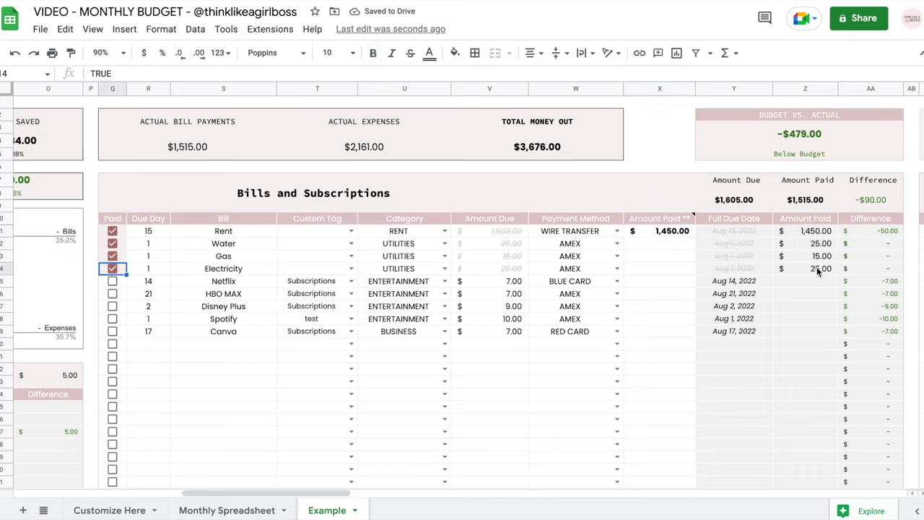
- Enter 1 in the editable Amount Paid ** column for each of the Water, Gas and Electricity bills
left_click(678, 245)
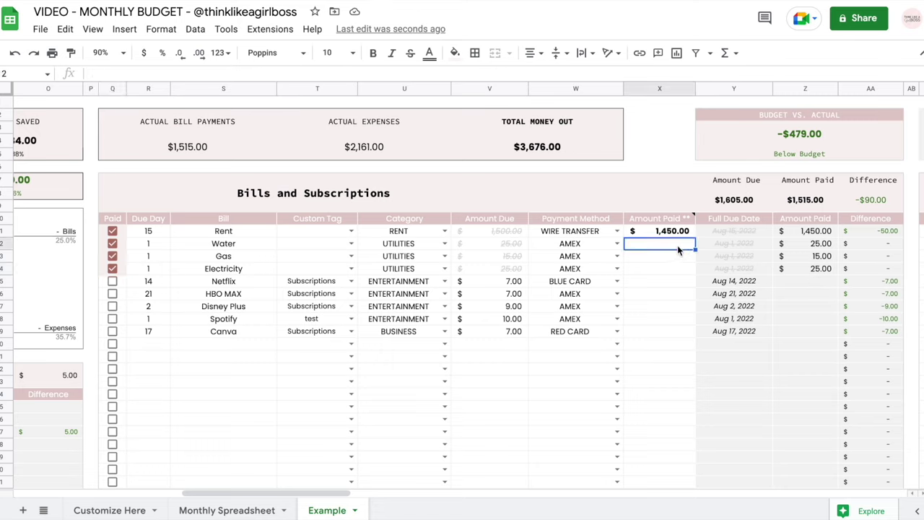
type("1")
key("Return")
type("1")
key("Return")
type("1")
key("Return")
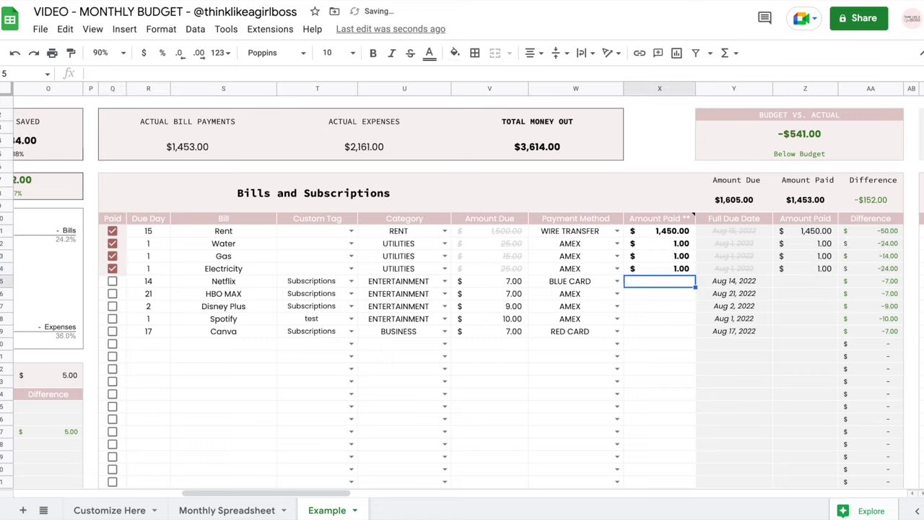
- Check the editable amounts paid against the automated Amount Paid and Difference columns of the bills table
key("Up")
key("Up")
key("shift+Up")
key("shift+Up")
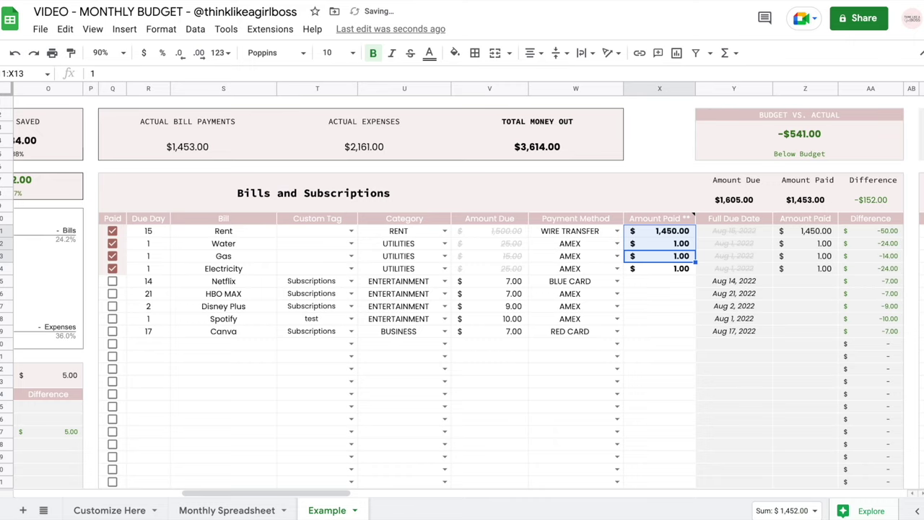
left_click_drag(815, 200, 809, 319)
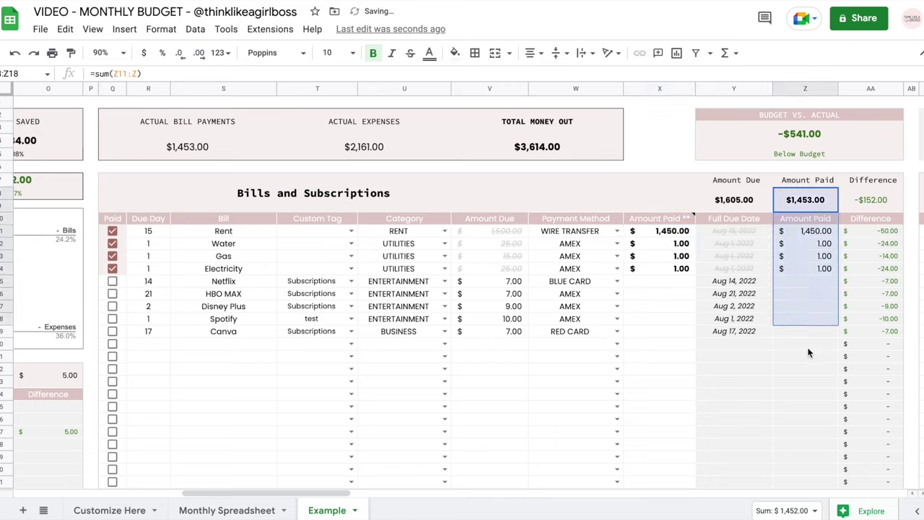
left_click(806, 372)
left_click_drag(868, 231, 871, 352)
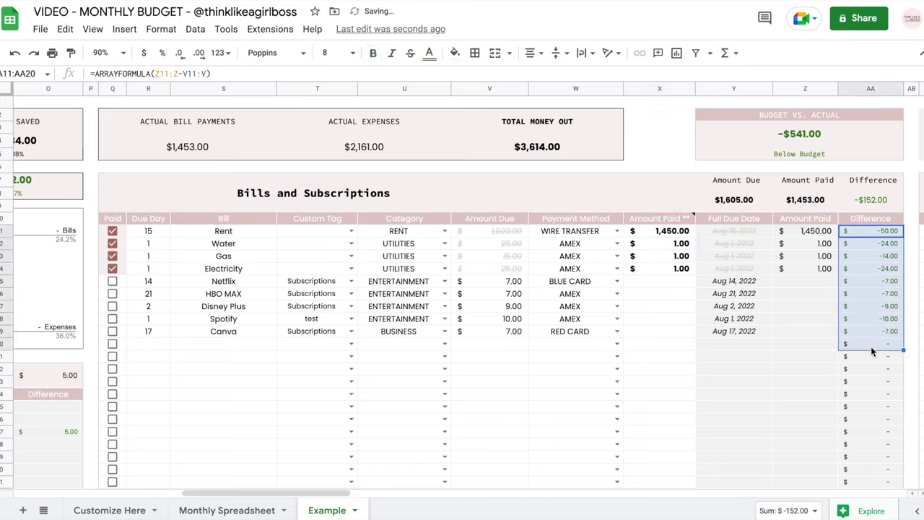
- Mark the Netflix, HBO MAX, Disney Plus, Spotify and Canva bills as paid
left_click(114, 281)
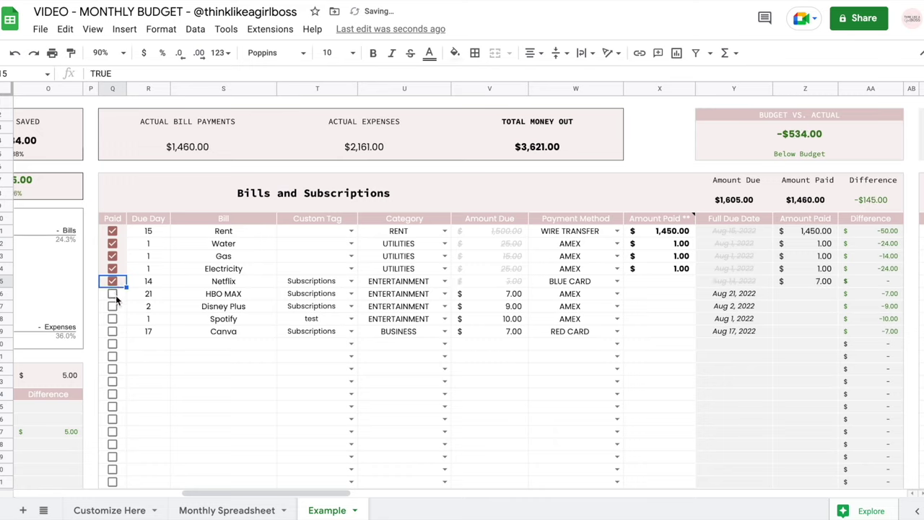
left_click(112, 294)
left_click(113, 306)
left_click(113, 319)
left_click(113, 331)
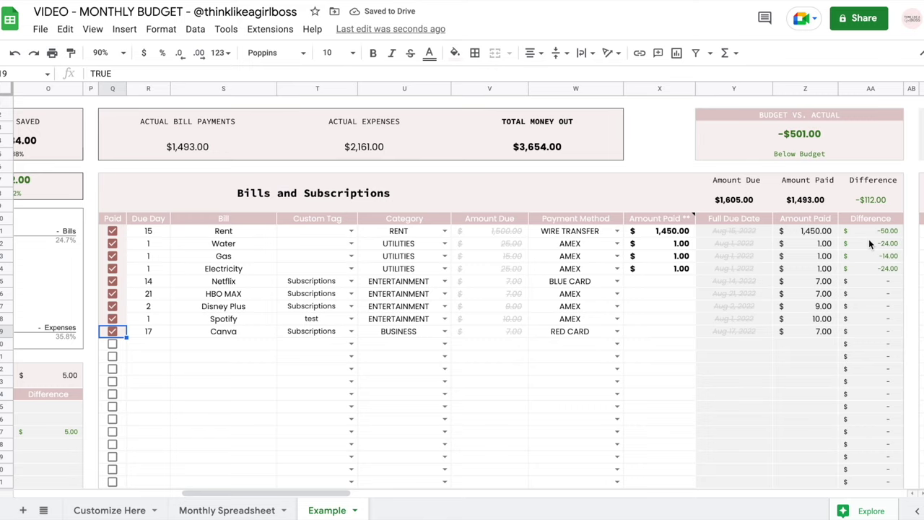
- Compare the bills table's Amount Due, Amount Paid and Difference totals with the sums of their respective columns
left_click(519, 232)
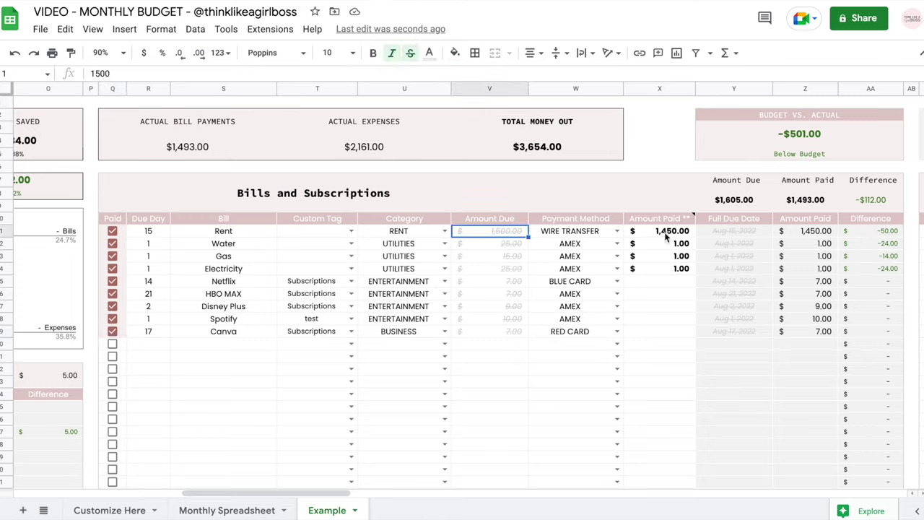
left_click(867, 232)
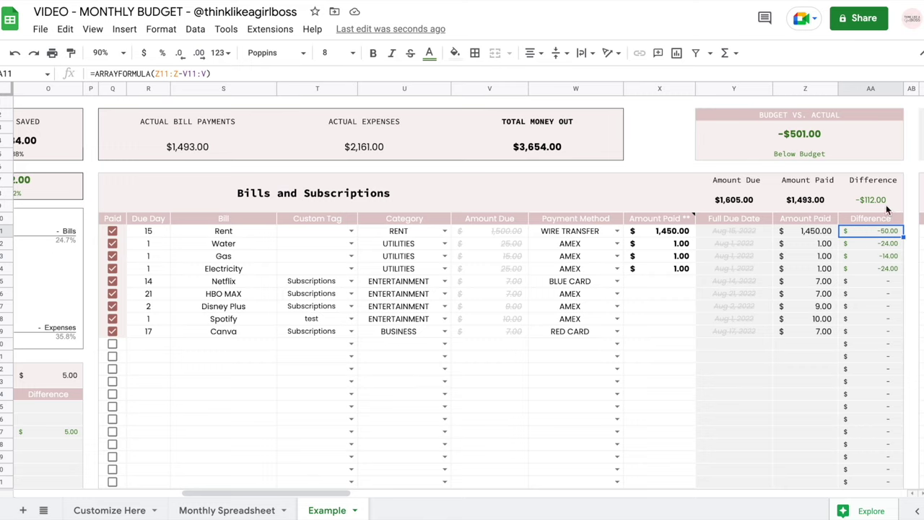
left_click_drag(886, 204, 738, 186)
left_click(657, 202)
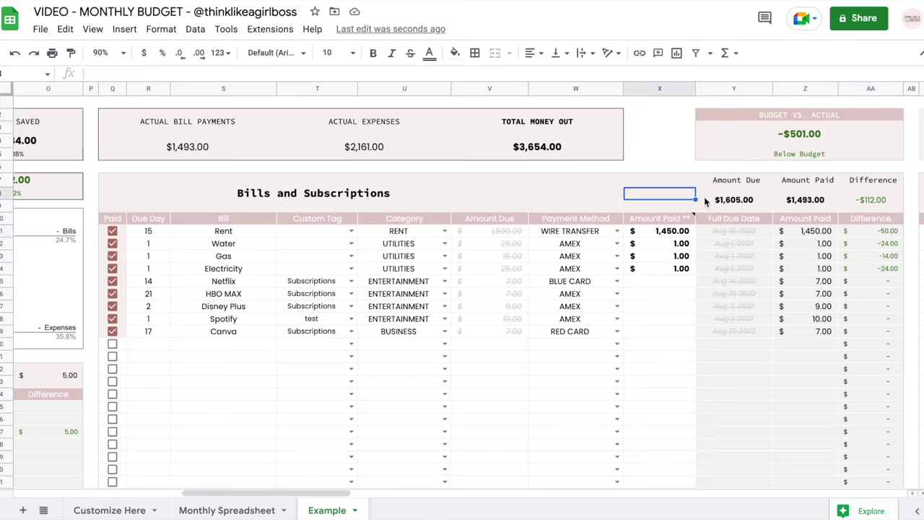
left_click(736, 179)
left_click_drag(491, 231, 497, 348)
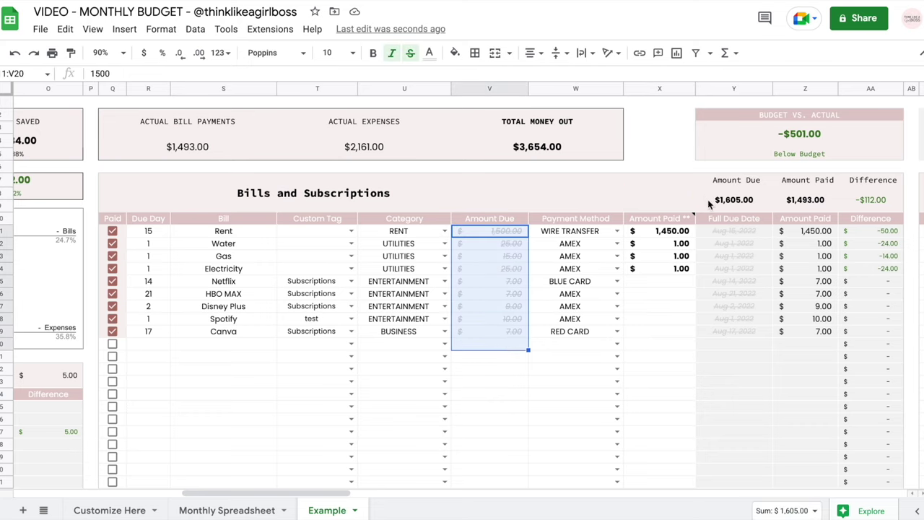
left_click_drag(805, 231, 793, 351)
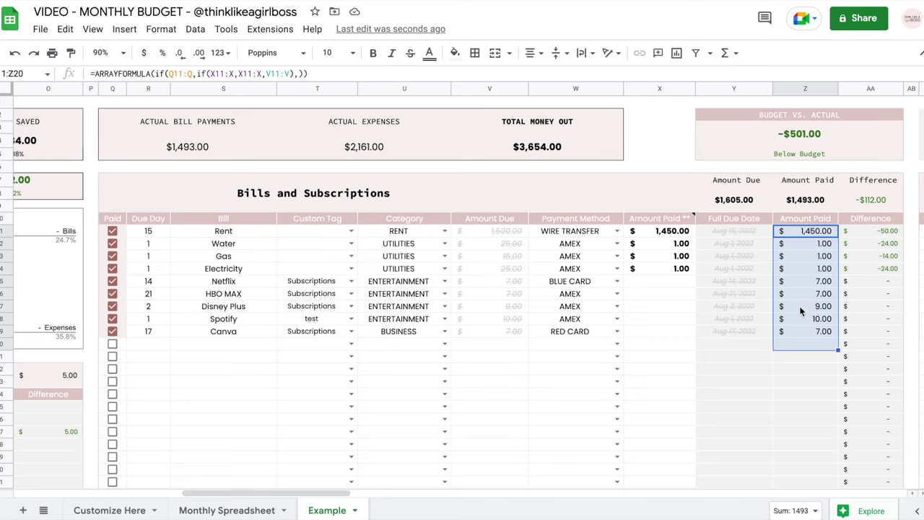
left_click_drag(874, 231, 876, 309)
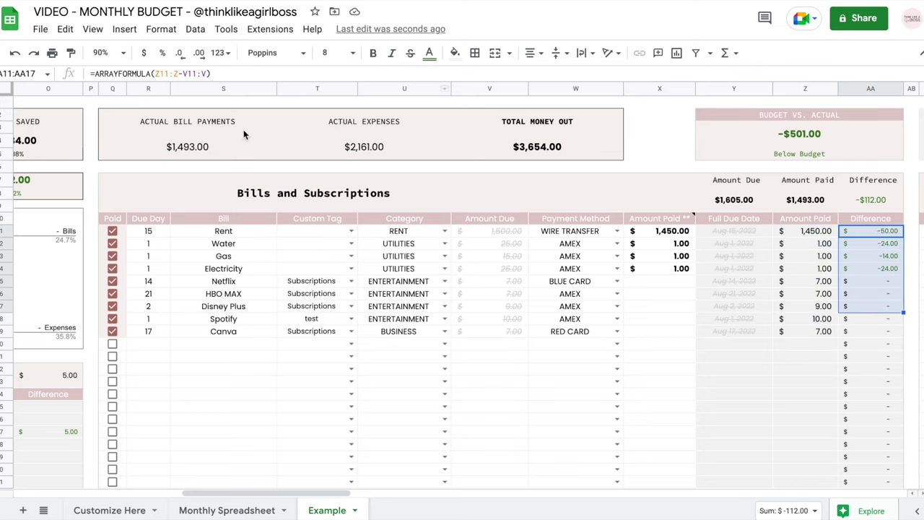
- Examine how the Expenses table pairs with Expense Transactions, in the same way the Income table pairs with Income Transactions
scroll(740, 149, "right", 10)
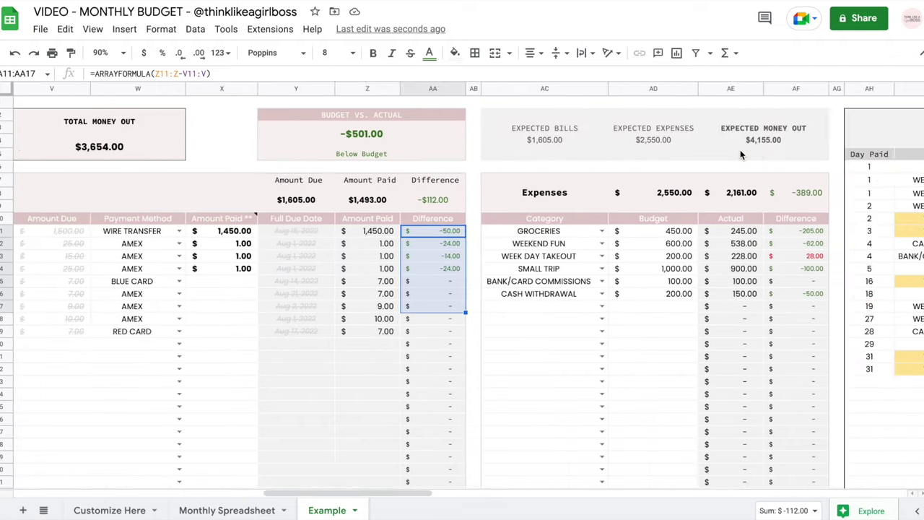
scroll(740, 149, "left", 2)
left_click(667, 435)
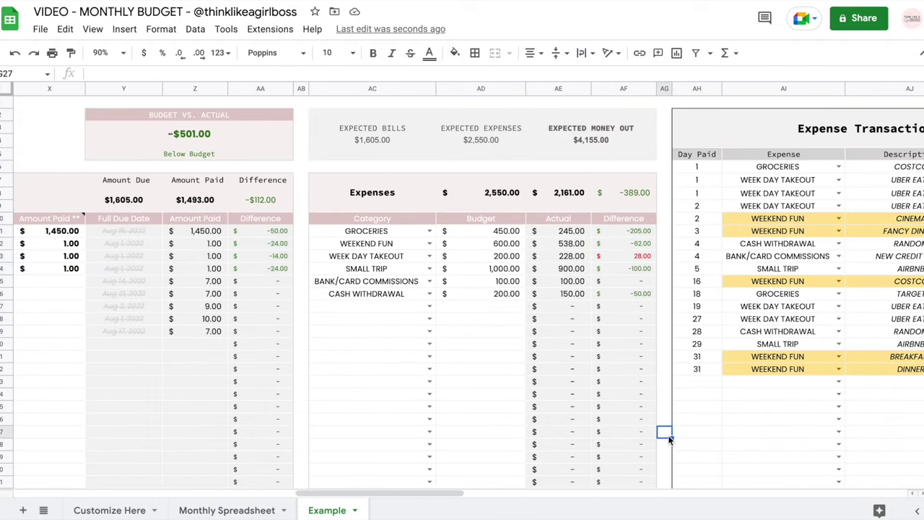
scroll(670, 438, "right", 6)
scroll(669, 440, "left", 3)
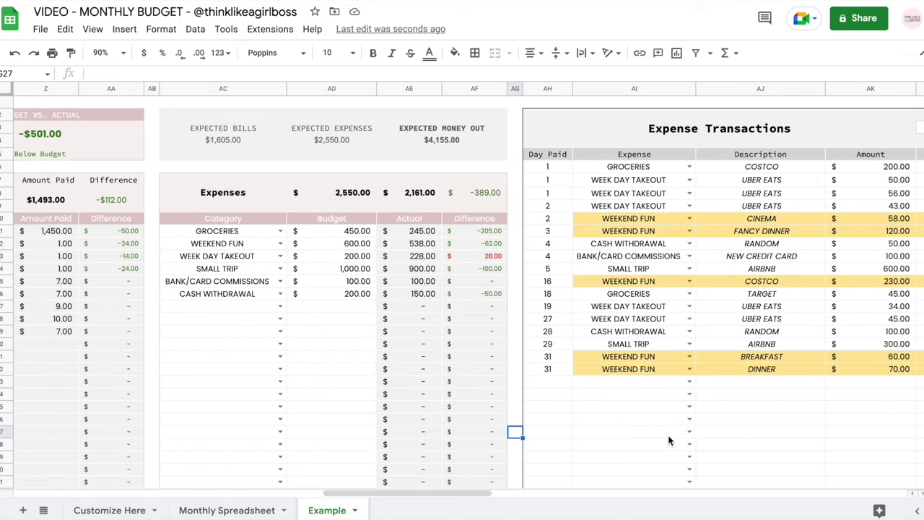
scroll(669, 439, "left", 15)
scroll(448, 352, "down", 5)
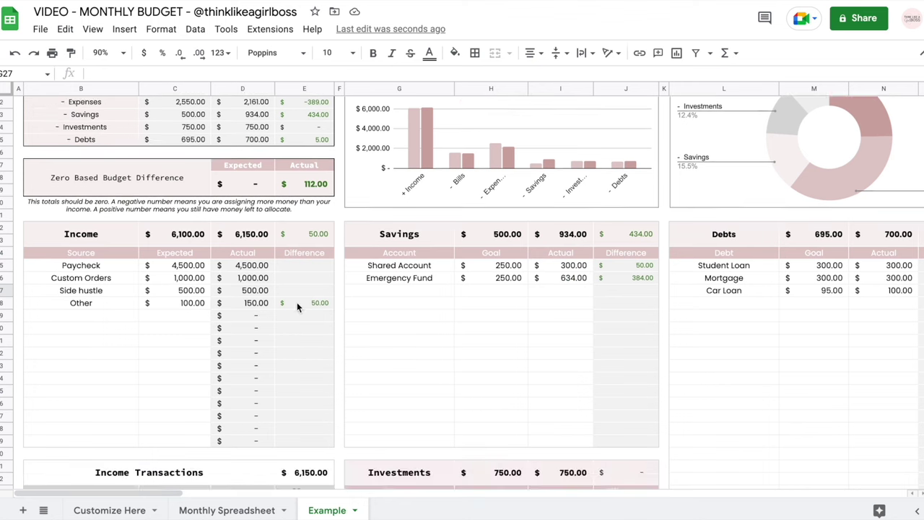
scroll(178, 348, "down", 6)
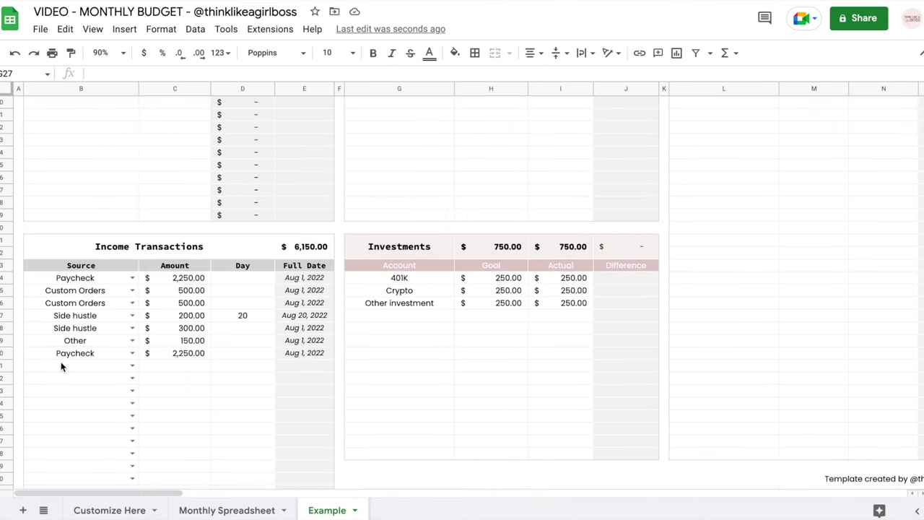
scroll(595, 262, "up", 10)
scroll(595, 261, "right", 15)
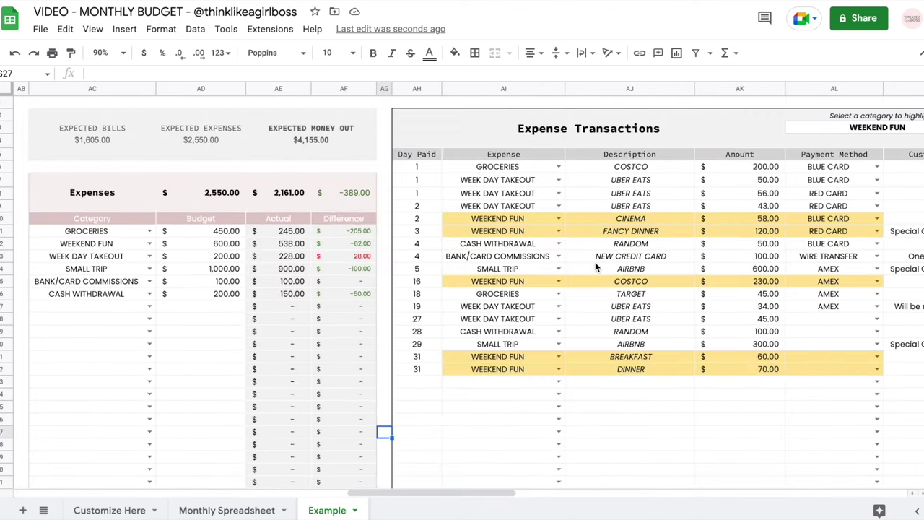
left_click_drag(92, 192, 304, 394)
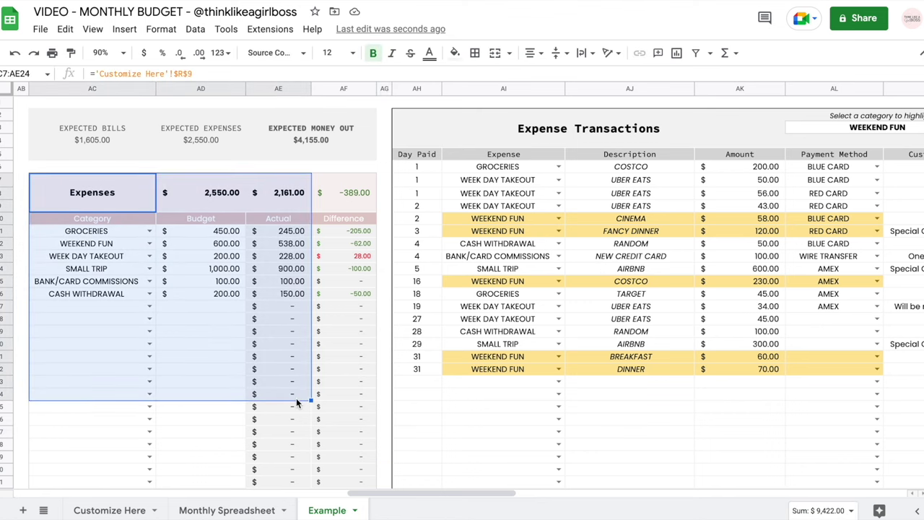
left_click(345, 331)
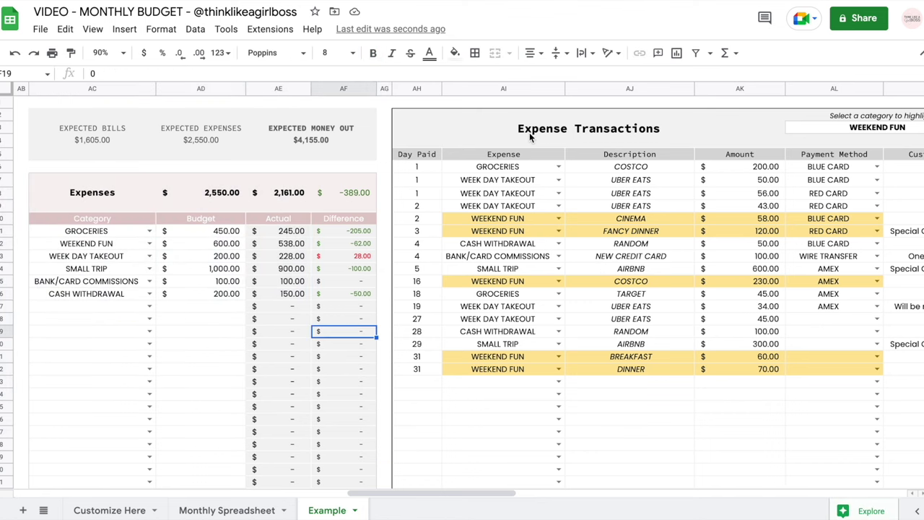
- Clear the category selected for highlighting in the Expense Transactions table
scroll(530, 132, "right", 5)
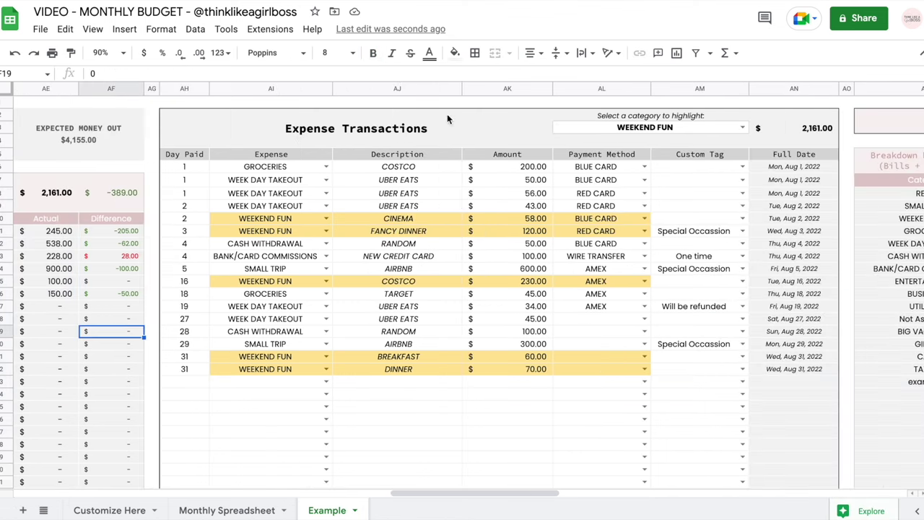
left_click(644, 130)
key("Delete")
left_click(543, 258)
- Compare the category drop-downs of the Expenses and Bills and Subscriptions tables with the Money Out Categories list on the Customize Here sheet
scroll(544, 259, "left", 8)
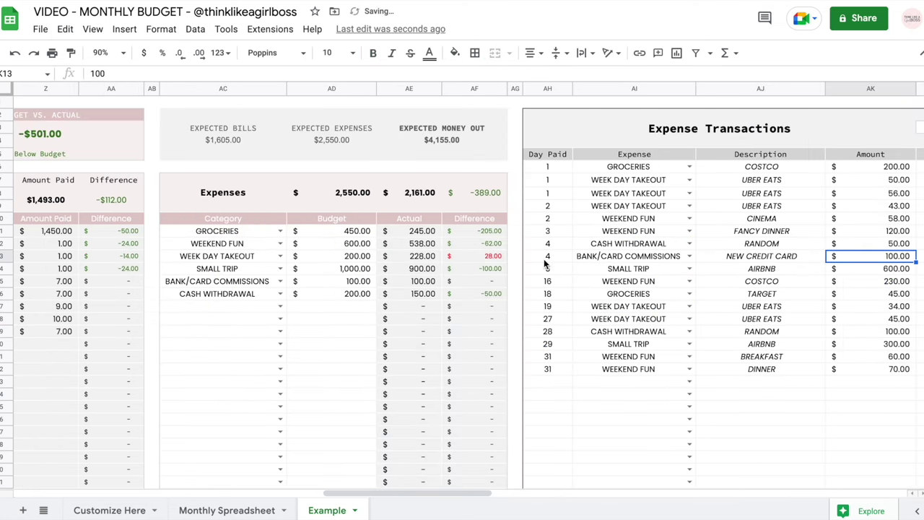
double_click(277, 232)
left_click(327, 331)
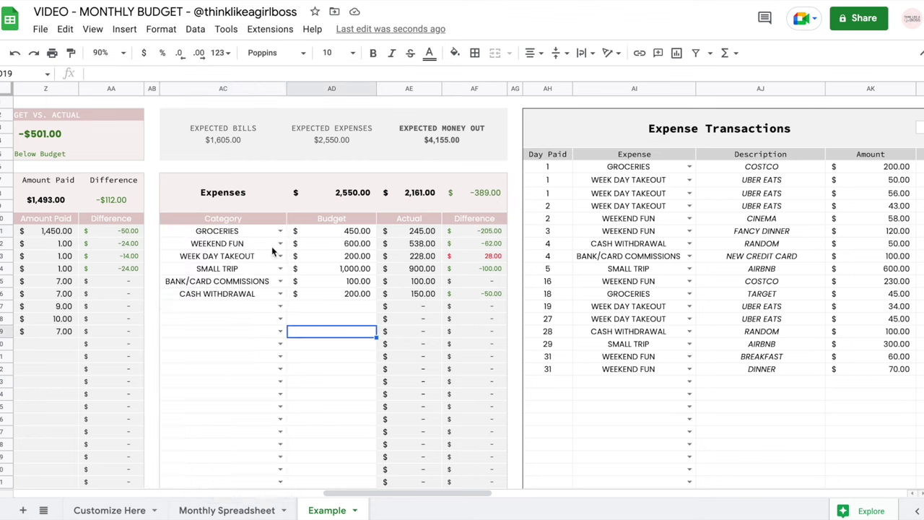
scroll(234, 297, "left", 15)
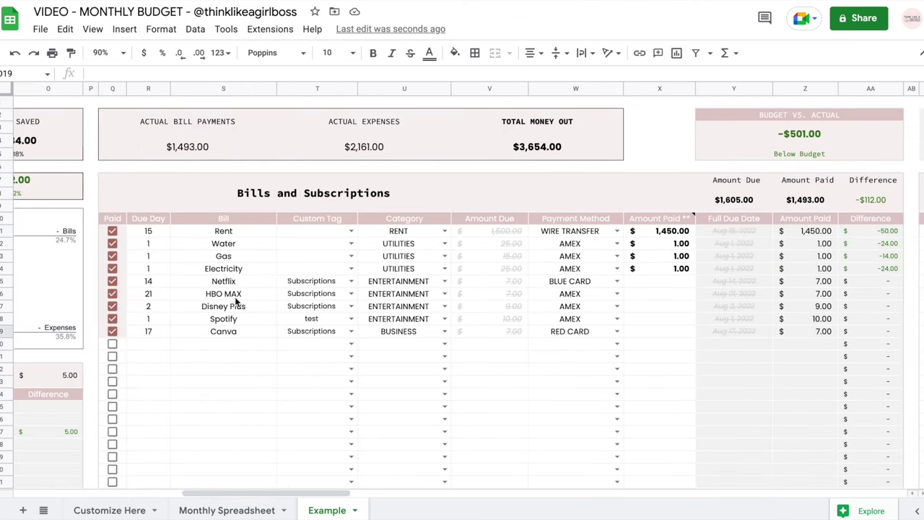
left_click(443, 232)
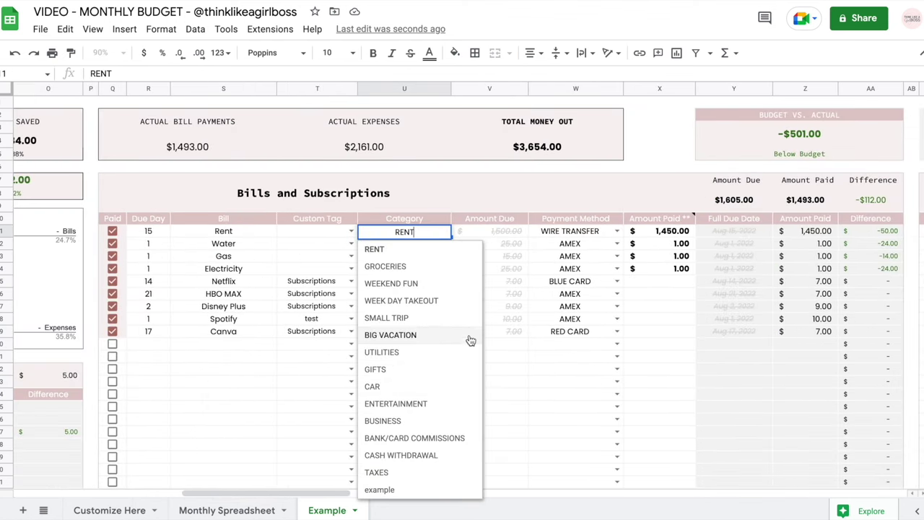
left_click(493, 357)
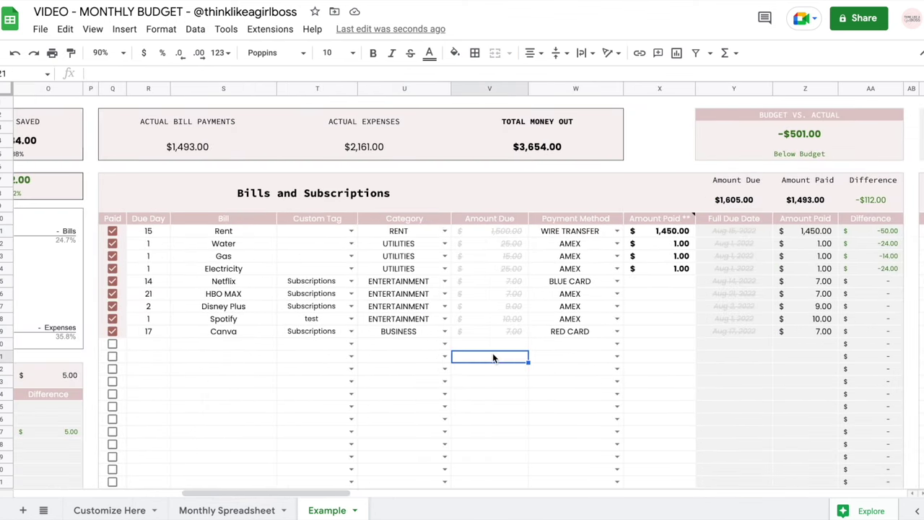
left_click(136, 508)
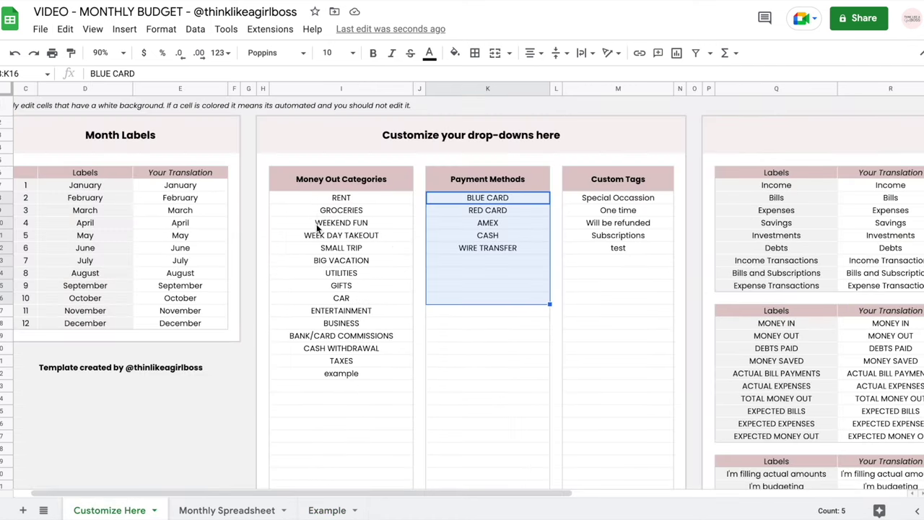
left_click_drag(339, 197, 339, 424)
left_click(327, 510)
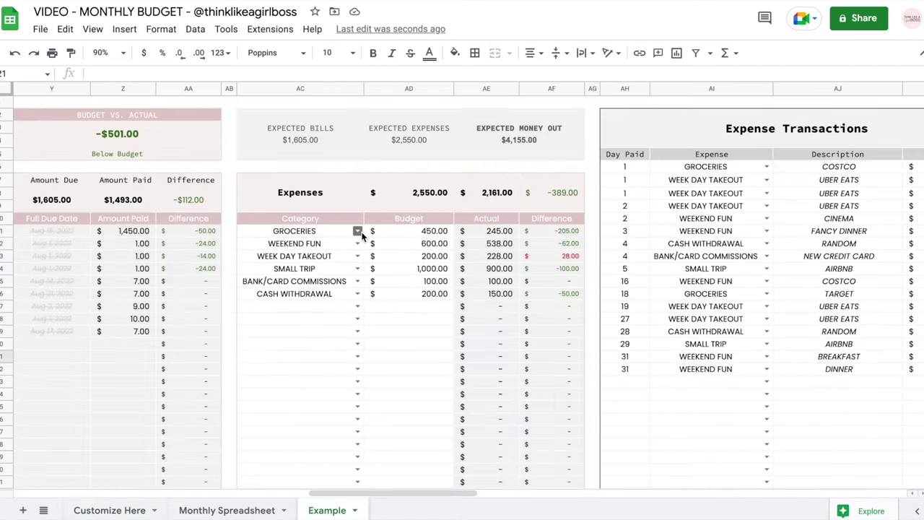
left_click(359, 232)
left_click(402, 238)
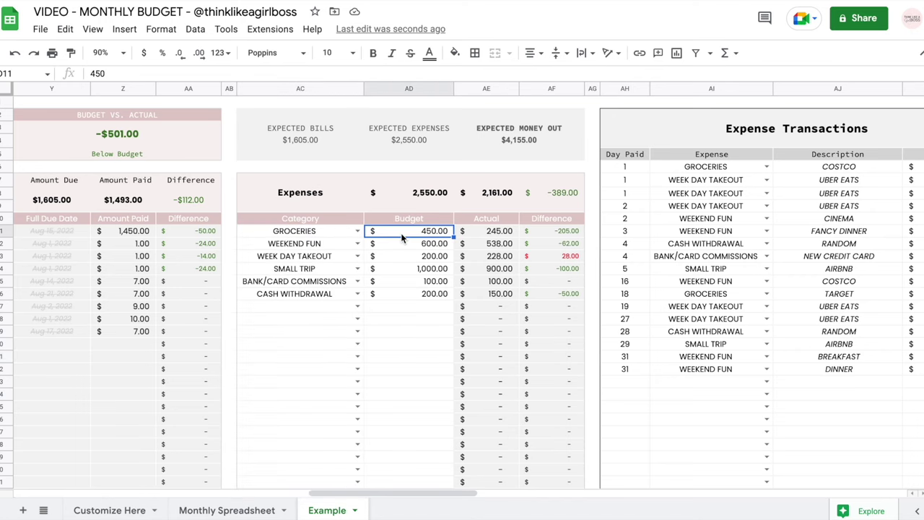
- Try a duplicate GROCERIES category in the first empty row of the Expenses table, and undo the entry
left_click(358, 307)
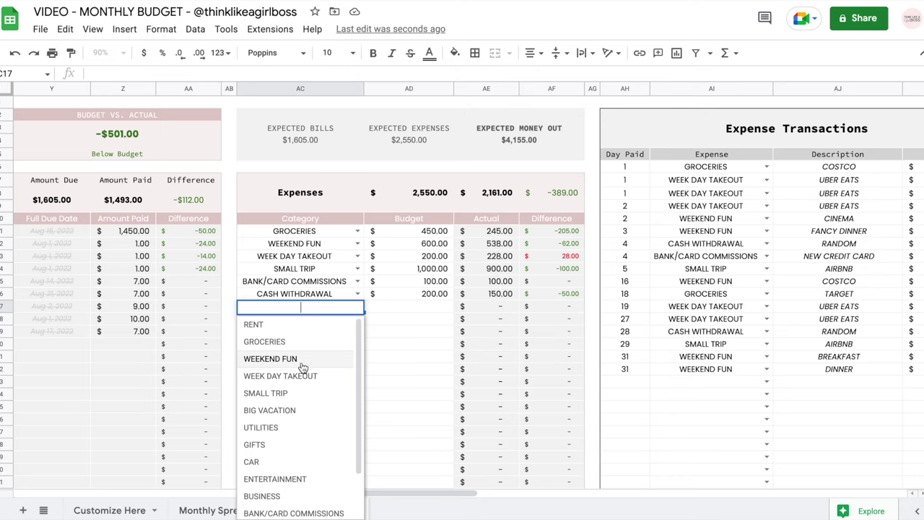
type("gro")
key("Return")
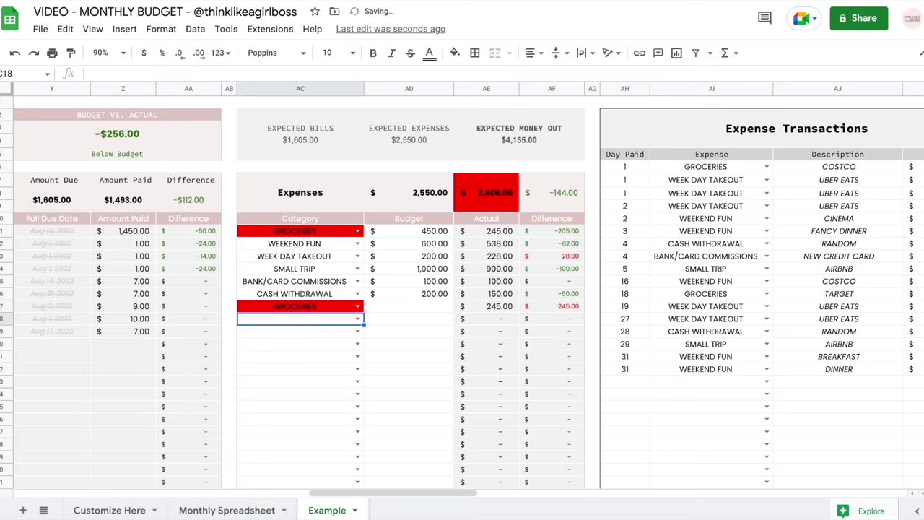
key("ctrl+z")
- Check the Budget, Actual and Difference columns of the Expenses table against the entries in Expense Transactions
left_click_drag(417, 231, 415, 332)
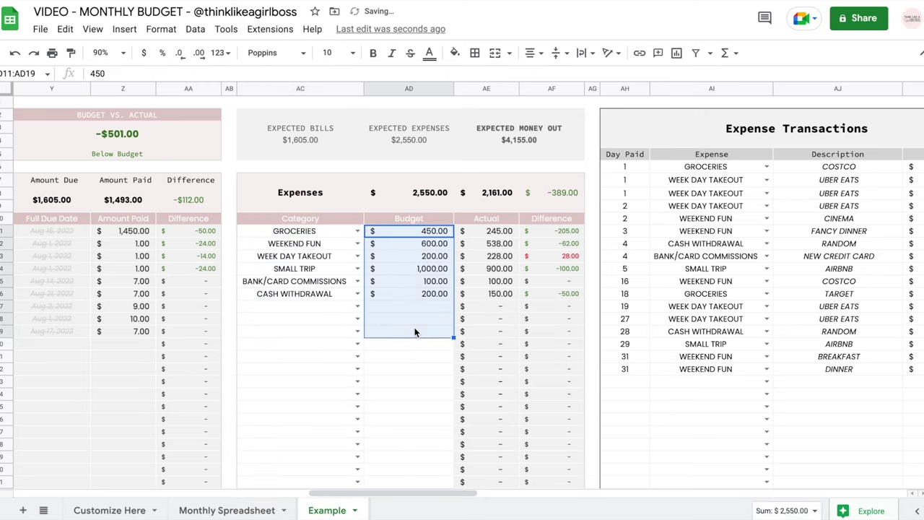
left_click(498, 270)
left_click(550, 262)
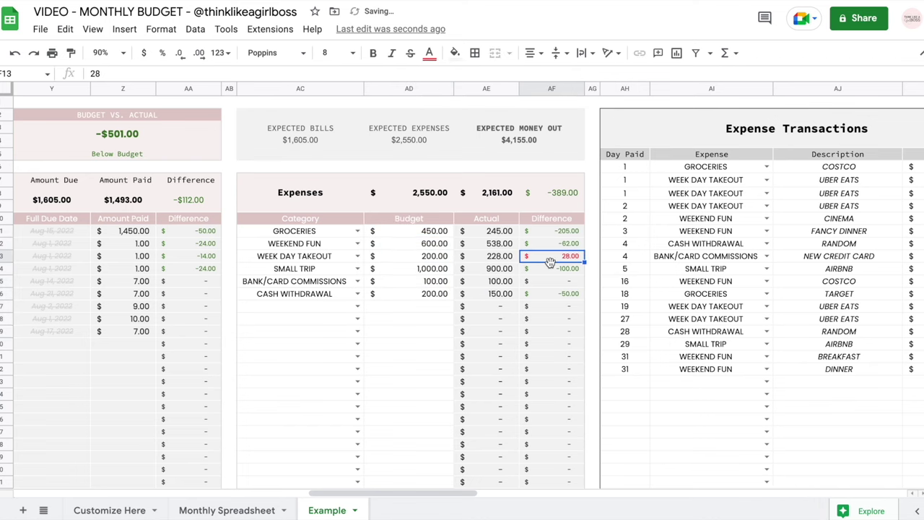
left_click_drag(498, 231, 491, 323)
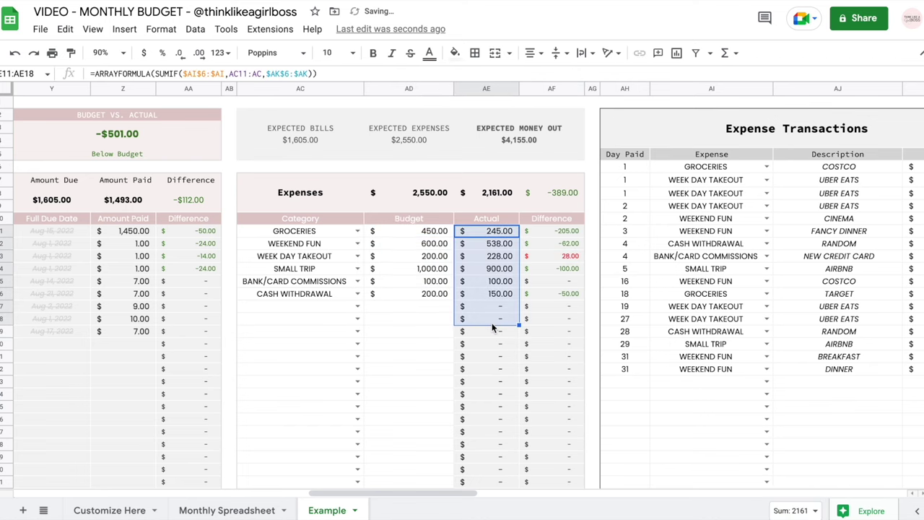
scroll(492, 325, "right", 2)
scroll(492, 325, "right", 4)
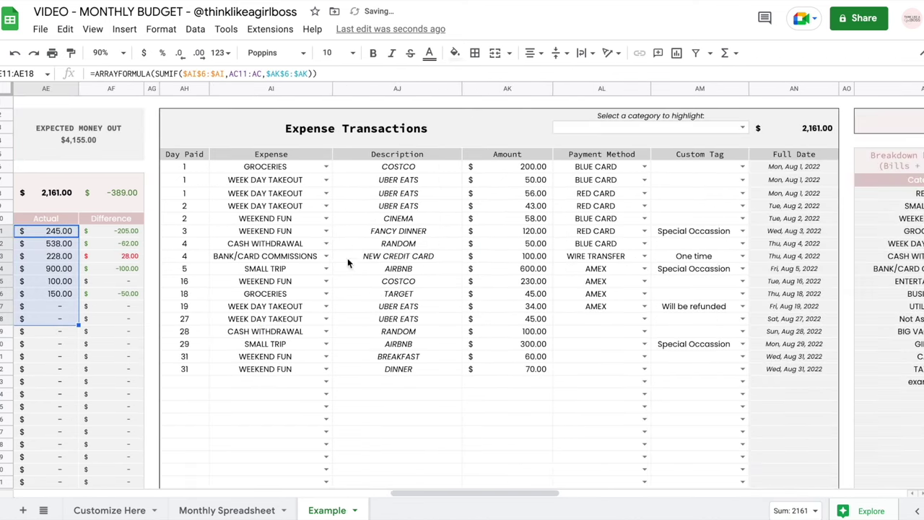
scroll(468, 210, "left", 5)
scroll(466, 213, "right", 5)
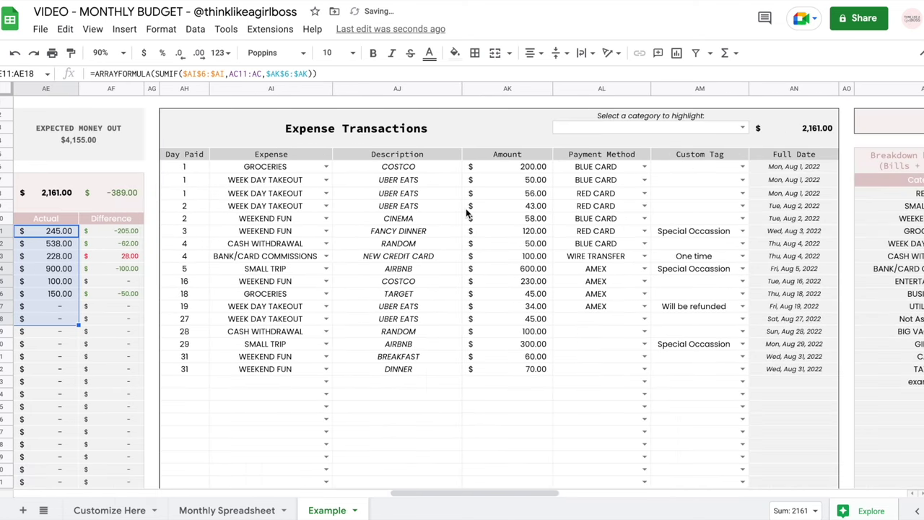
- Set the Day Paid of the first COSTCO groceries transaction to 10 and check its Full Date
left_click(193, 168)
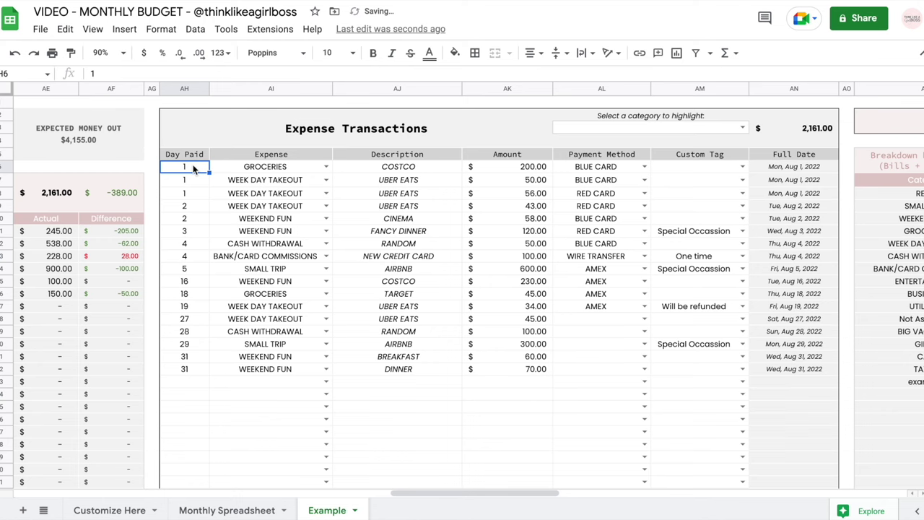
scroll(310, 207, "left", 2)
type("10")
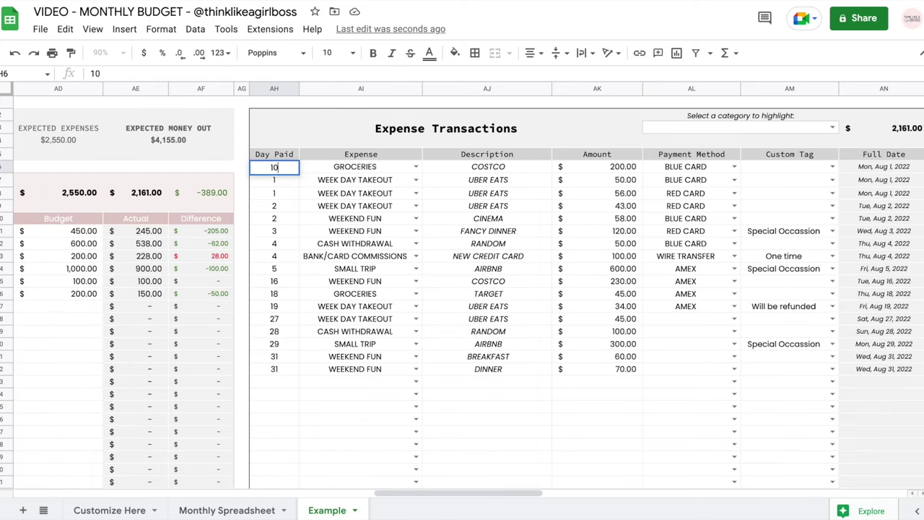
key("Return")
left_click(899, 167)
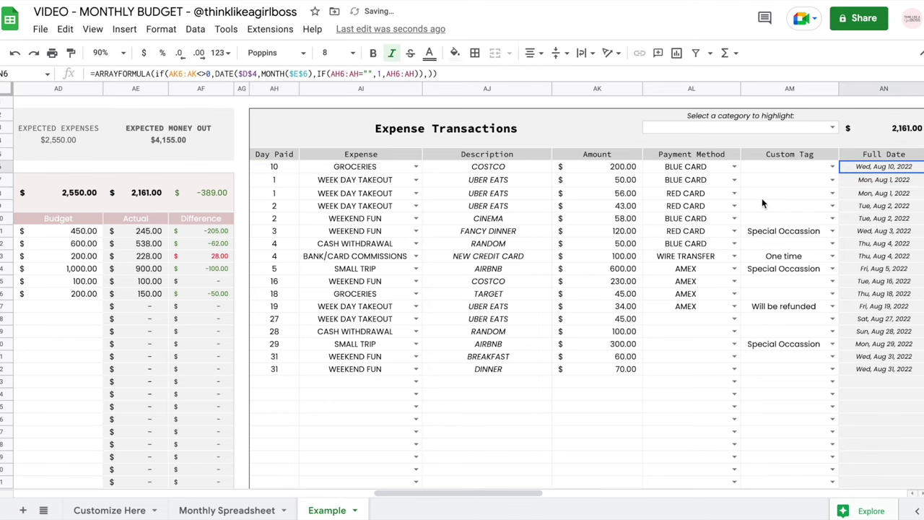
- Change the first COSTCO groceries transaction's Day Paid to 31
left_click(274, 166)
type("3")
key("Return")
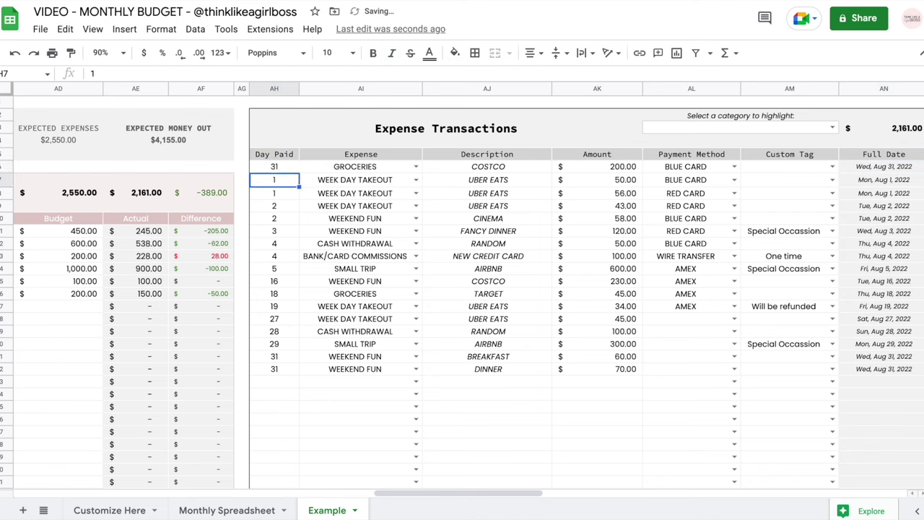
- Clear the Day Paid of the first COSTCO groceries transaction
scroll(462, 289, "right", 2)
left_click(184, 167)
key("Delete")
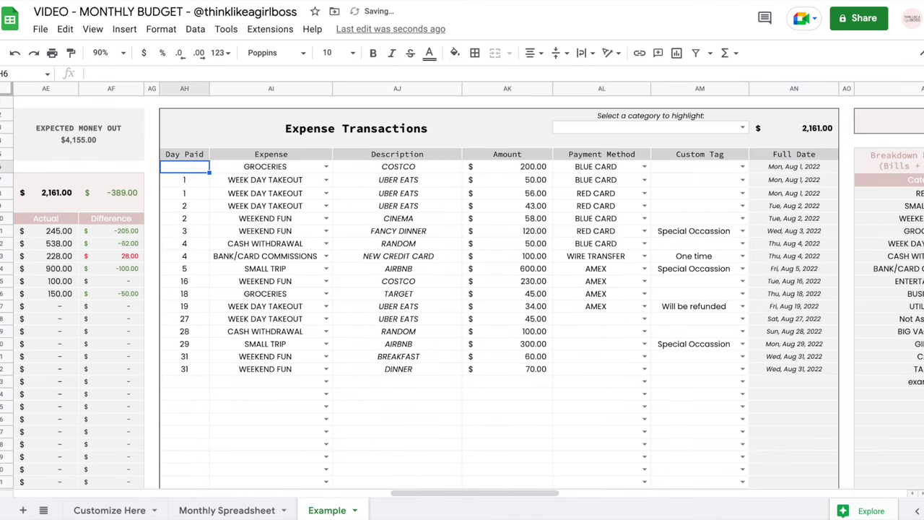
- Check the Full Date of the first COSTCO groceries transaction and set its Day Paid to 1
left_click(815, 174)
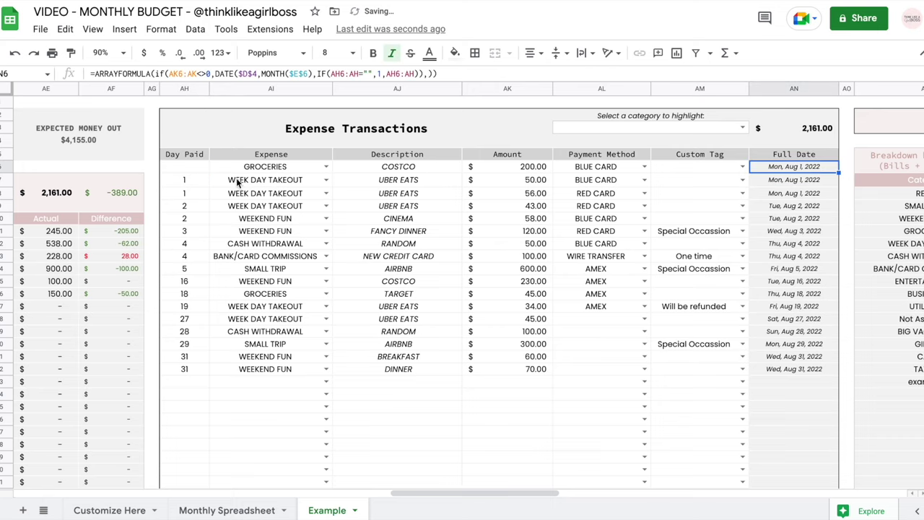
left_click(195, 172)
type("1")
- Review the Expense category choices, the Description column and the Amount of the first COSTCO transaction
left_click(325, 167)
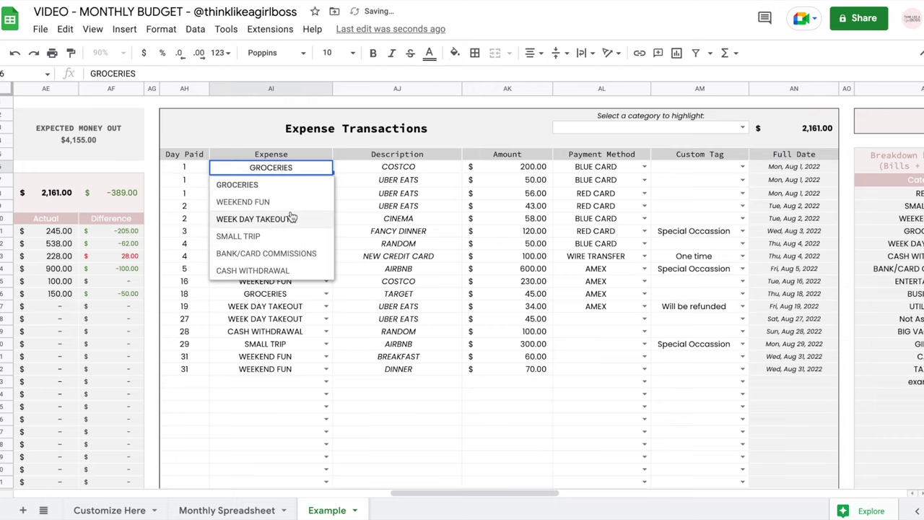
left_click(391, 169)
left_click_drag(399, 383, 397, 174)
scroll(396, 171, "right", 2)
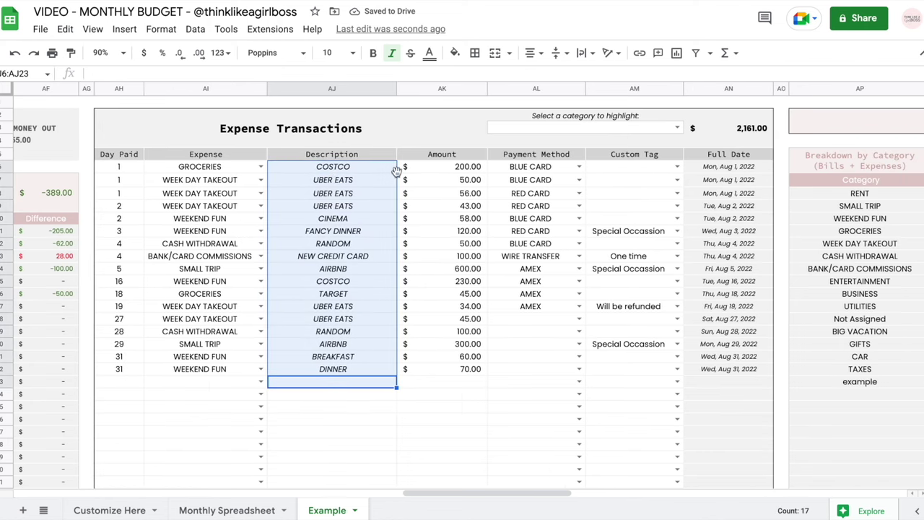
left_click(427, 173)
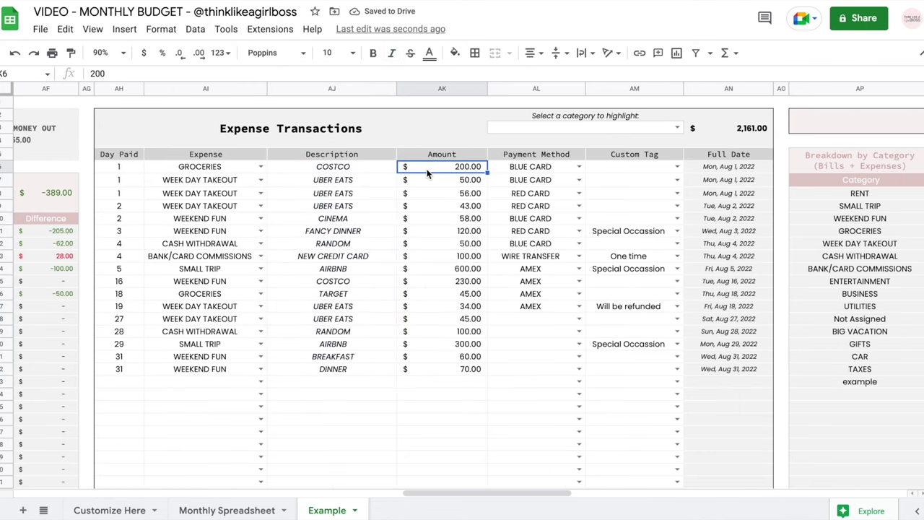
- Check the first transaction's Payment Method choices and examine the Payment Methods list on the Customize Here sheet
left_click(579, 167)
left_click(637, 184)
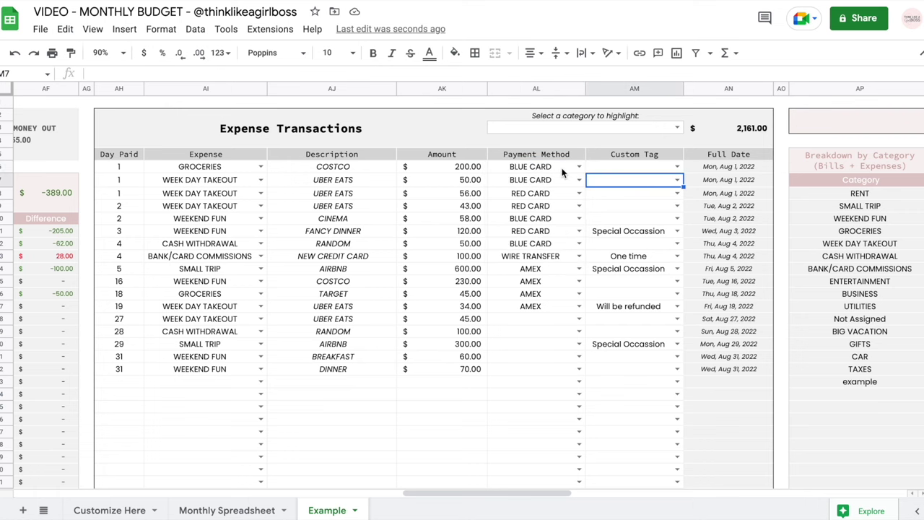
left_click(135, 505)
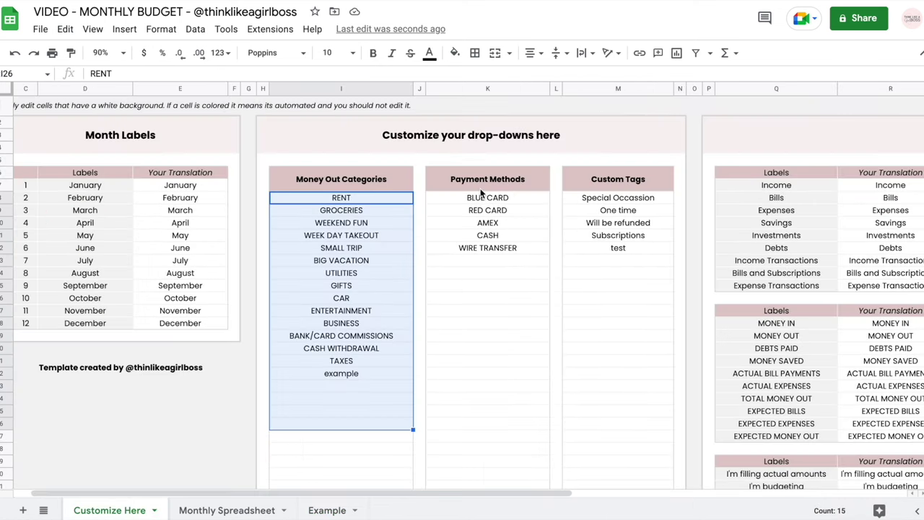
left_click_drag(484, 198, 479, 329)
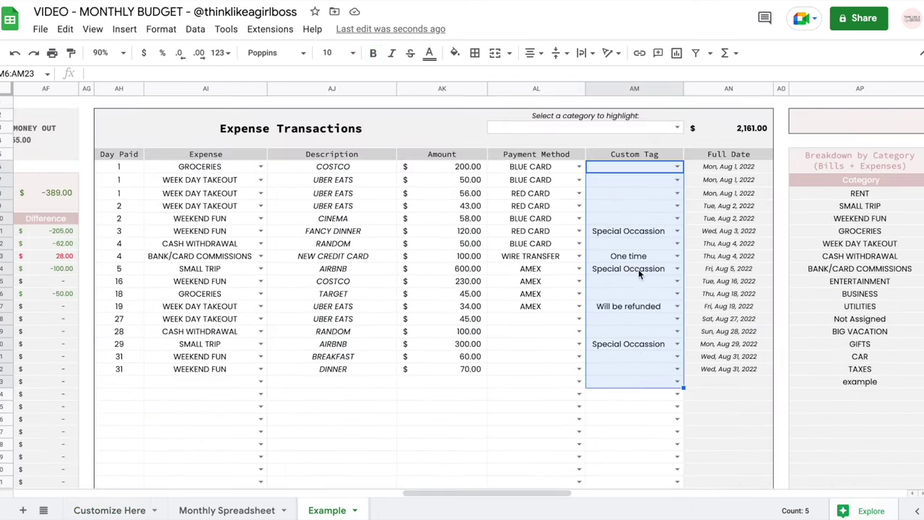
- Check the Custom Tag choices for the NEW CREDIT CARD transaction and the Netflix bill on the Example sheet
left_click(639, 260)
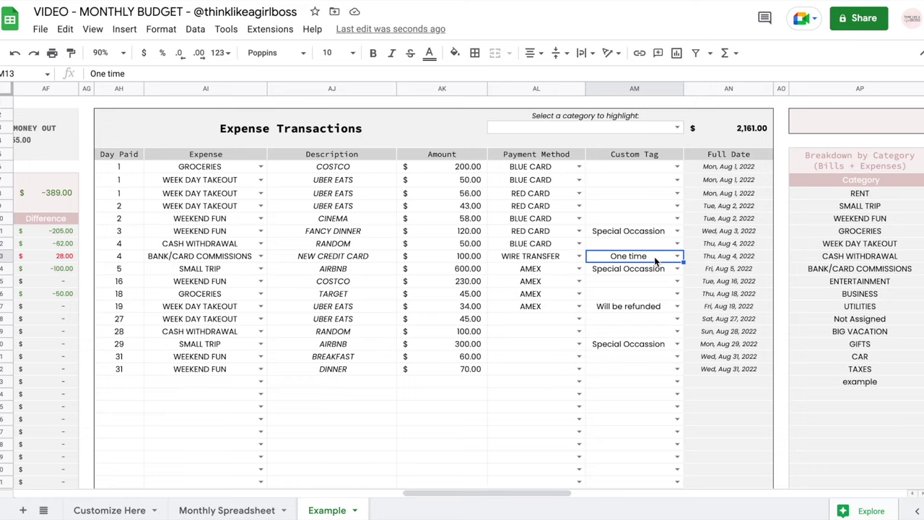
left_click(676, 258)
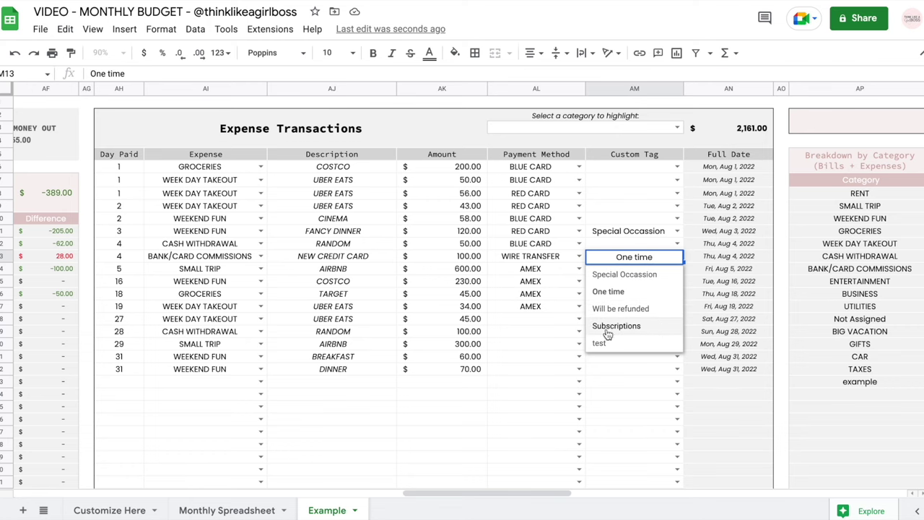
left_click(528, 411)
scroll(527, 410, "left", 10)
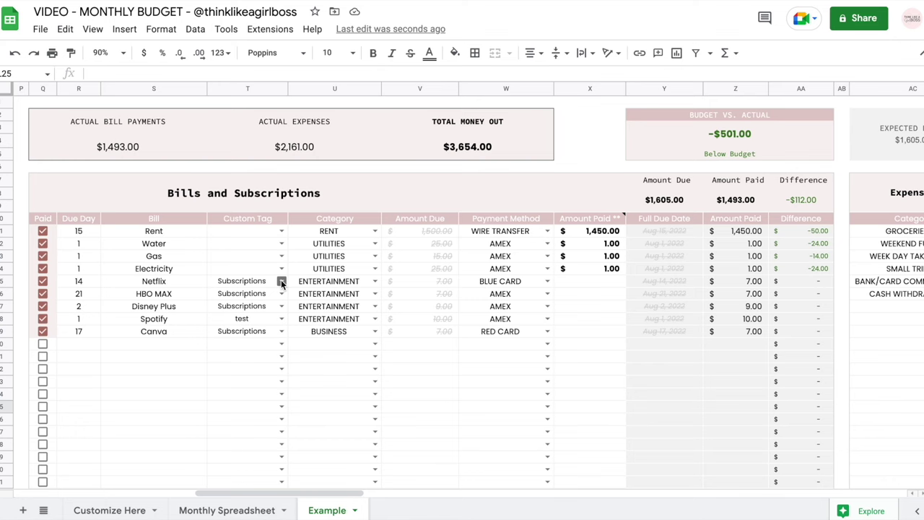
left_click(282, 281)
left_click(327, 346)
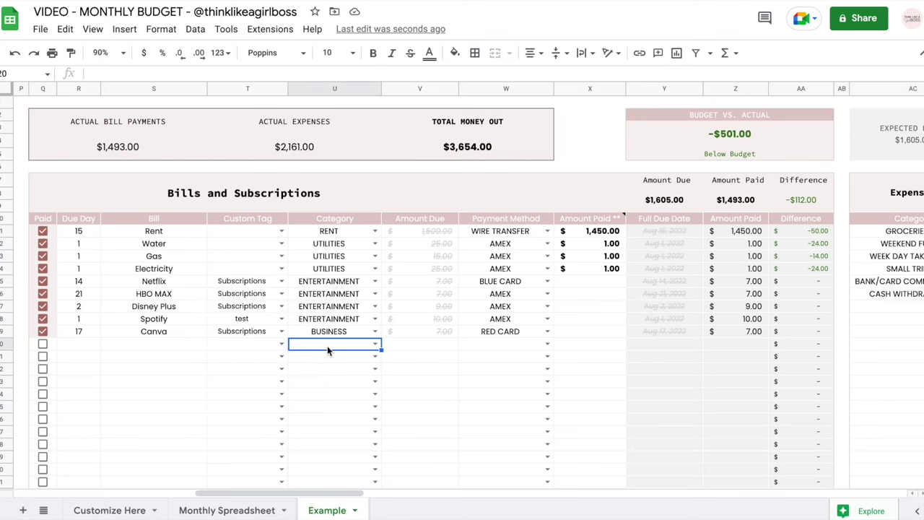
- Examine the Custom Tags totals and percentages in the Useful Summaries section for bills and expenses
scroll(327, 346, "right", 1)
scroll(464, 333, "right", 15)
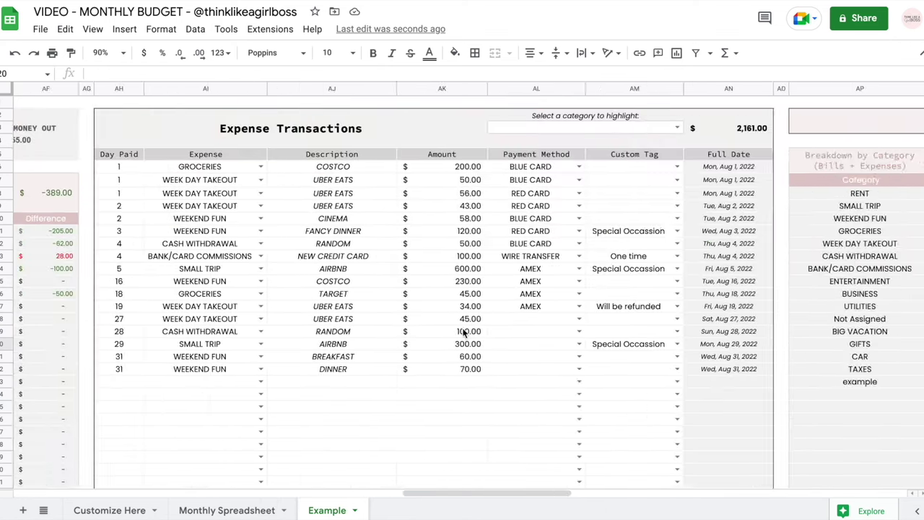
scroll(463, 332, "left", 8)
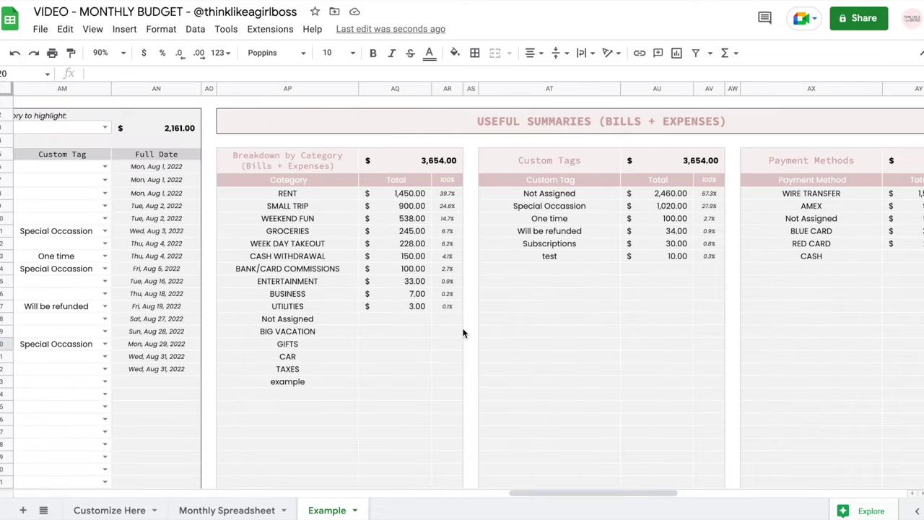
left_click_drag(556, 194, 550, 256)
left_click_drag(624, 278, 711, 308)
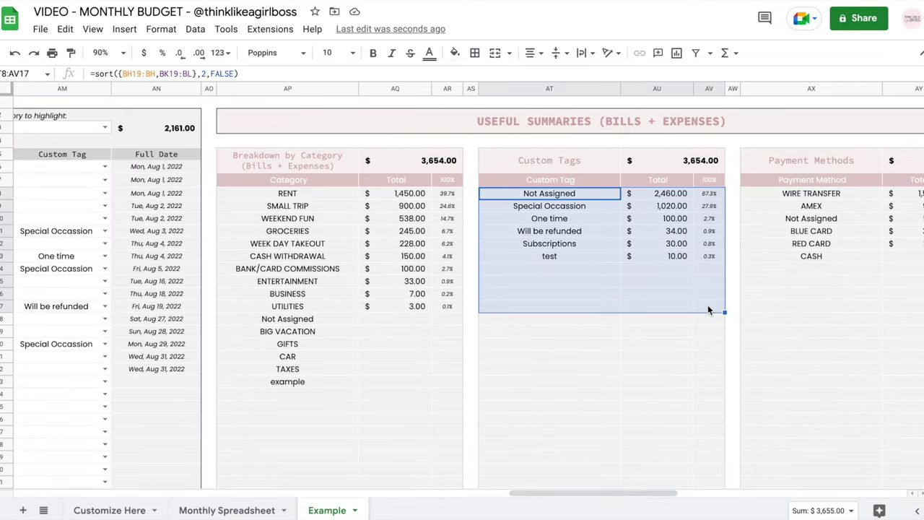
left_click(570, 208)
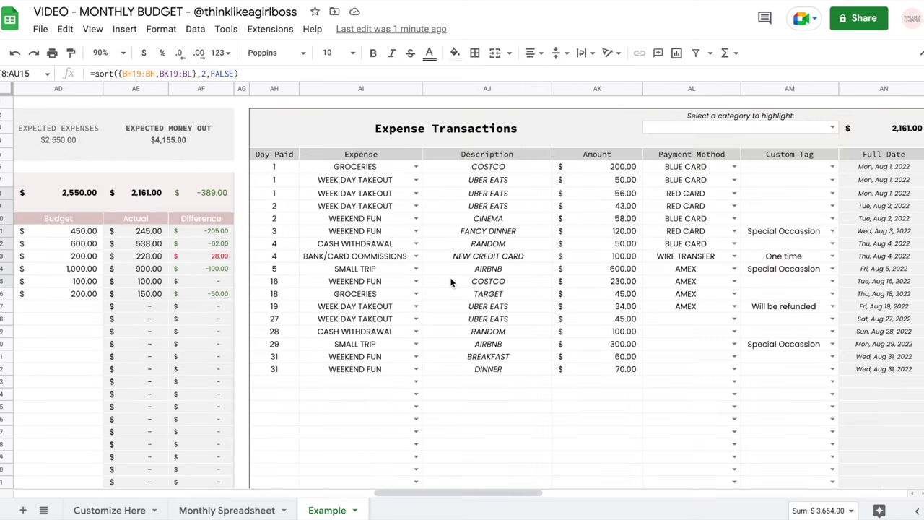
- Highlight the WEEKEND FUN category in the Expense Transactions table
left_click(829, 126)
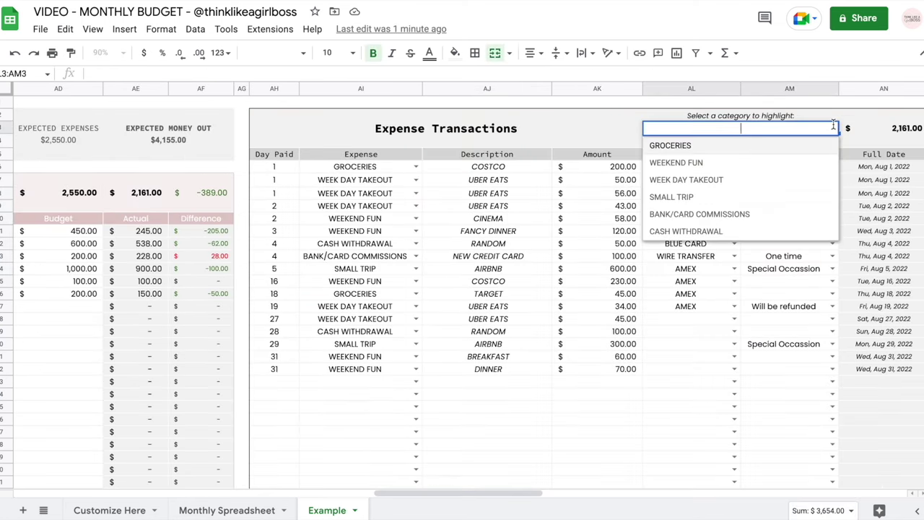
left_click(767, 166)
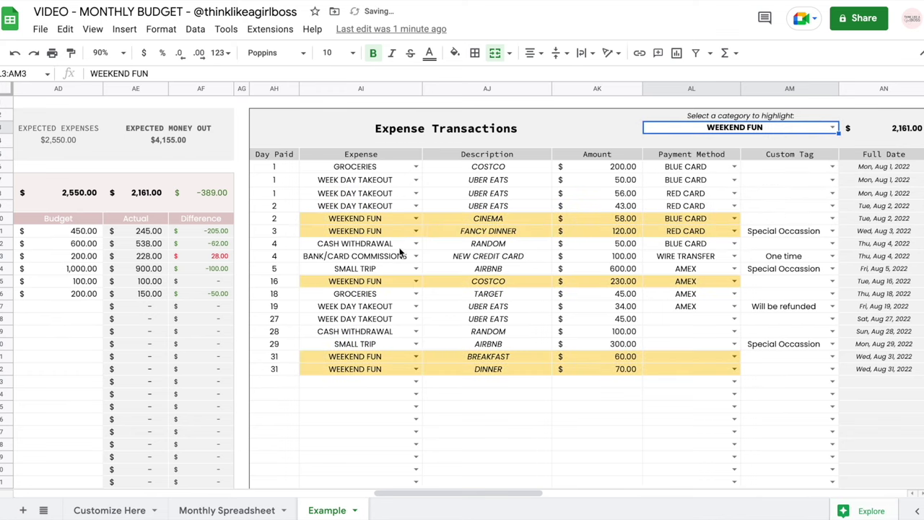
- Examine the Expenses table and the Budget and Actual amounts for the GROCERIES category
scroll(183, 230, "left", 5)
left_click_drag(165, 191, 233, 332)
left_click(179, 234)
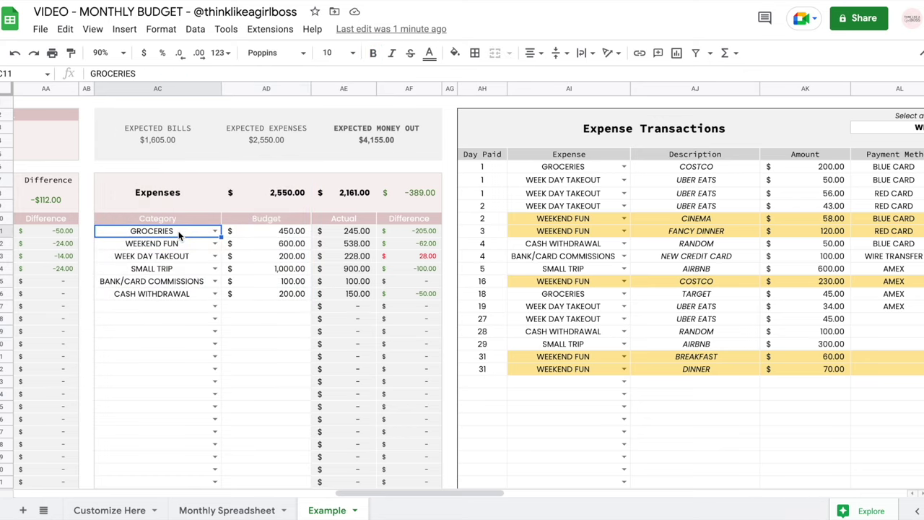
key("Right")
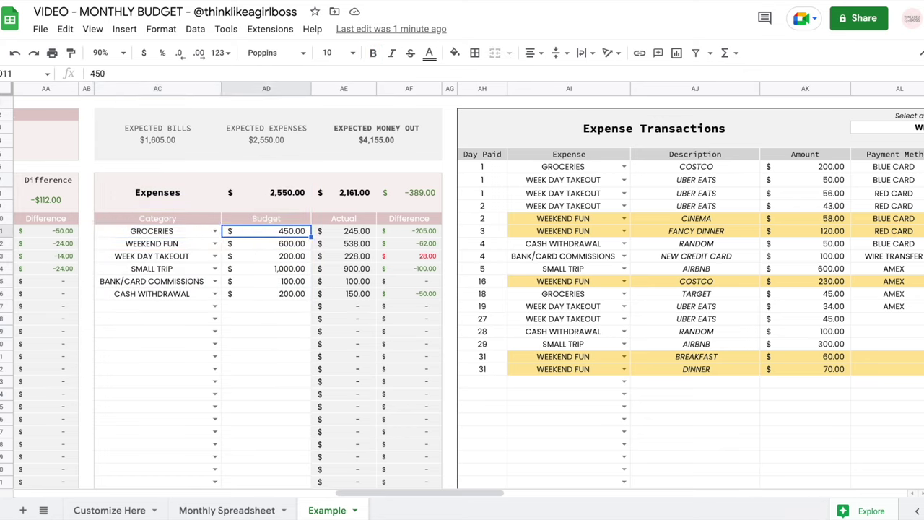
left_click(344, 230)
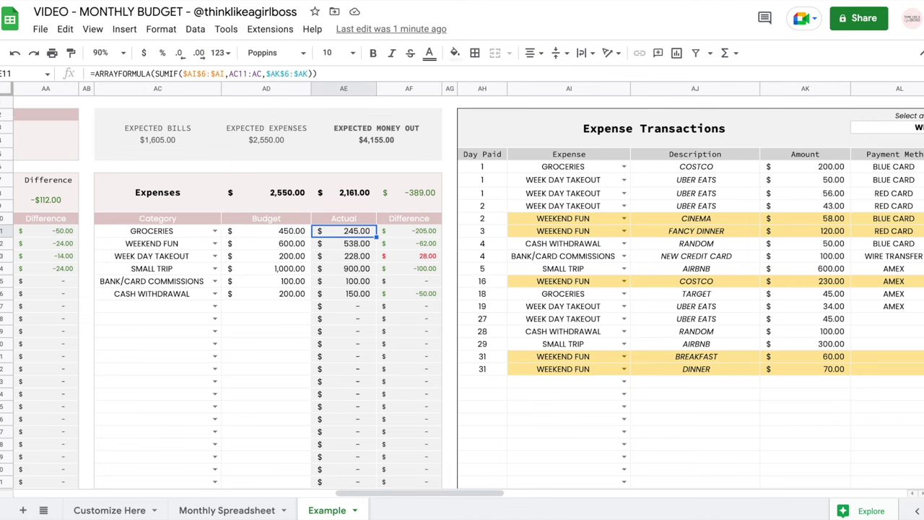
- Set the Expense Transactions category highlight to GROCERIES
scroll(807, 218, "right", 3)
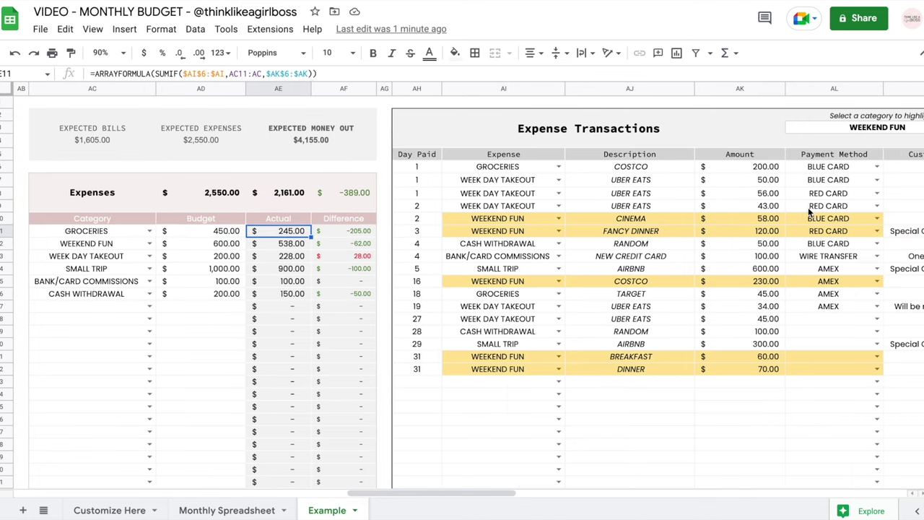
left_click(903, 128)
left_click(908, 129)
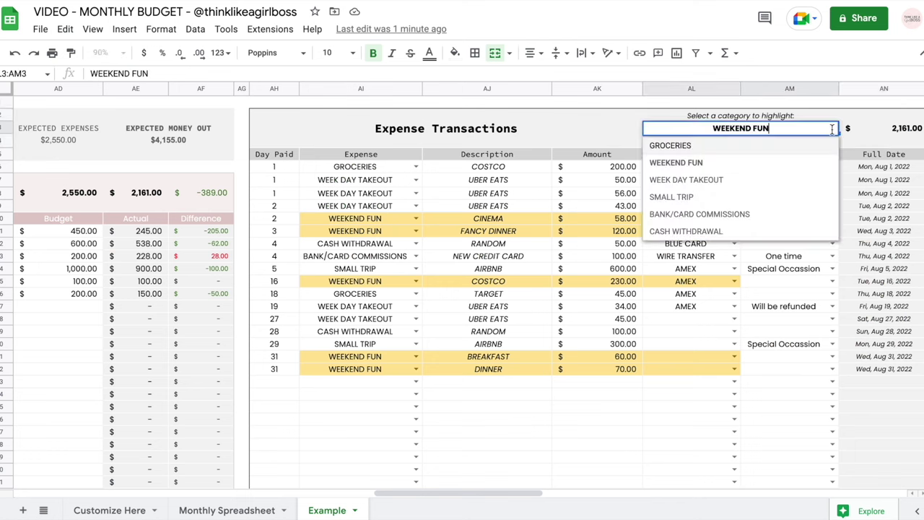
left_click(686, 144)
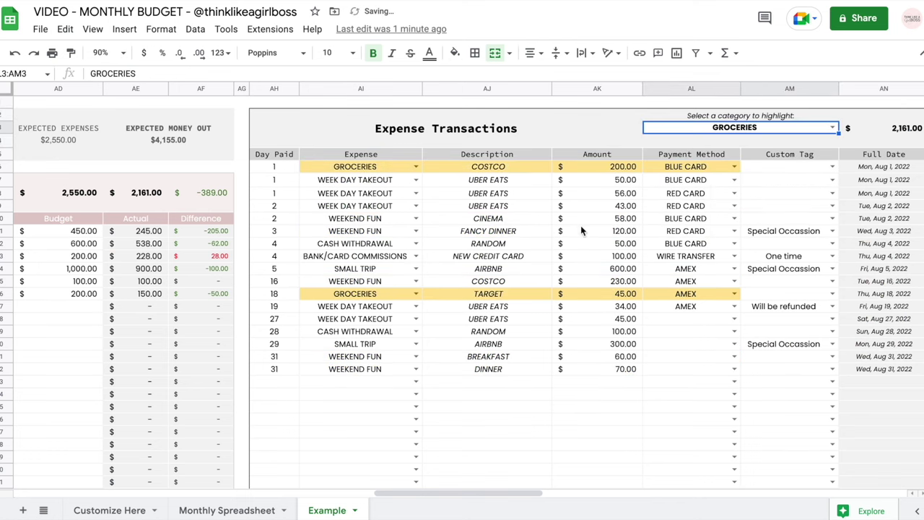
- Add up the amounts of the highlighted COSTCO and TARGET groceries transactions by selecting both together
scroll(527, 285, "left", 2)
scroll(527, 285, "left", 2)
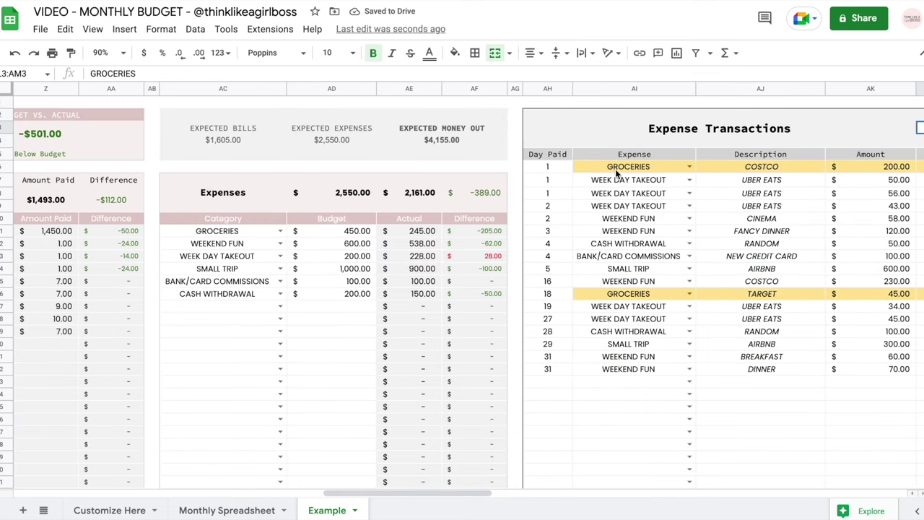
scroll(616, 179, "right", 2)
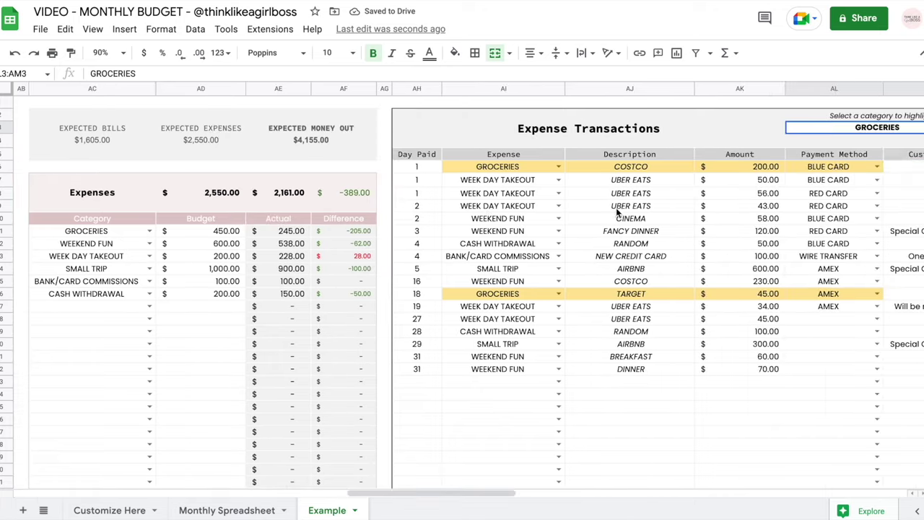
left_click(743, 166)
left_click(720, 294, "ctrl")
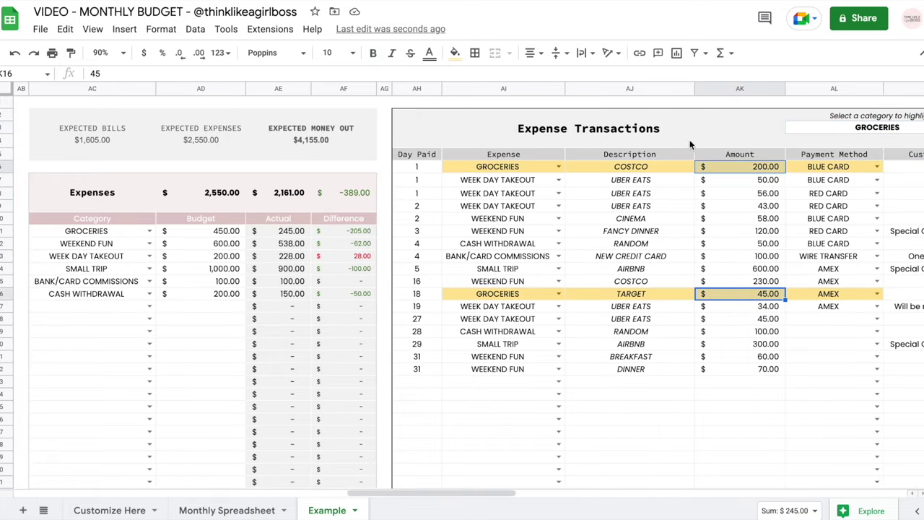
- Compare Budget and Actual with the Difference column in the Expenses table, focusing on the WEEK DAY TAKEOUT difference
scroll(195, 229, "left", 1)
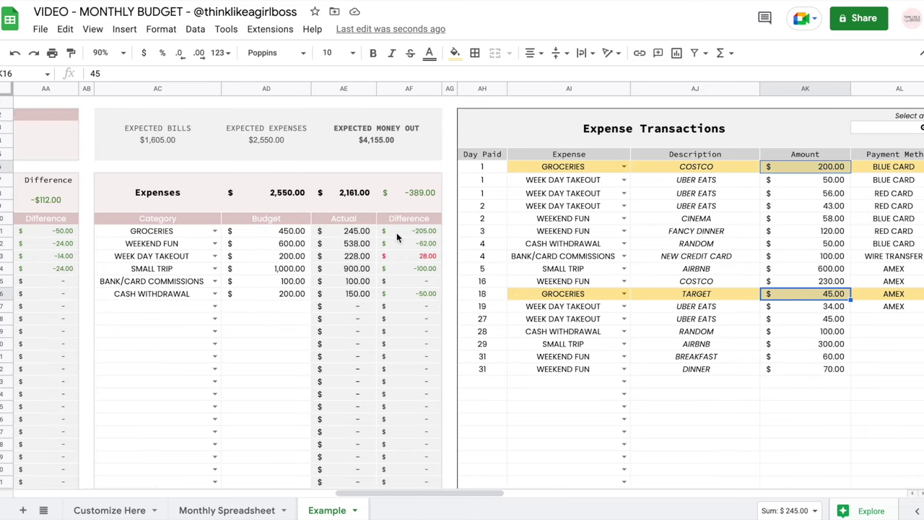
scroll(396, 232, "left", 1)
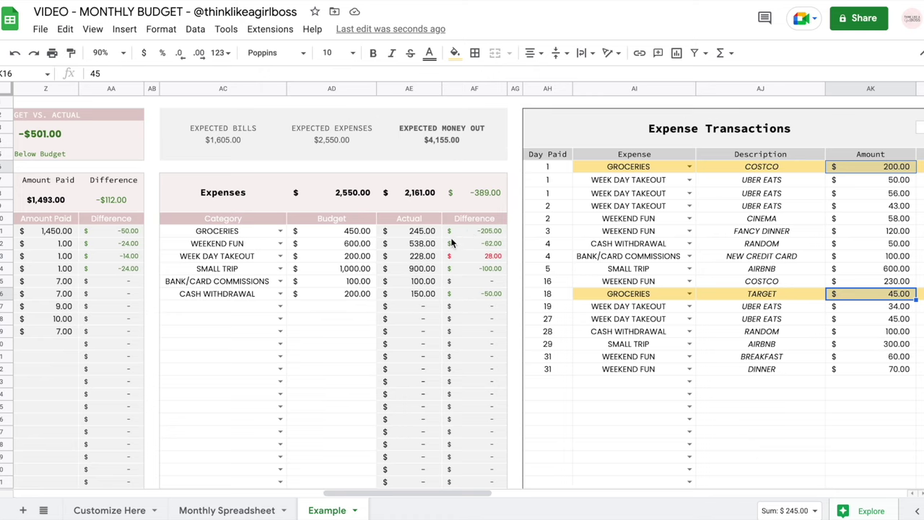
scroll(463, 235, "left", 1)
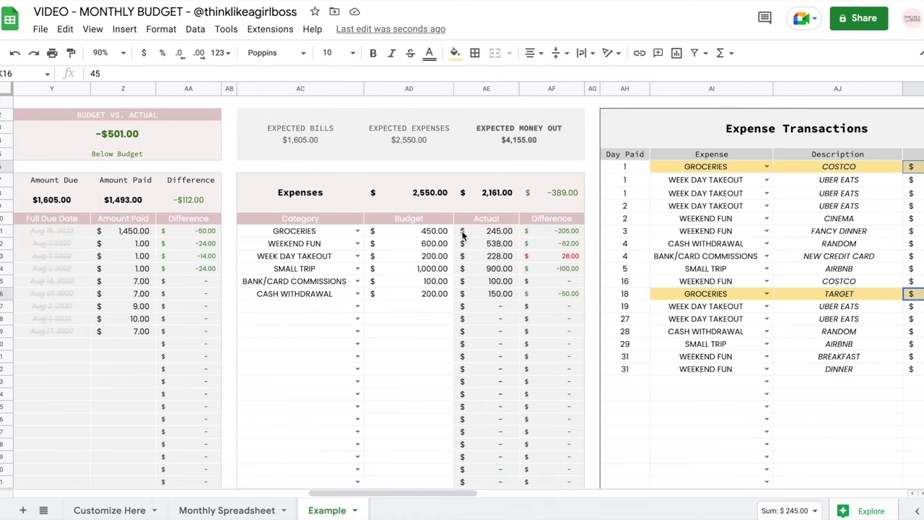
left_click(540, 259)
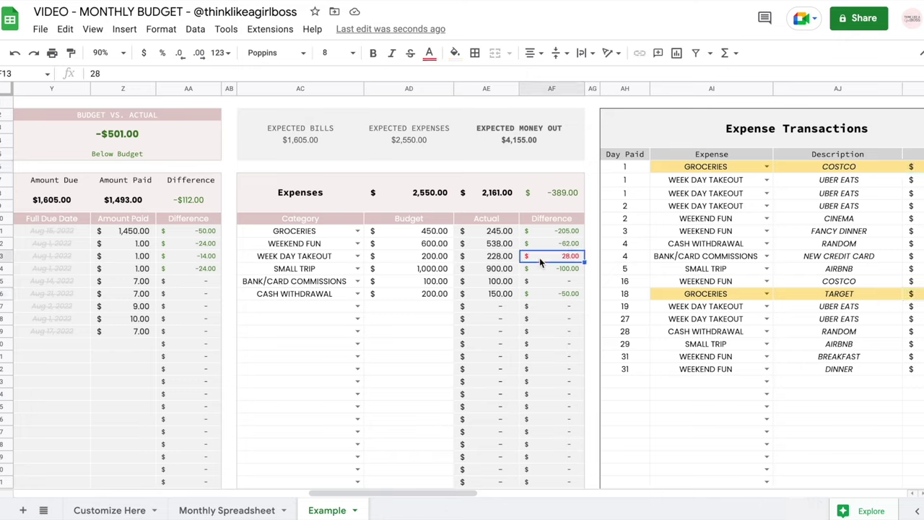
scroll(540, 257, "right", 2)
left_click(262, 432)
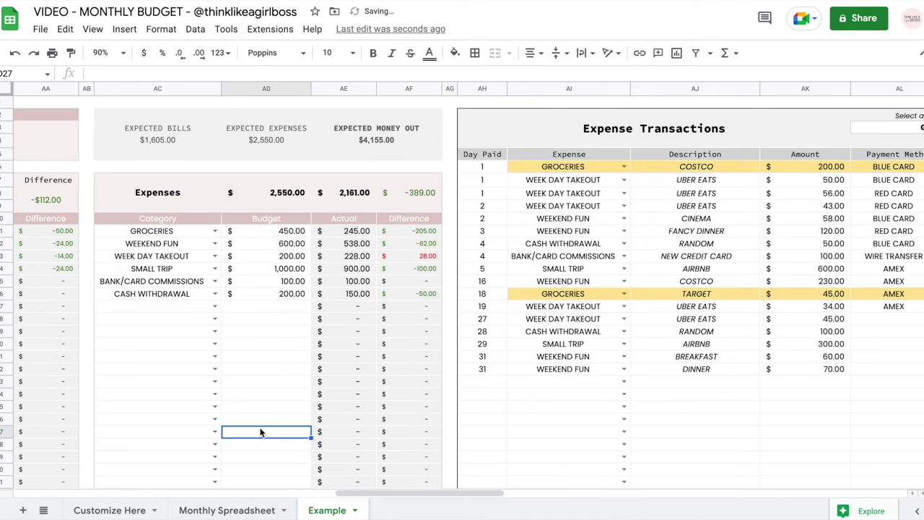
- Compare the Expense choices of the first COSTCO transaction with the Category column of the Expenses table
left_click(625, 166)
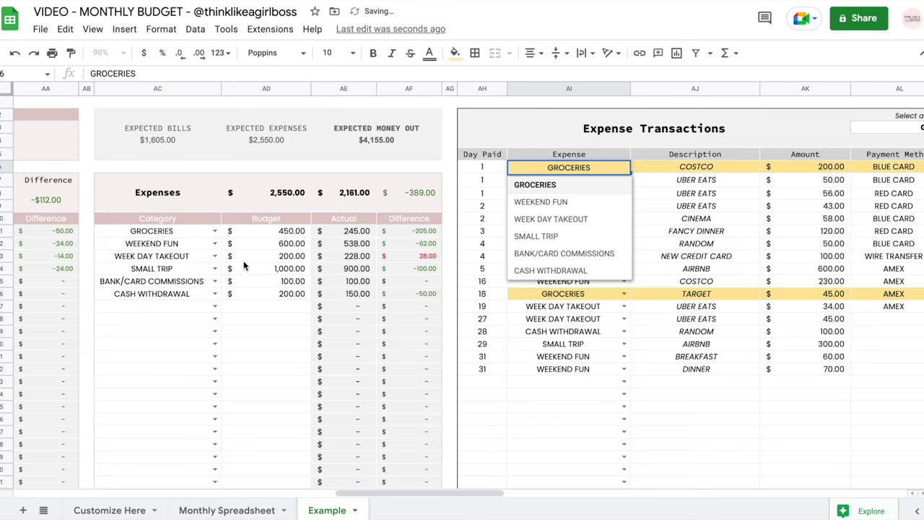
left_click_drag(174, 236, 173, 384)
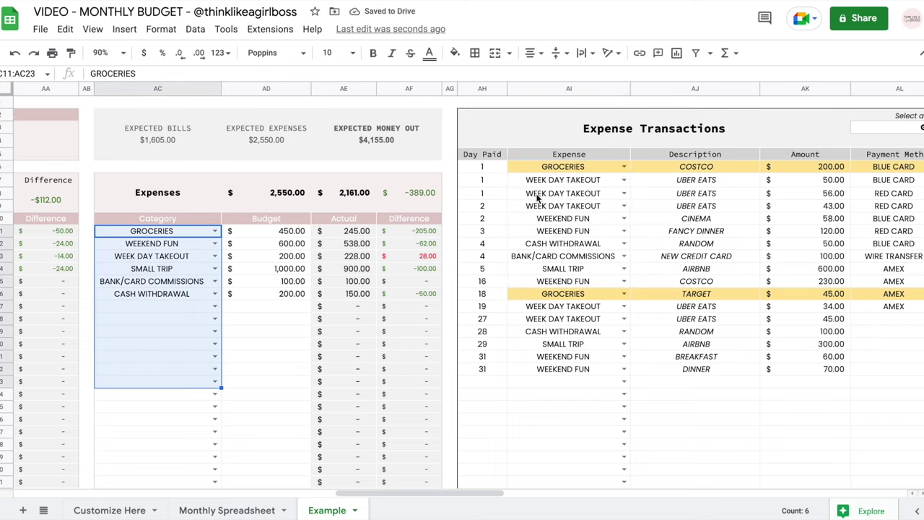
left_click(624, 167)
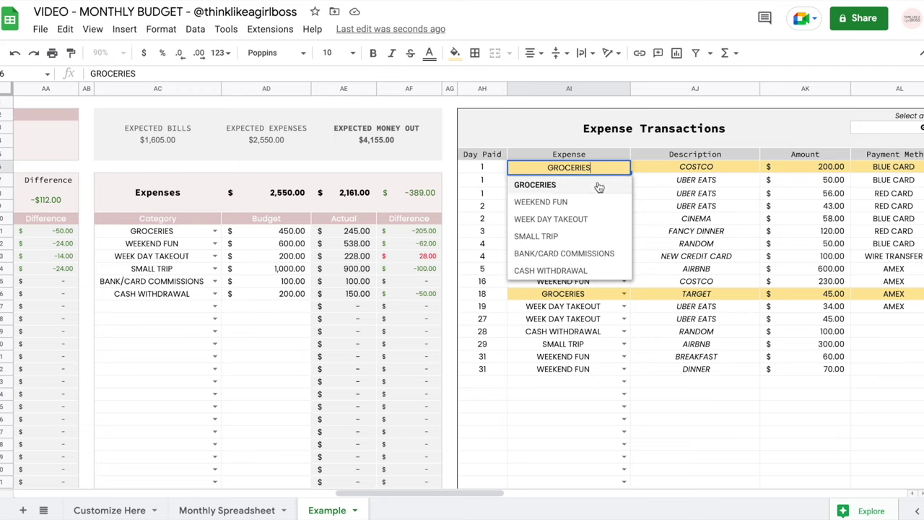
left_click_drag(188, 234, 168, 372)
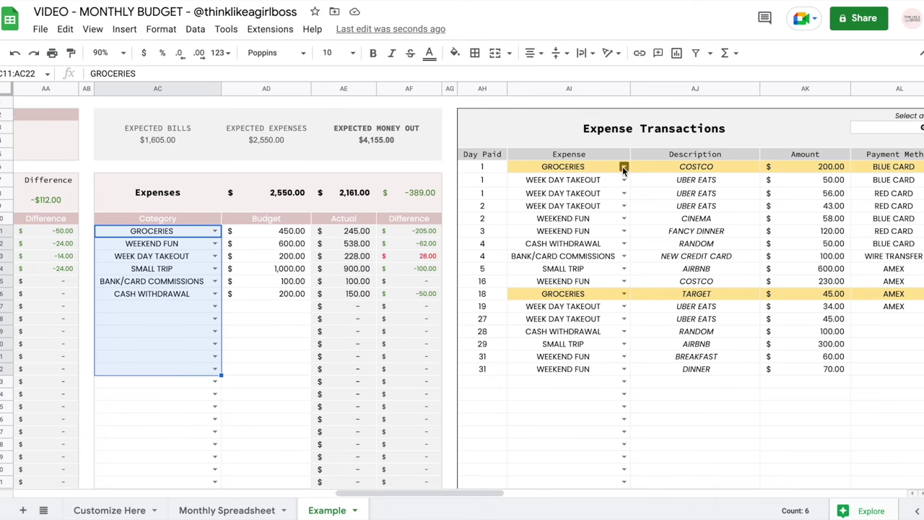
- Compare the Money Out Categories on the Customize Here sheet with the first COSTCO transaction's Expense choices on the Example sheet
left_click(117, 511)
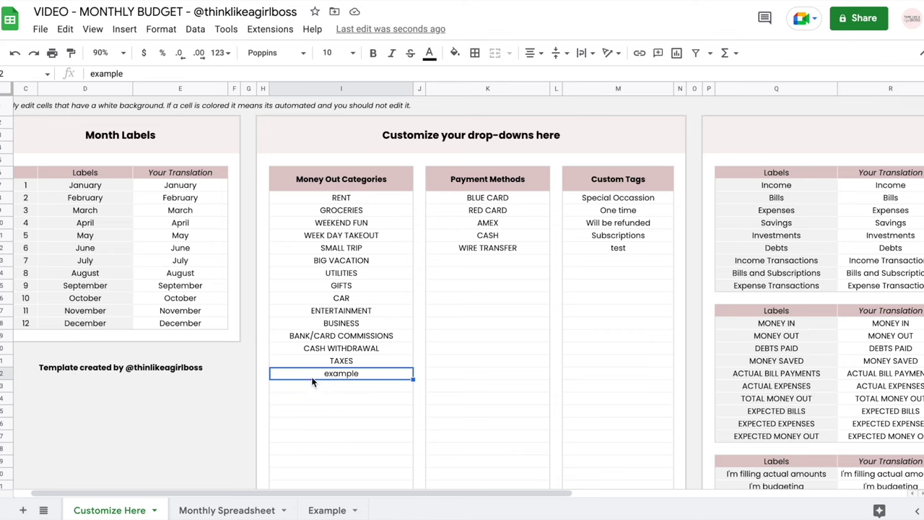
left_click(325, 510)
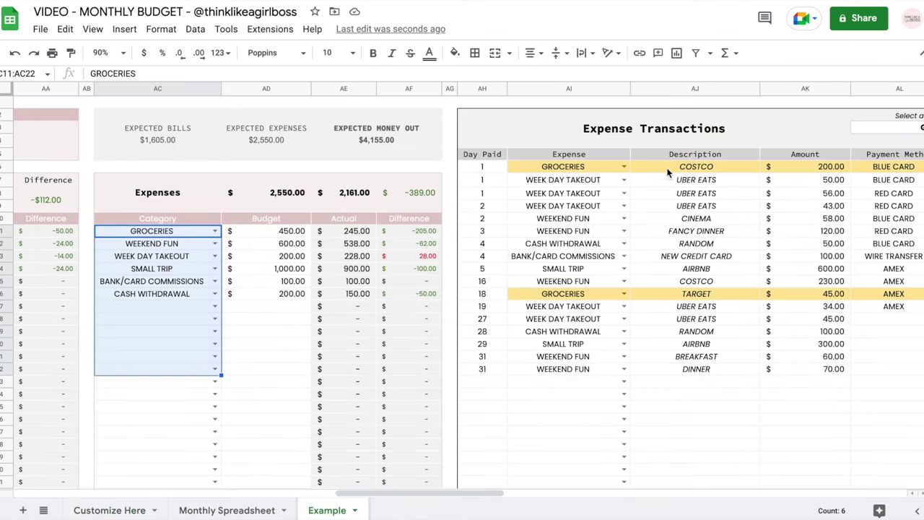
left_click(624, 167)
- Add the category example in the first empty Category row of the Expenses table, leaving its Budget blank
left_click(195, 310)
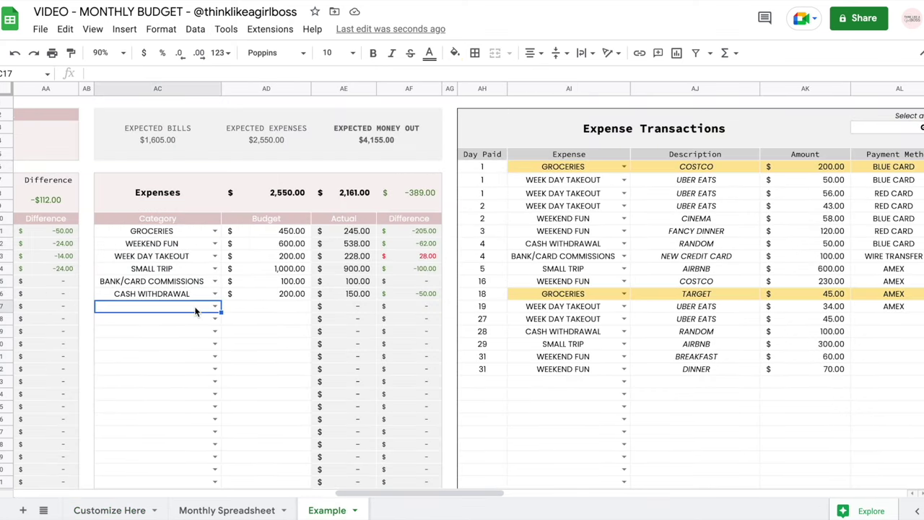
left_click(214, 306)
scroll(160, 421, "down", 2)
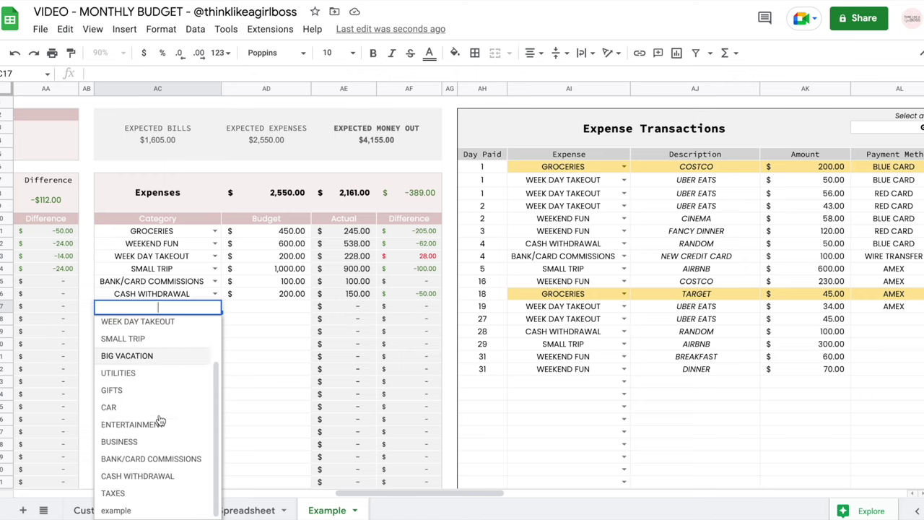
left_click(119, 510)
left_click(273, 306)
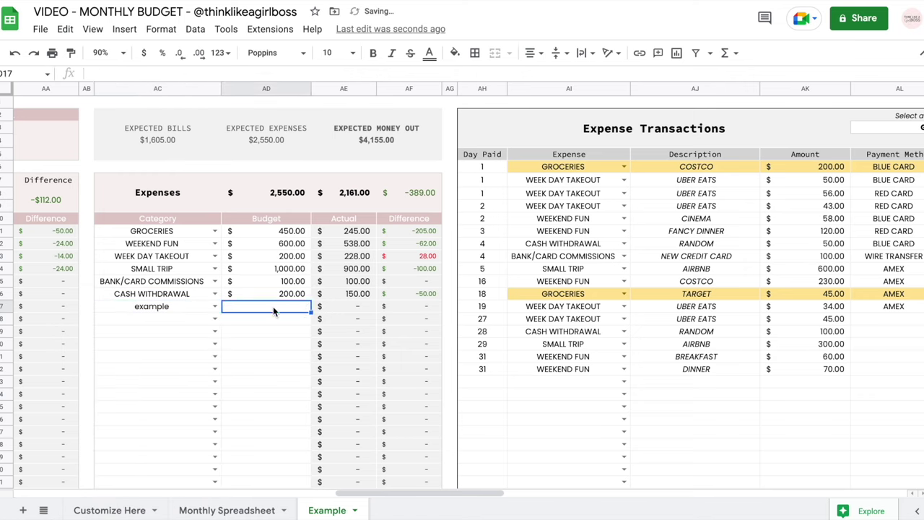
left_click(254, 337)
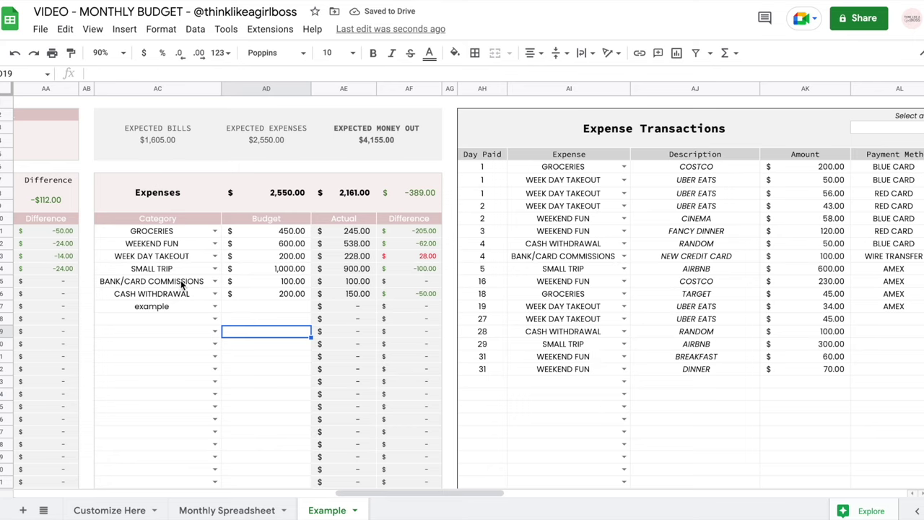
- Review the Expenses table's Category list against the next empty Expense cell in Expense Transactions
left_click_drag(163, 235, 163, 323)
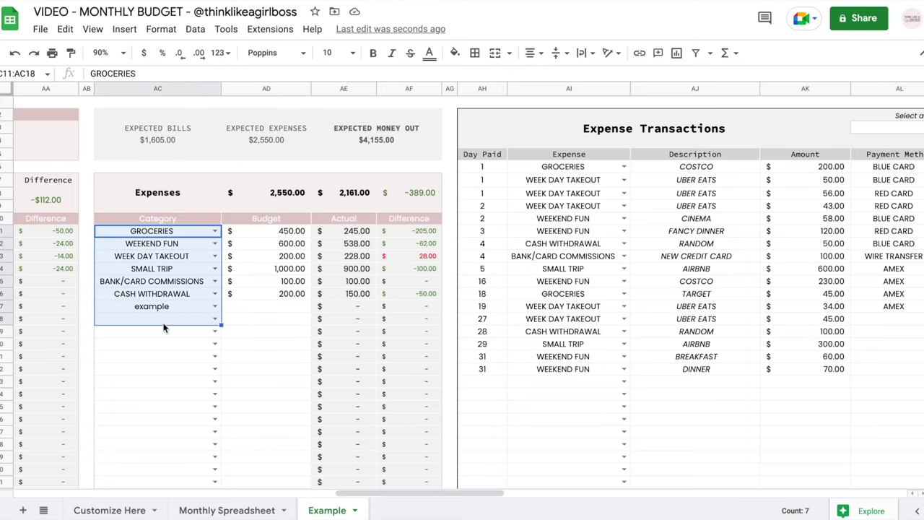
left_click(603, 383)
left_click_drag(144, 231, 142, 349)
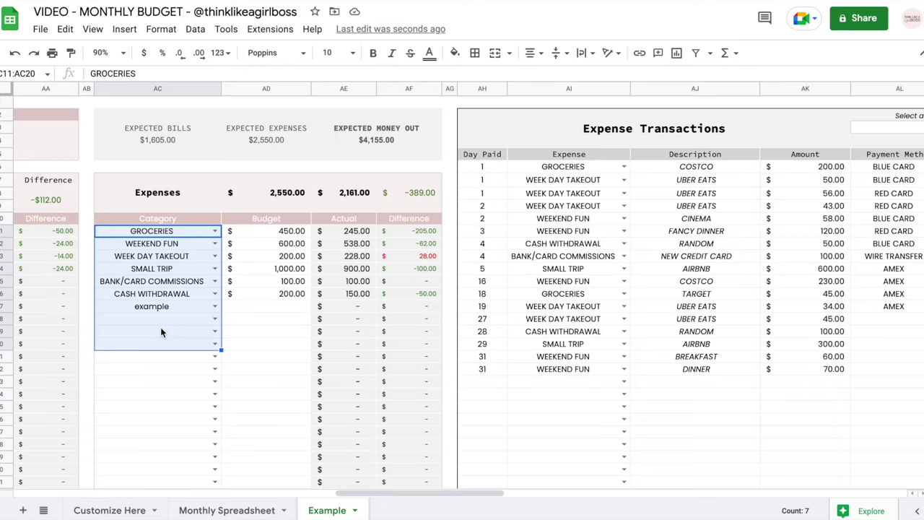
- Log a new expense transaction for day 1 with category example and amount 300, and check the category's Actual amount
left_click(491, 380)
type("1")
key("Tab")
key("Return")
type("ex")
key("Return")
key("Tab")
key("Tab")
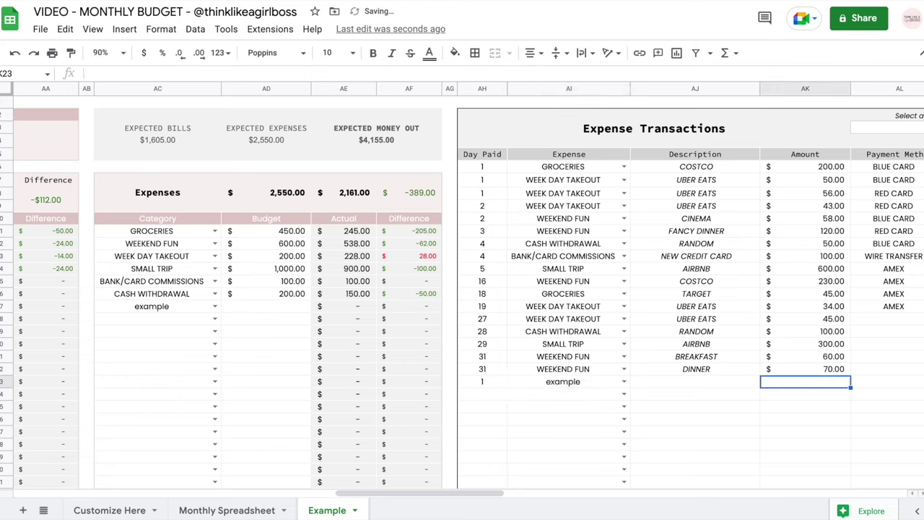
type("300")
key("Return")
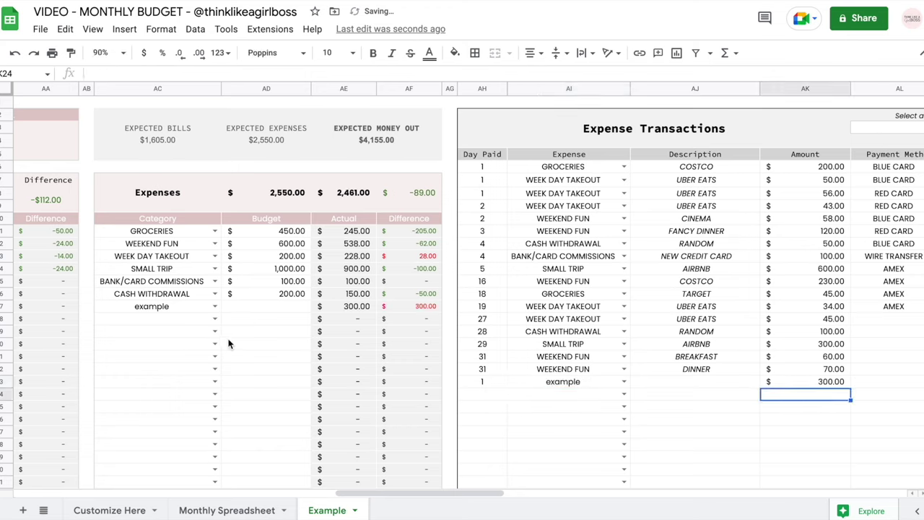
left_click(348, 306)
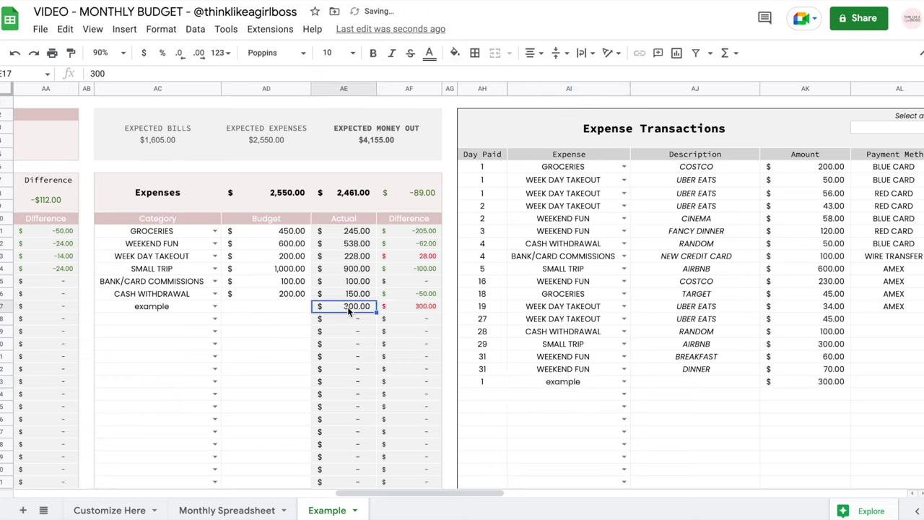
- Remove the example category from the Expenses table and inspect the Expense cell of its transaction
left_click(127, 306)
key("Delete")
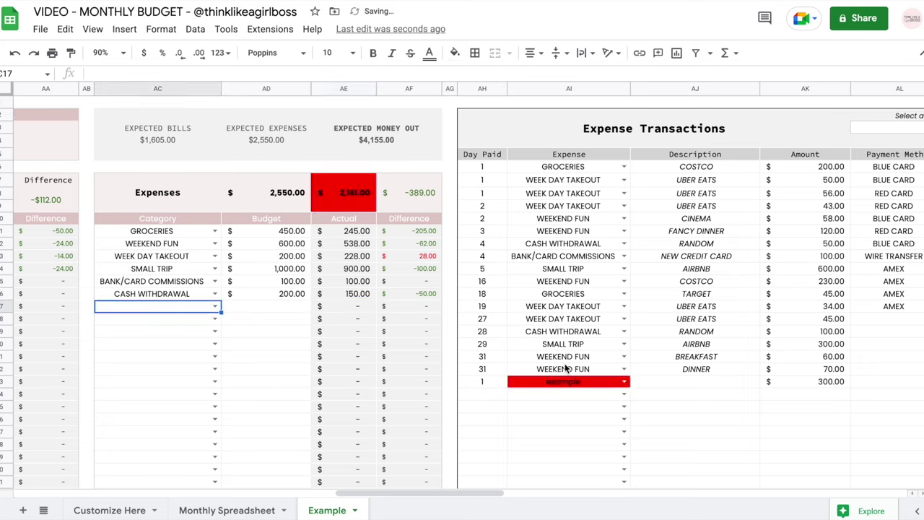
left_click(589, 382)
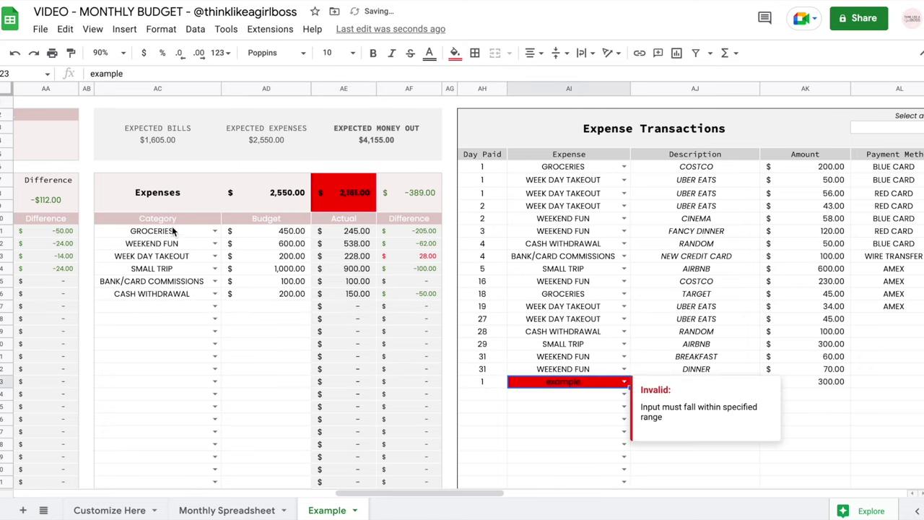
- Compare the Expenses table's categories and Actual amounts with the total of Expense Transactions
left_click_drag(173, 230, 170, 293)
left_click(349, 233)
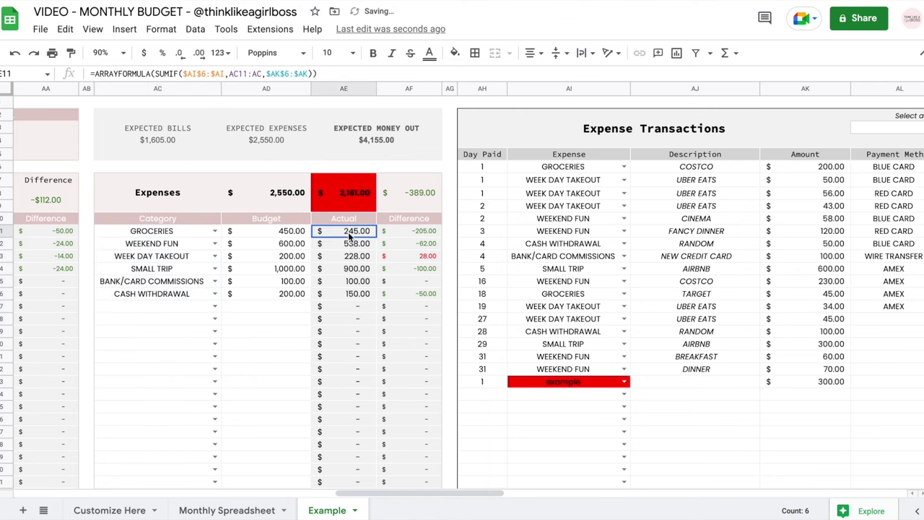
left_click_drag(349, 232, 337, 317)
scroll(468, 273, "right", 5)
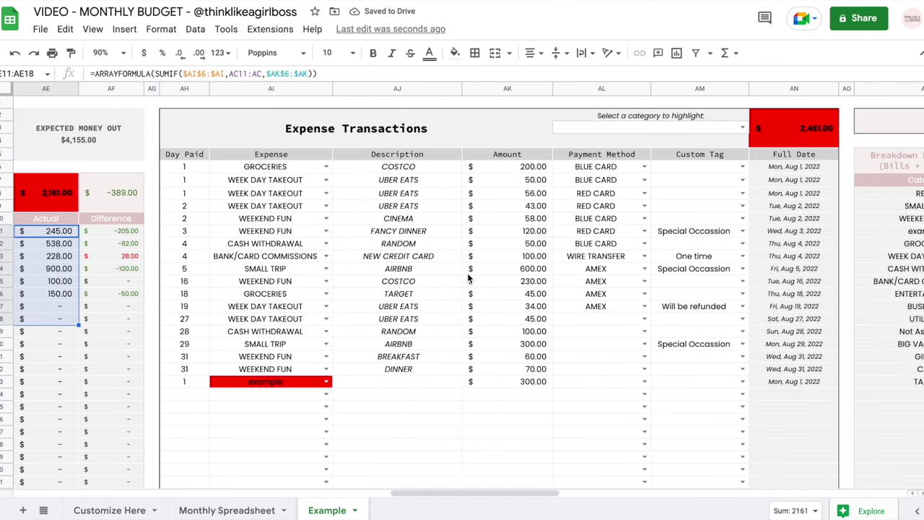
left_click(786, 135)
- Put the example category back in the first empty Category row of the Expenses table
scroll(475, 269, "left", 5)
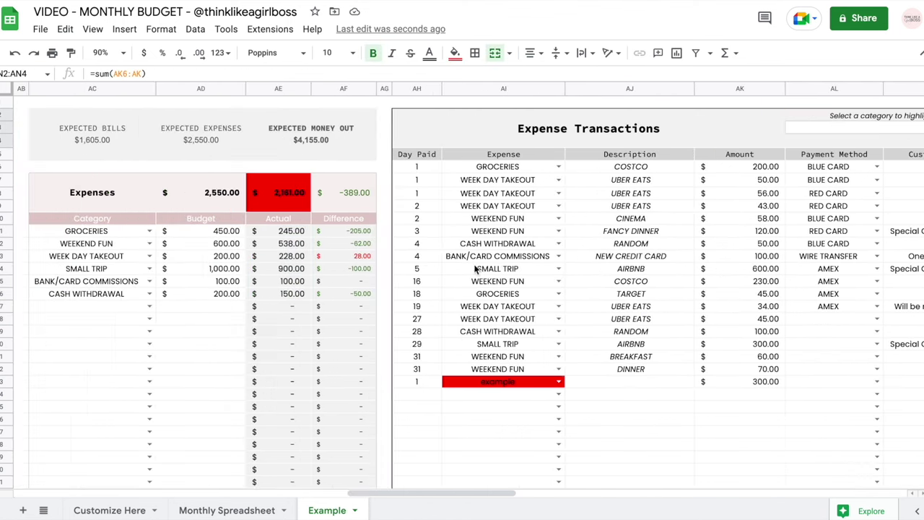
scroll(565, 273, "left", 3)
left_click(279, 307)
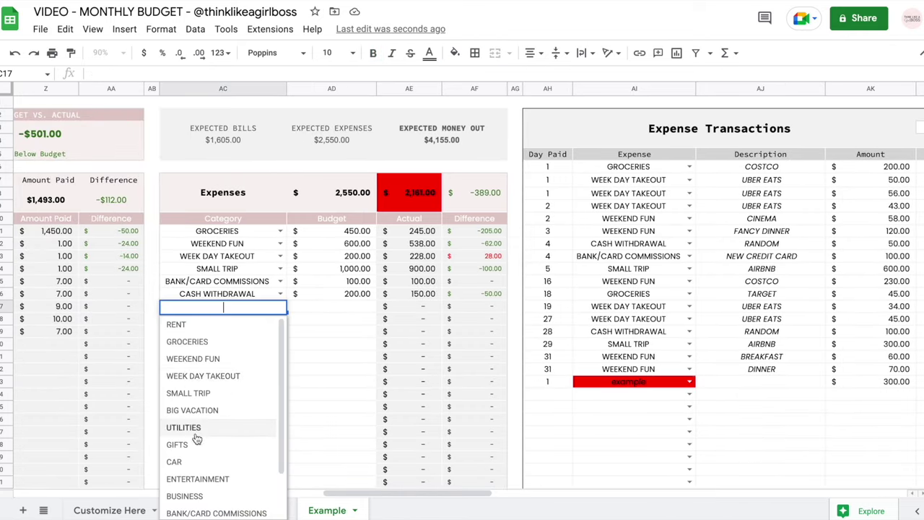
scroll(196, 440, "down", 2)
left_click(191, 509)
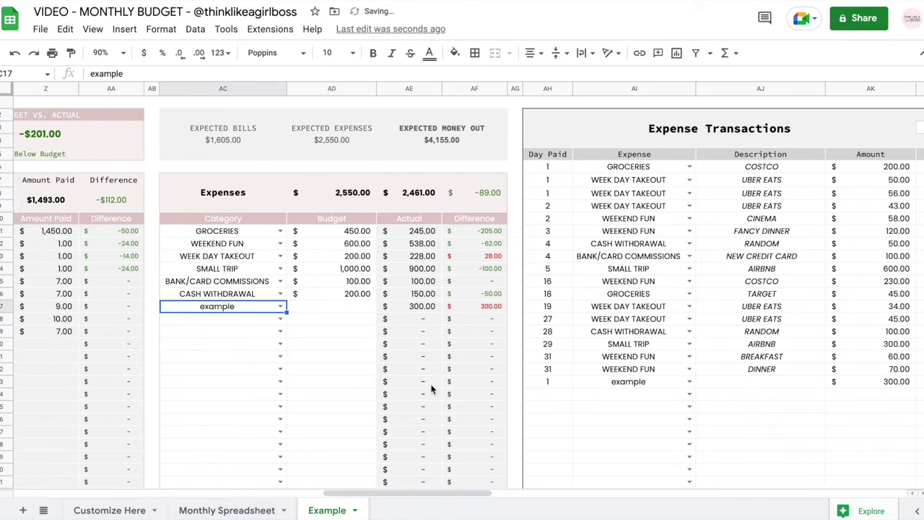
- Review the logged Expense categories, and clear the category of the last transaction, keeping its day and amount
scroll(413, 394, "right", 4)
left_click_drag(369, 168, 341, 384)
scroll(340, 384, "left", 3)
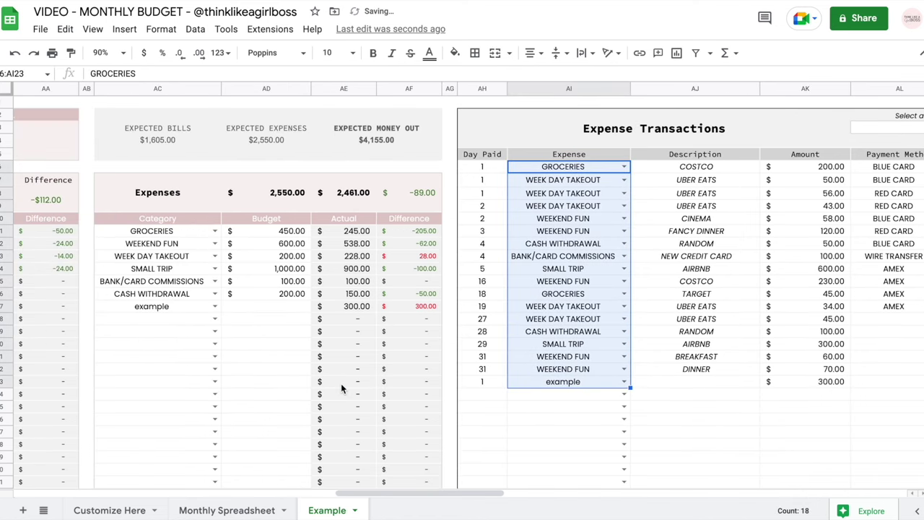
left_click(567, 382)
key("Delete")
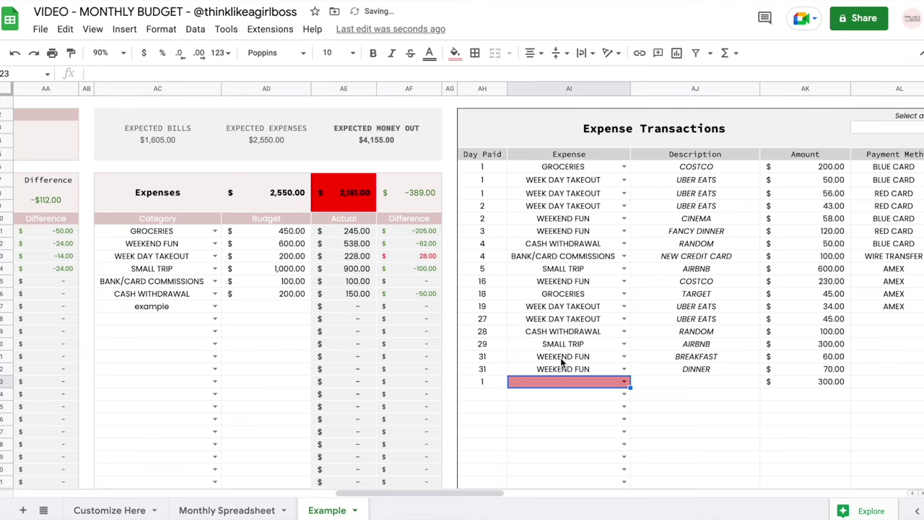
left_click(495, 384)
left_click(794, 378, "shift")
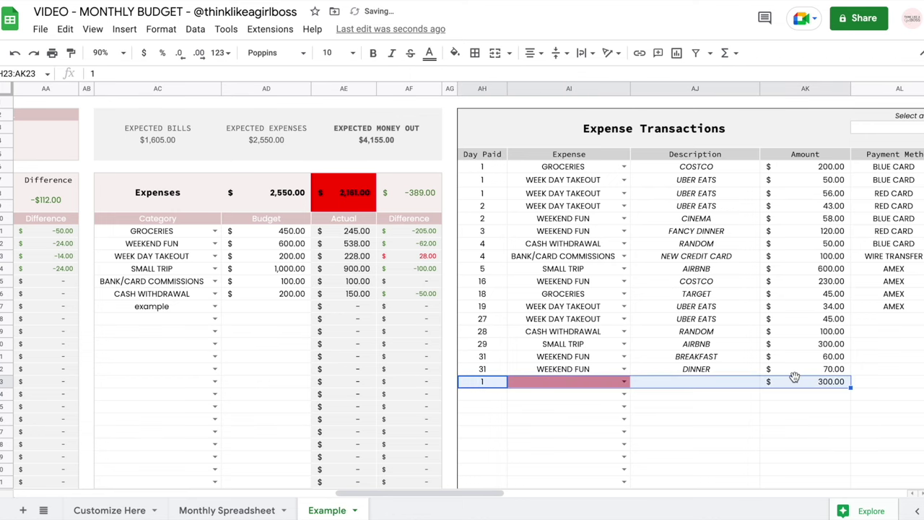
- Compare the Actual amounts and total in the Expenses table with the Expense Transactions total
scroll(794, 375, "right", 3)
scroll(794, 375, "left", 3)
left_click_drag(196, 233, 359, 287)
left_click_drag(346, 236, 347, 354)
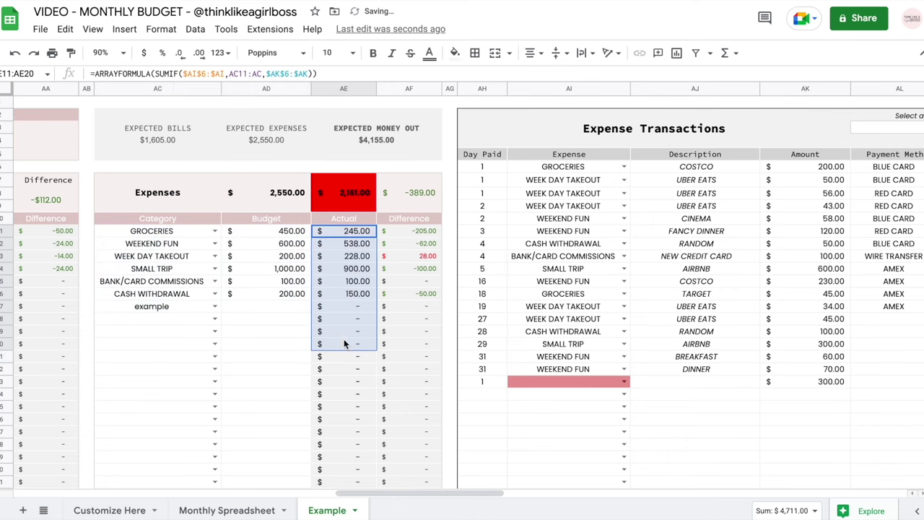
left_click(345, 200)
scroll(398, 183, "right", 5)
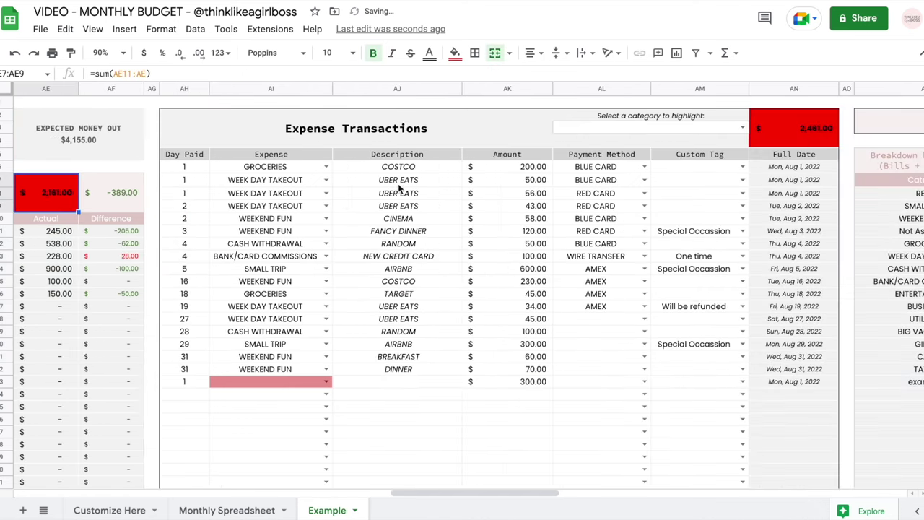
left_click(820, 128)
- Set the uncategorized last transaction's Expense to example
scroll(505, 260, "left", 5)
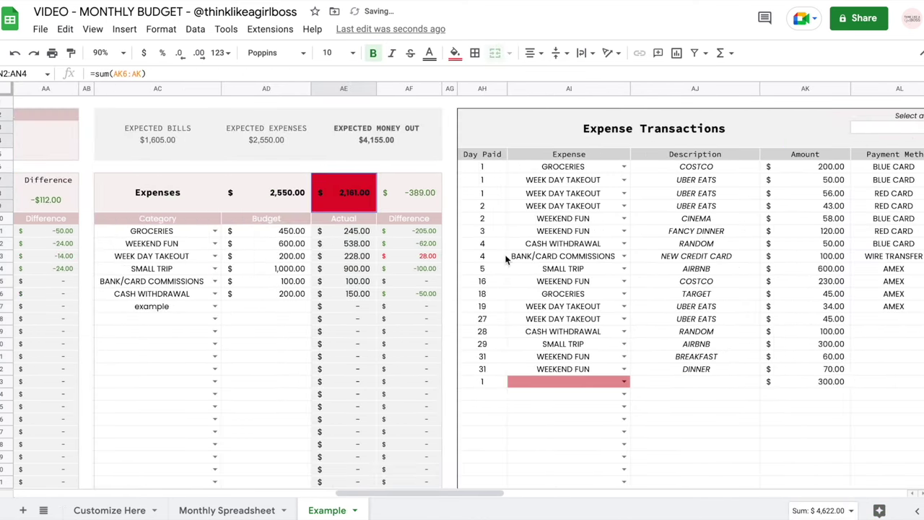
left_click(624, 381)
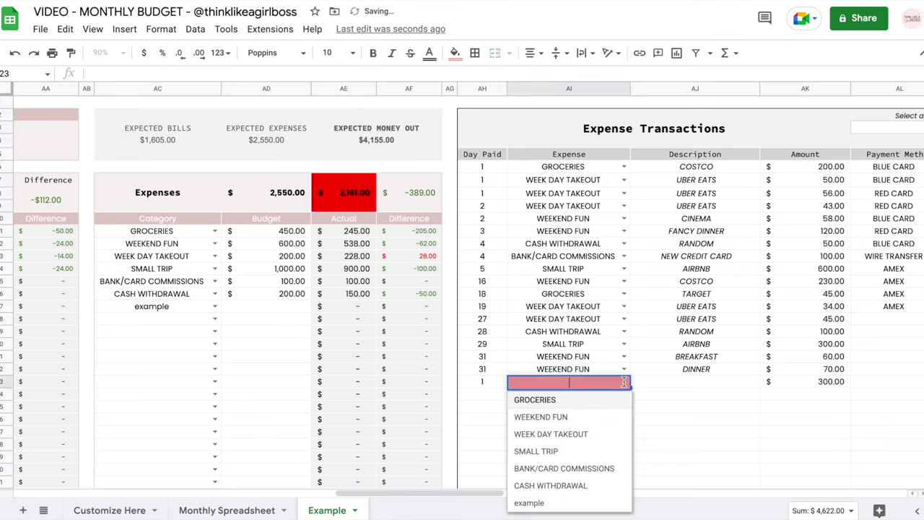
left_click(539, 503)
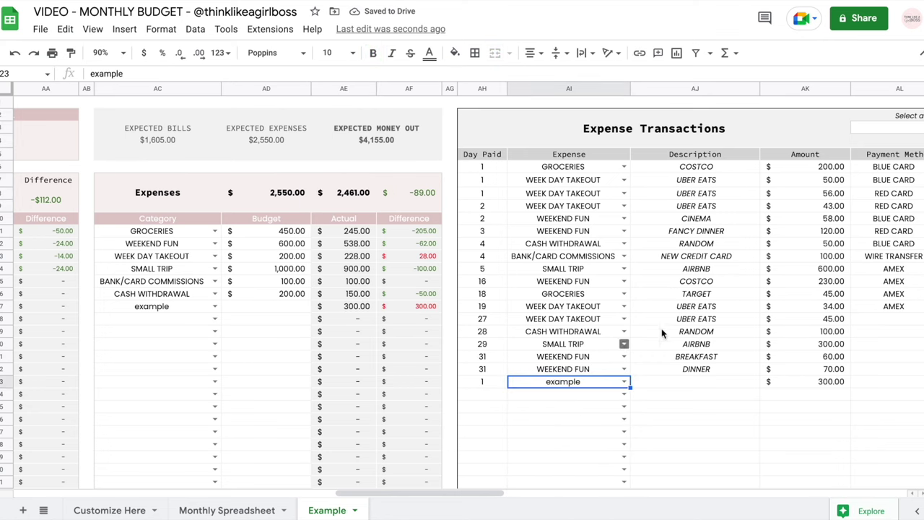
- Turn on the "I'm budgeting" highlight at the sheet's start and examine the Savings table's Account and Goal columns
scroll(585, 483, "left", 5)
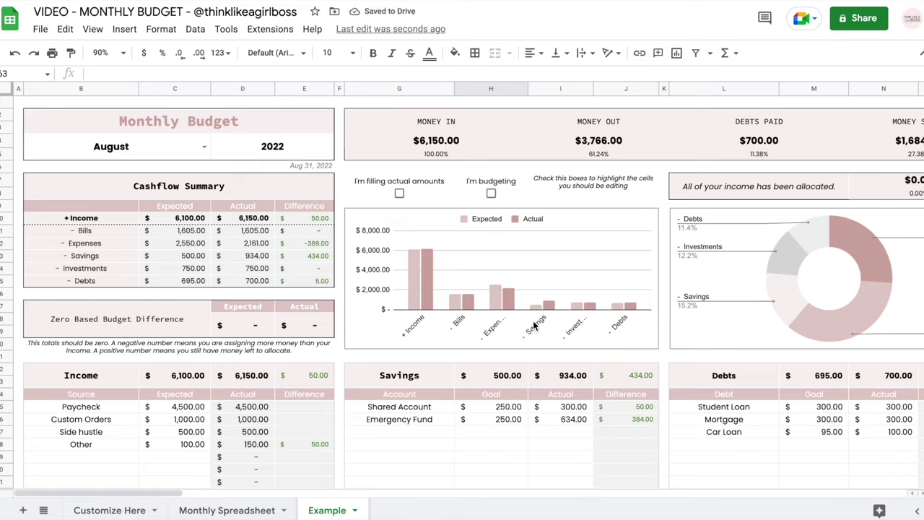
left_click(491, 192)
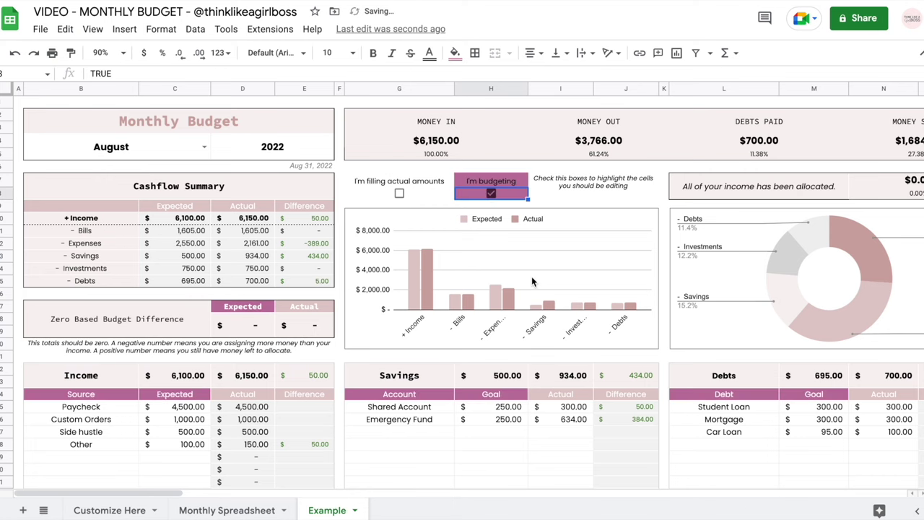
scroll(532, 282, "down", 3)
scroll(481, 307, "up", 1)
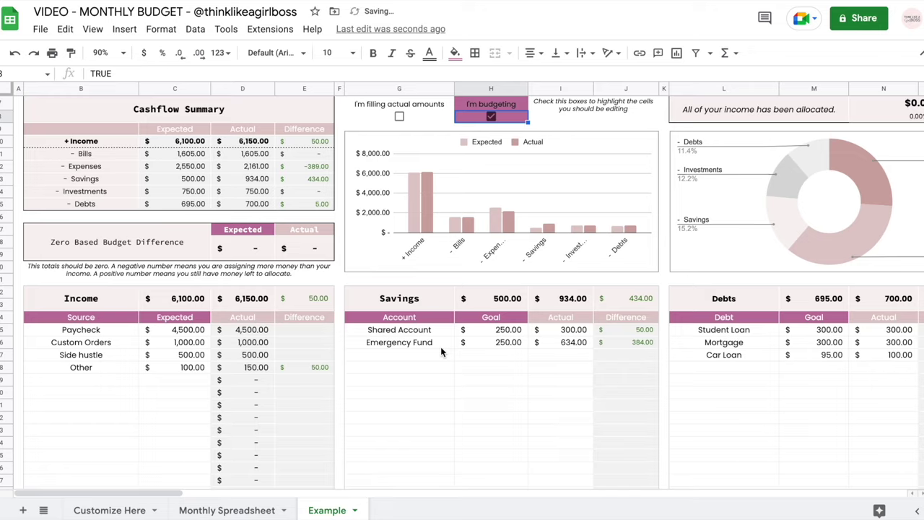
scroll(448, 325, "down", 2)
left_click_drag(558, 266, 554, 358)
left_click_drag(413, 253, 504, 266)
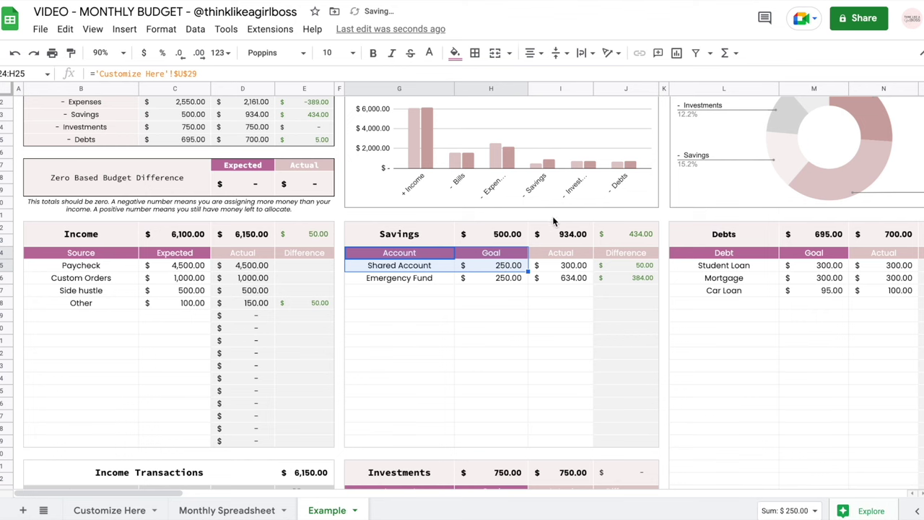
- Review the Debts goals and the other highlighted budgeting columns, and turn off the "I'm budgeting" highlight
left_click_drag(816, 266, 816, 278)
scroll(356, 331, "down", 4)
scroll(355, 332, "up", 9)
scroll(448, 289, "right", 6)
scroll(540, 202, "left", 6)
left_click(489, 191)
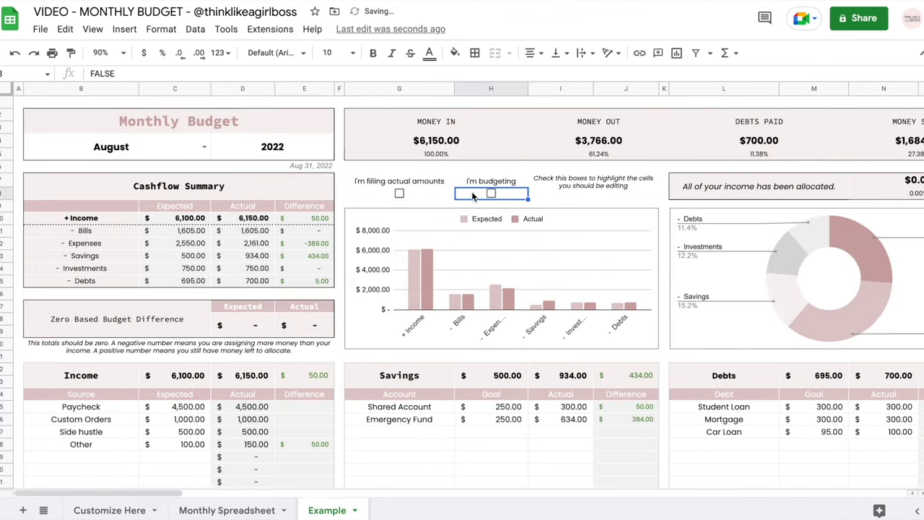
- Turn on the "I'm filling actual amounts" highlight, look across the sheet's marked columns, and turn it off again
left_click(399, 194)
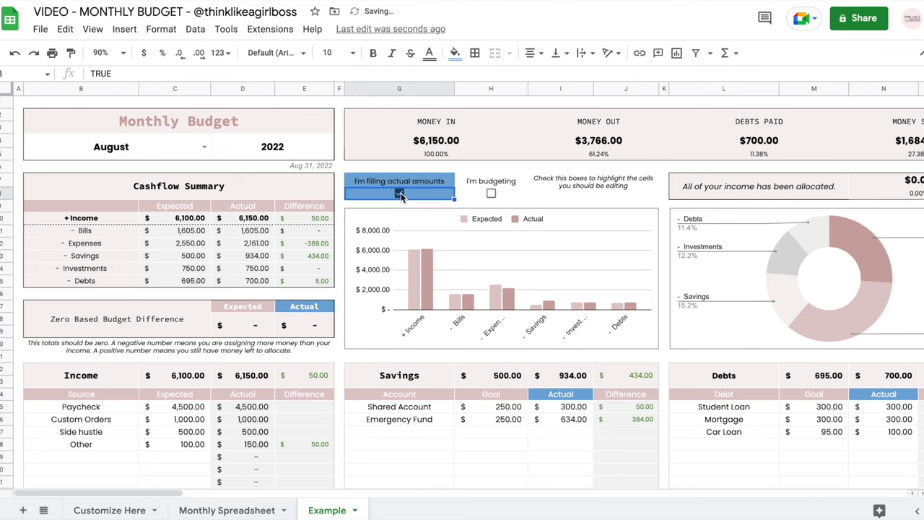
scroll(557, 325, "right", 15)
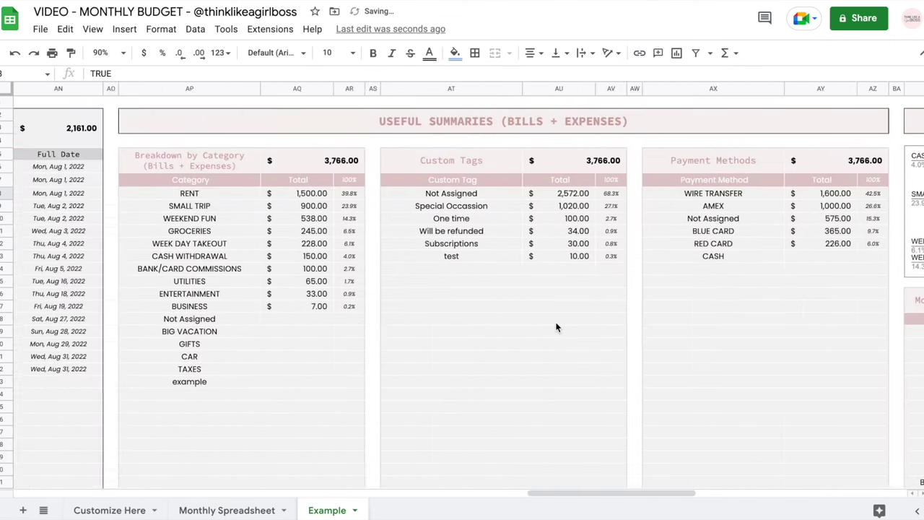
scroll(557, 328, "left", 15)
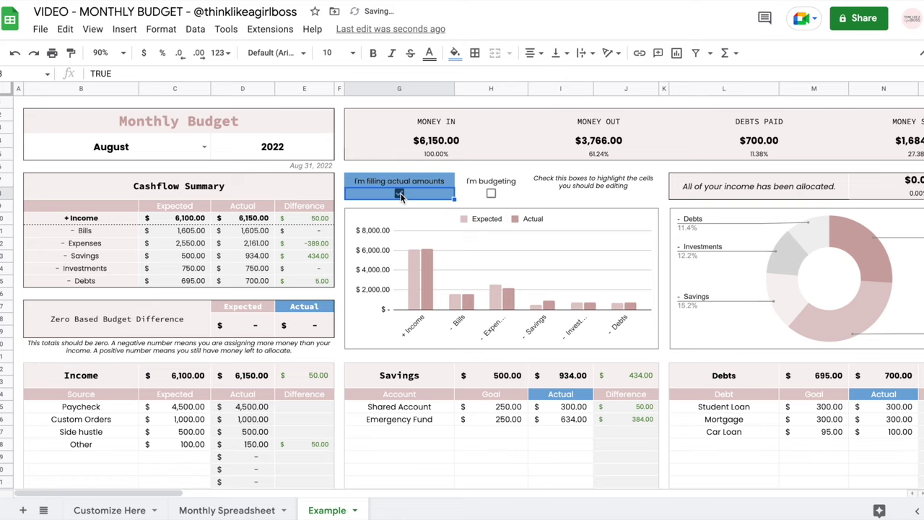
left_click(399, 194)
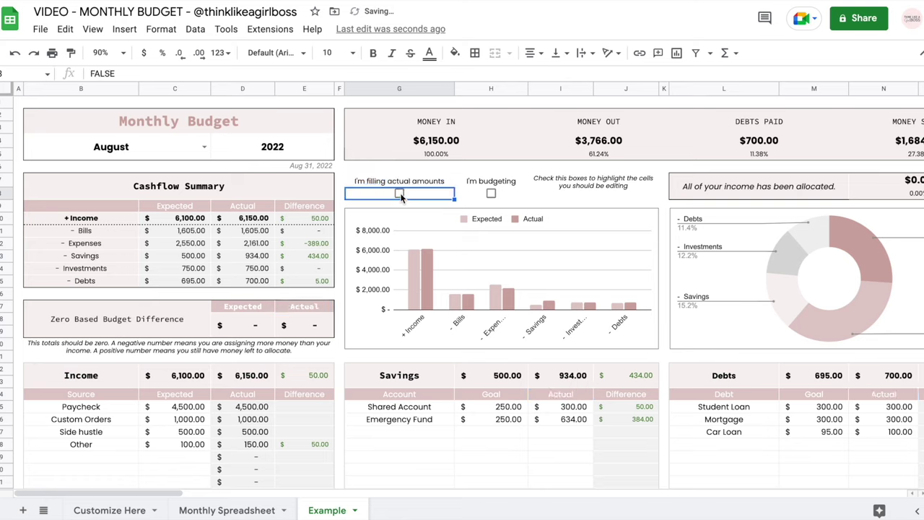
- Turn on the "I'm filling actual amounts" highlight, review its conditional format rule and fill color choices, and turn it off again
left_click(400, 193)
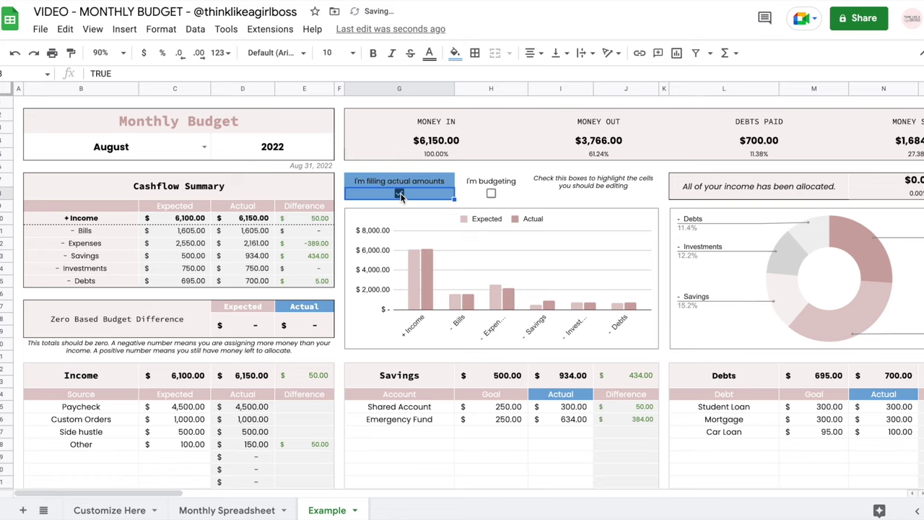
left_click(159, 29)
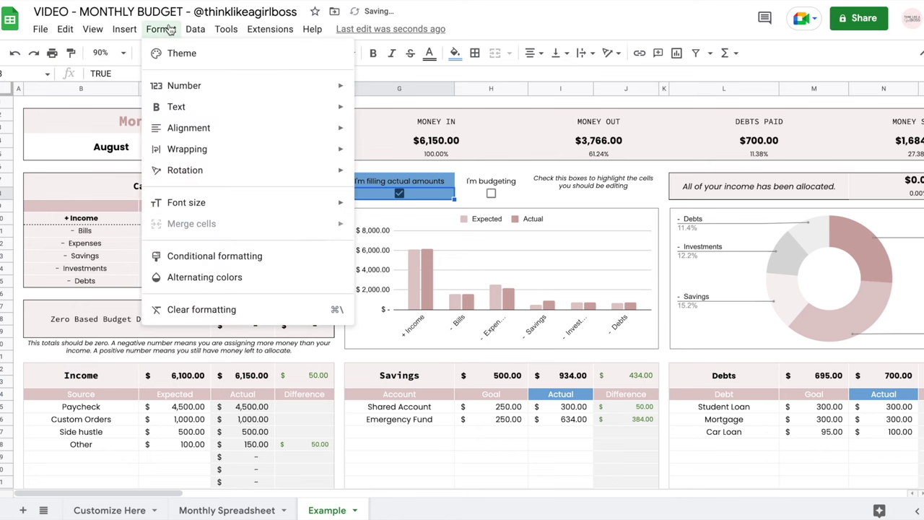
left_click(209, 256)
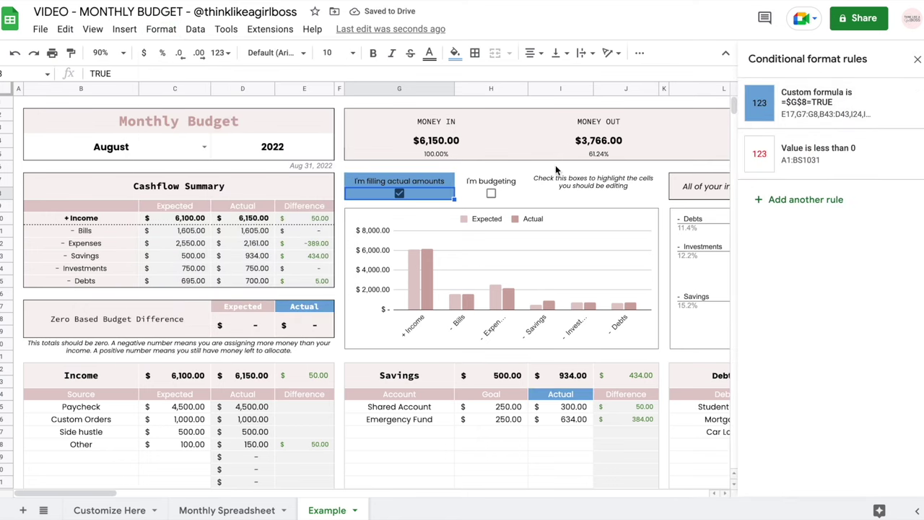
left_click(837, 103)
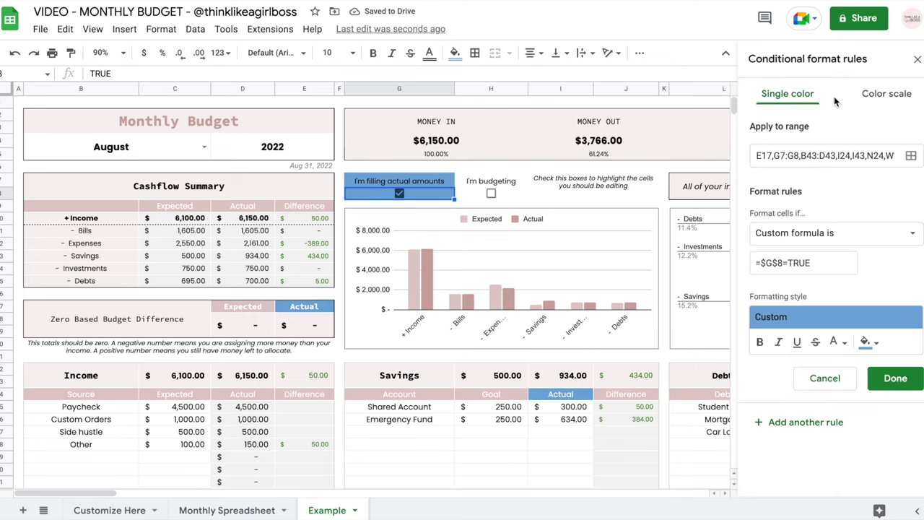
left_click(875, 344)
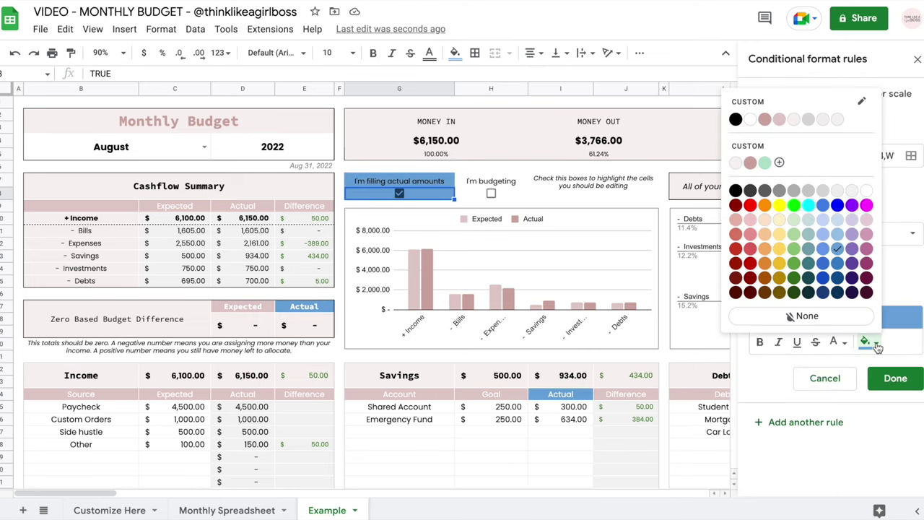
left_click(904, 384)
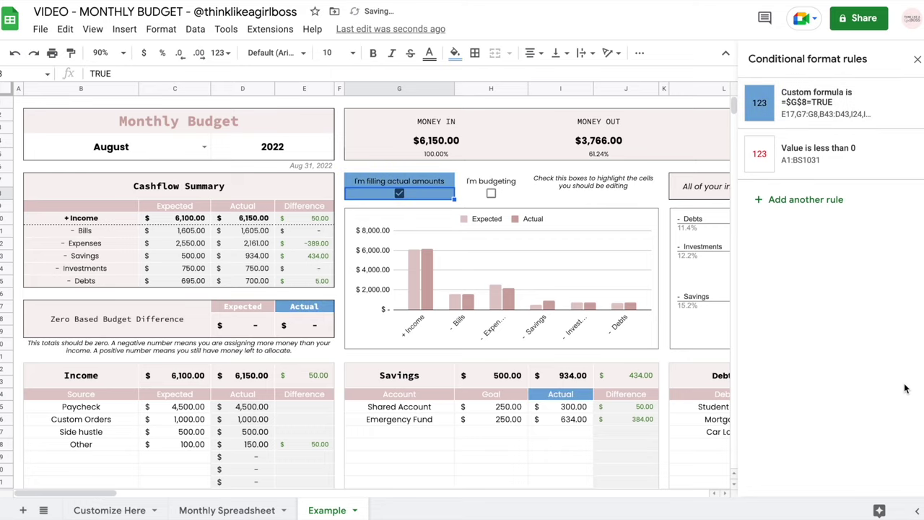
left_click(400, 193)
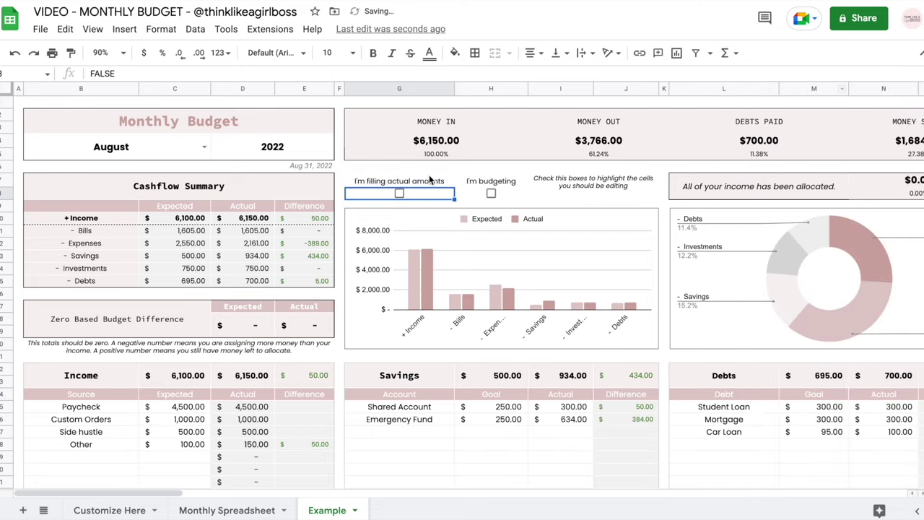
- Turn on the "I'm budgeting" highlight and change the fill color of its =$H$8=TRUE conditional format rule to dark purple
left_click(490, 193)
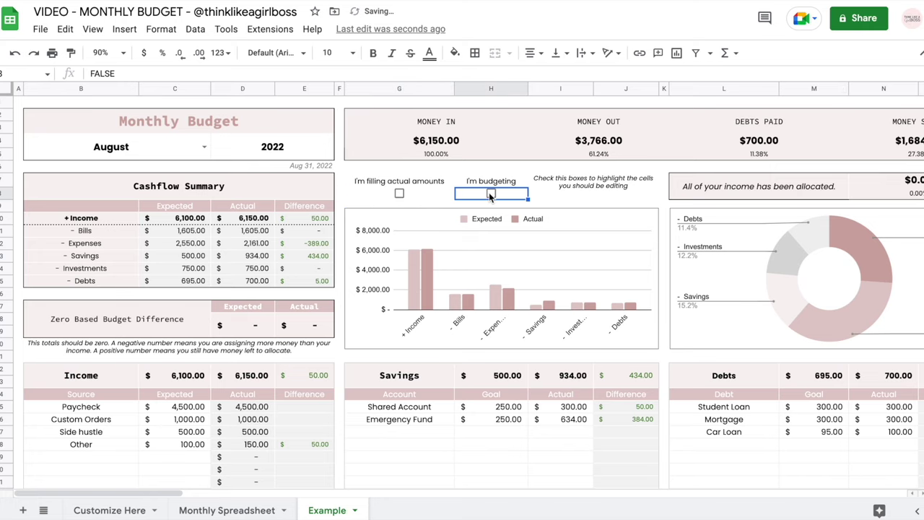
left_click(157, 32)
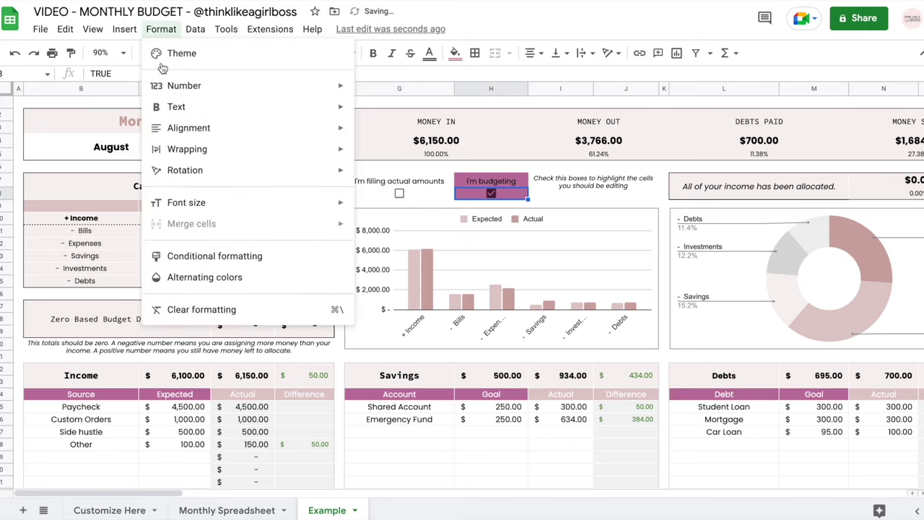
left_click(196, 261)
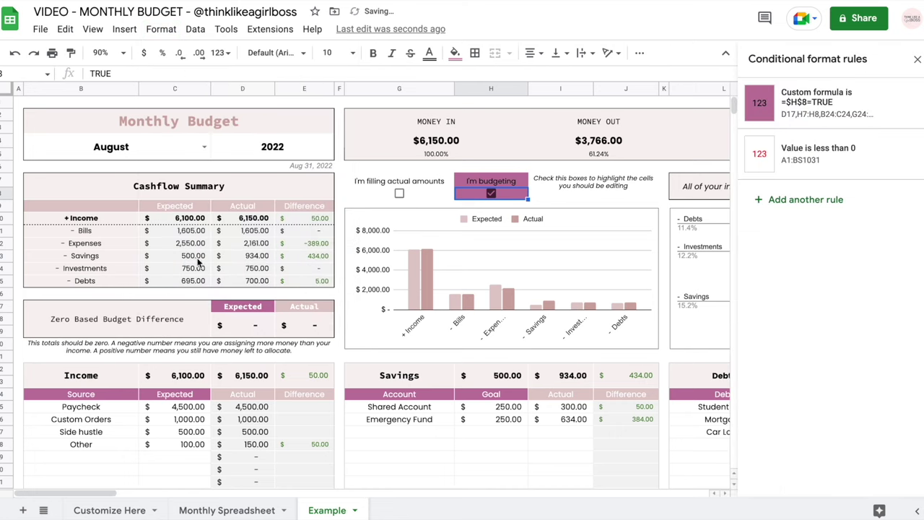
left_click(760, 107)
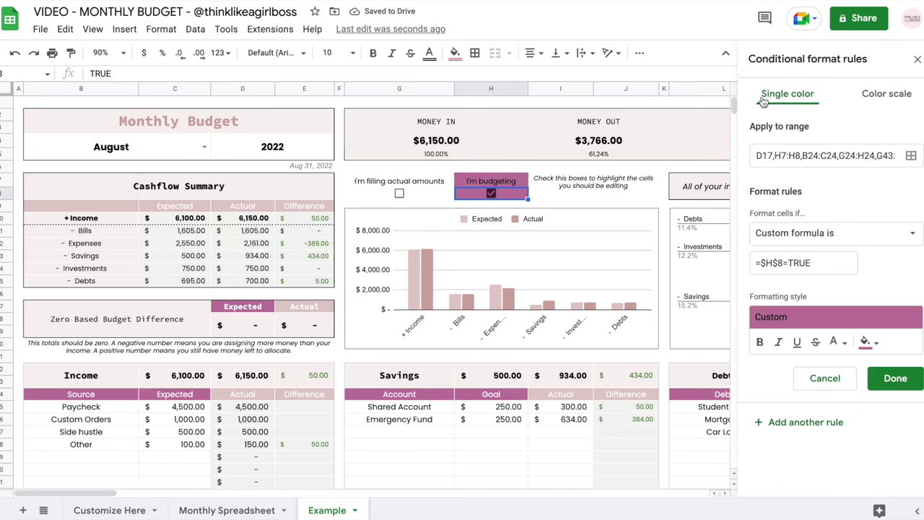
left_click(875, 343)
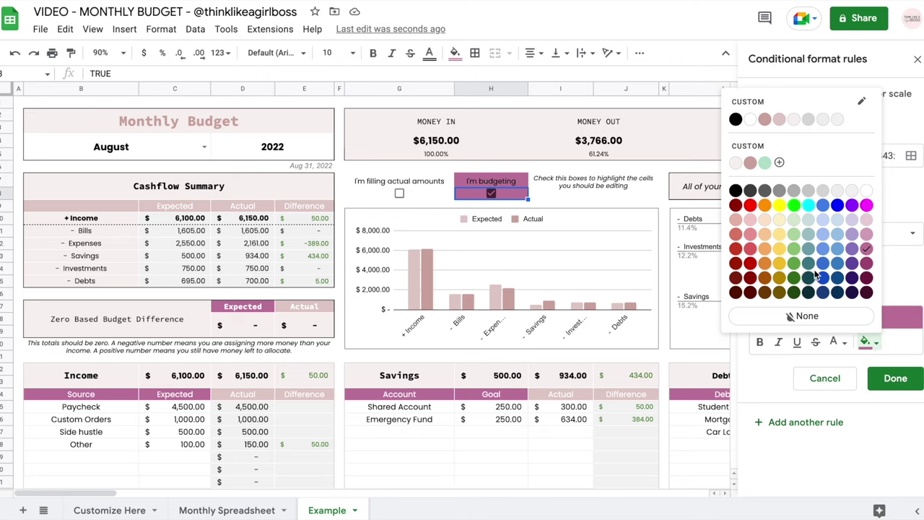
left_click(852, 262)
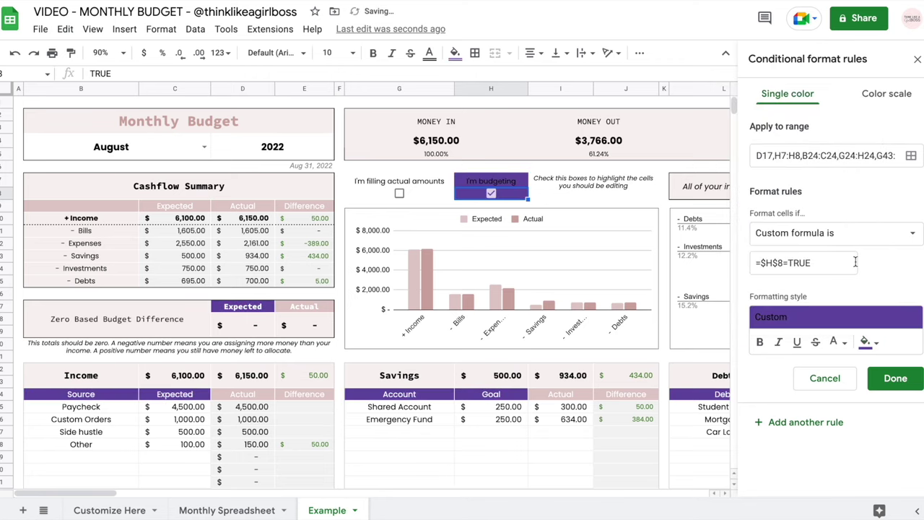
left_click(893, 385)
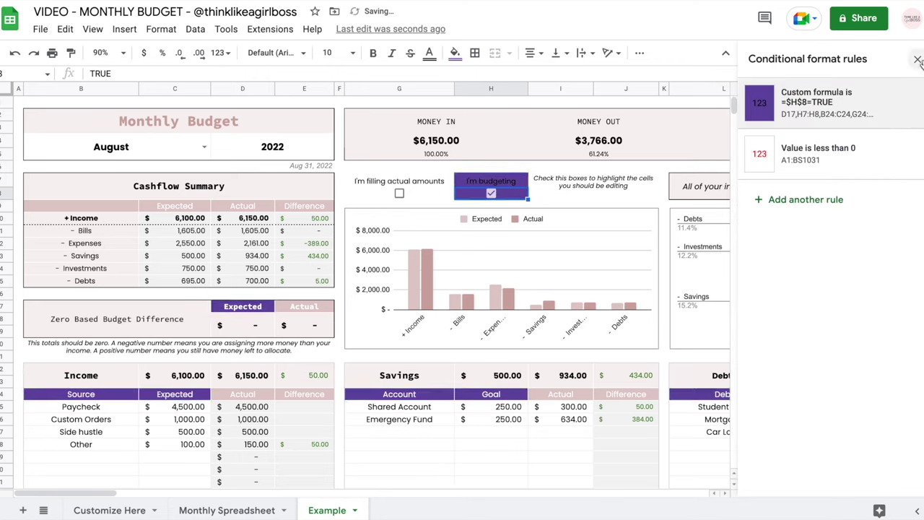
- Close the conditional format rules and turn off the "I'm budgeting" highlight
left_click(918, 58)
left_click(491, 193)
scroll(491, 195, "right", 10)
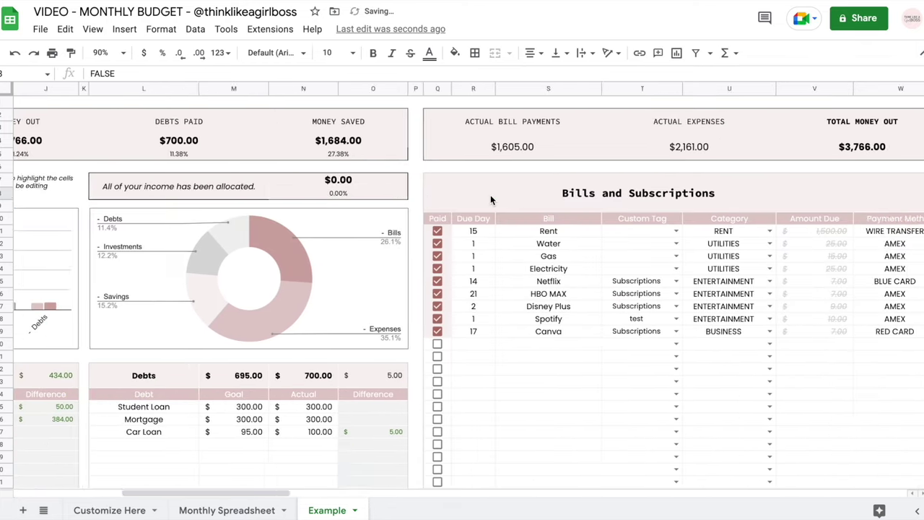
scroll(490, 195, "left", 10)
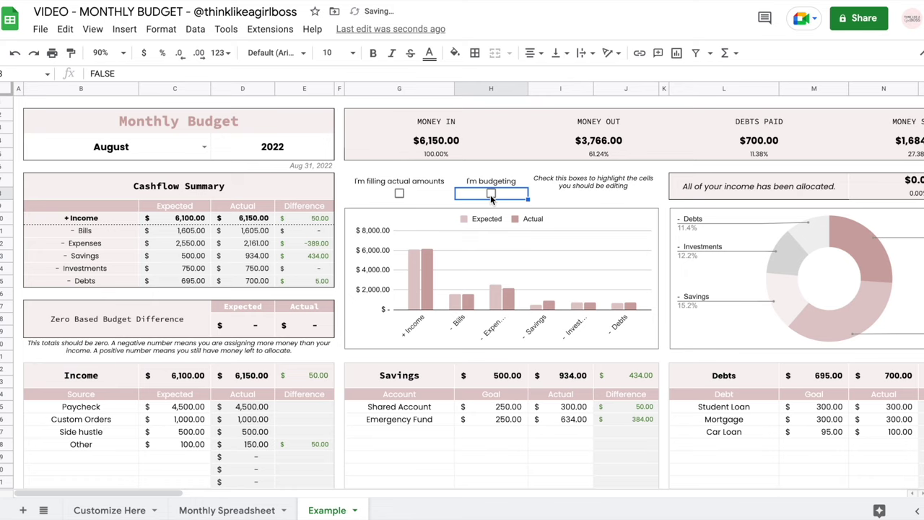
- Examine the Cashflow Summary's Expected and Actual income and its Difference column
left_click_drag(248, 195, 251, 284)
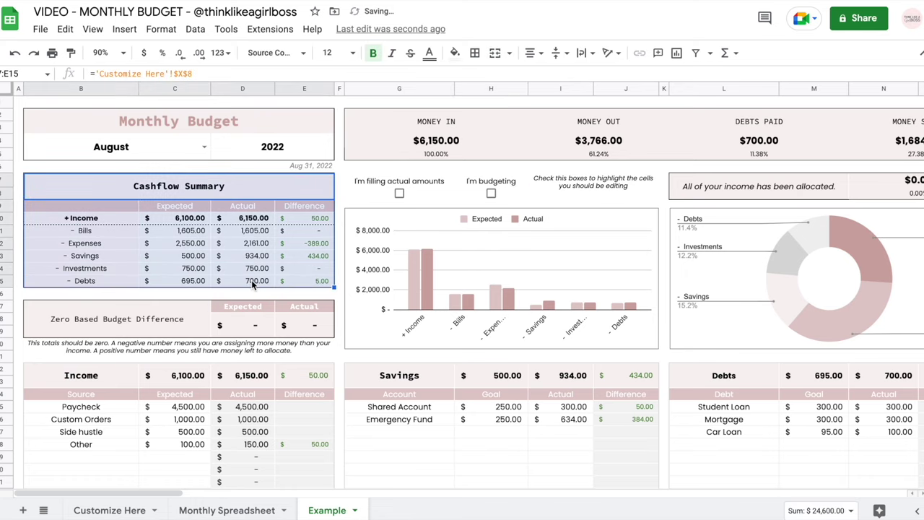
left_click(340, 291)
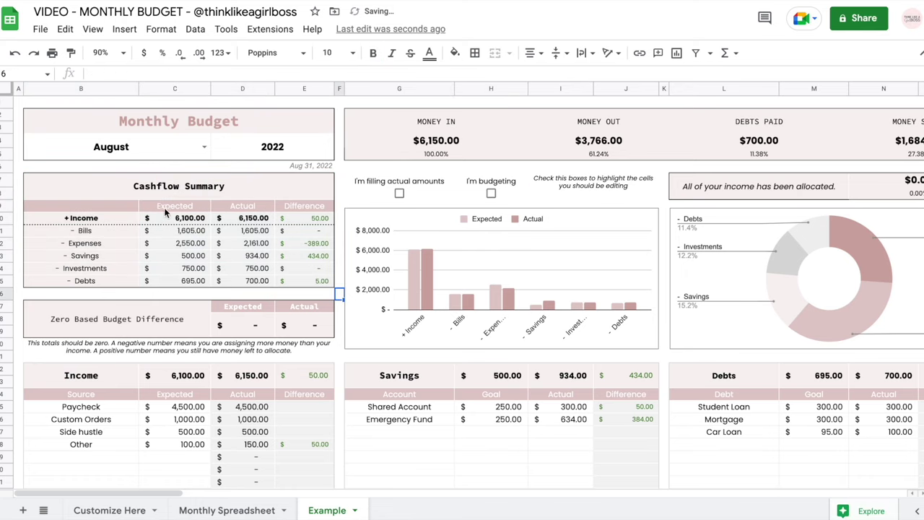
left_click_drag(101, 220, 246, 223)
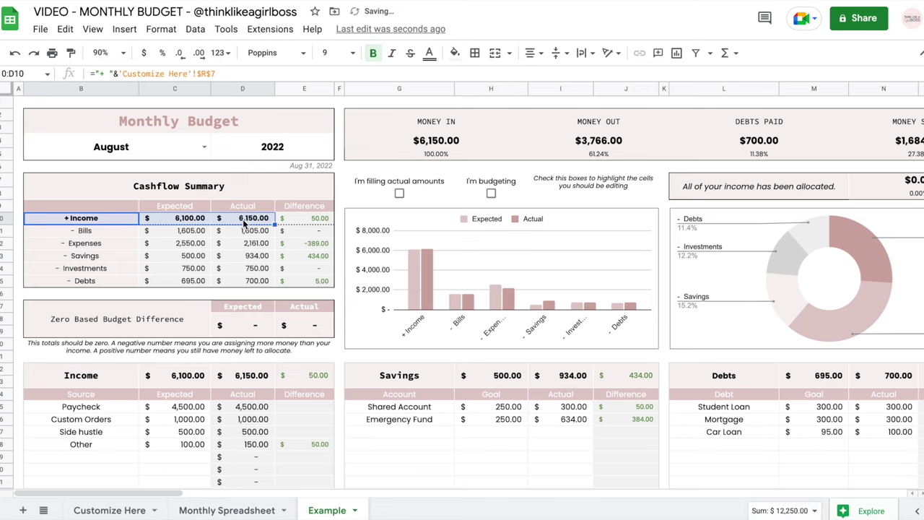
left_click(195, 221)
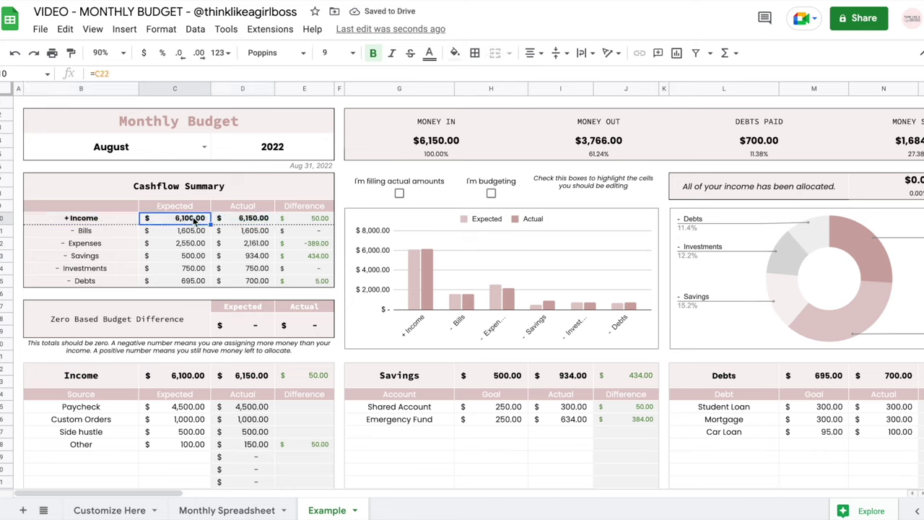
left_click(239, 222)
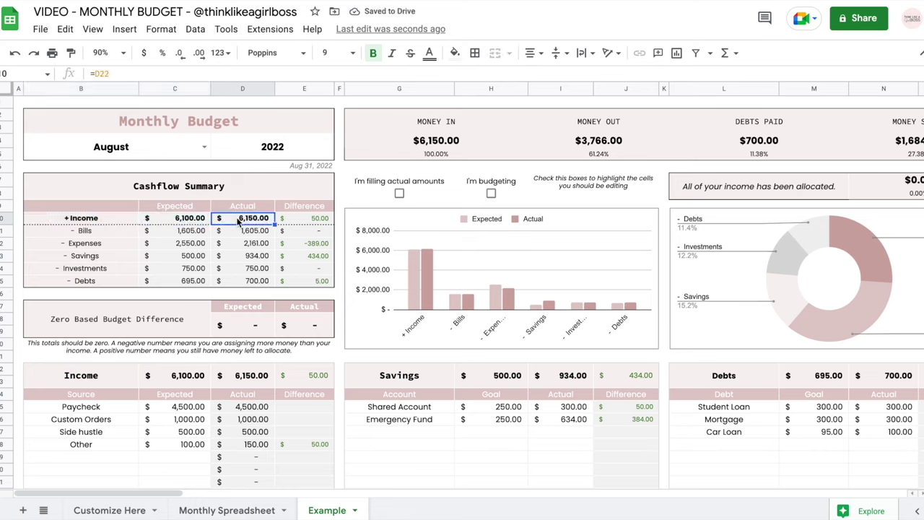
left_click_drag(318, 221, 315, 285)
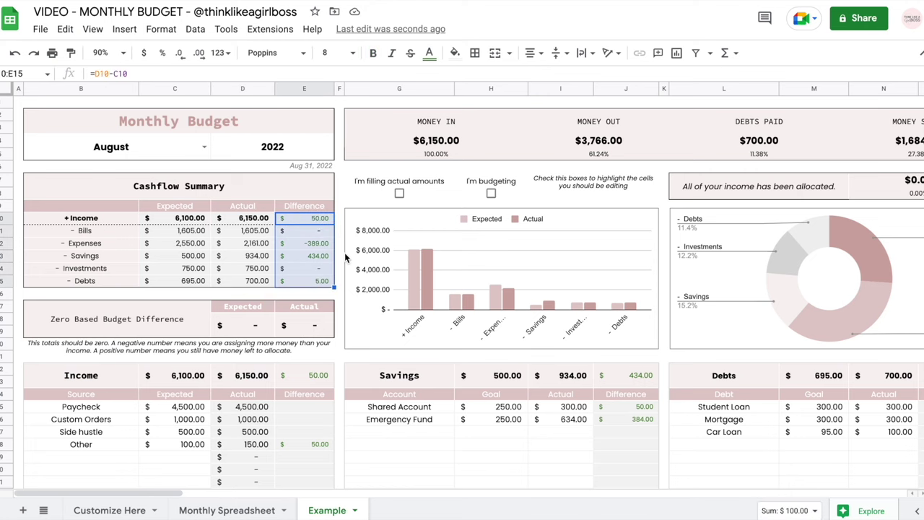
left_click(304, 280)
- Examine the Zero Based Budget Difference and compare the income amounts with the Bills, Expenses, Savings, Investments and Debts rows
scroll(147, 285, "down", 2)
left_click_drag(115, 268, 293, 271)
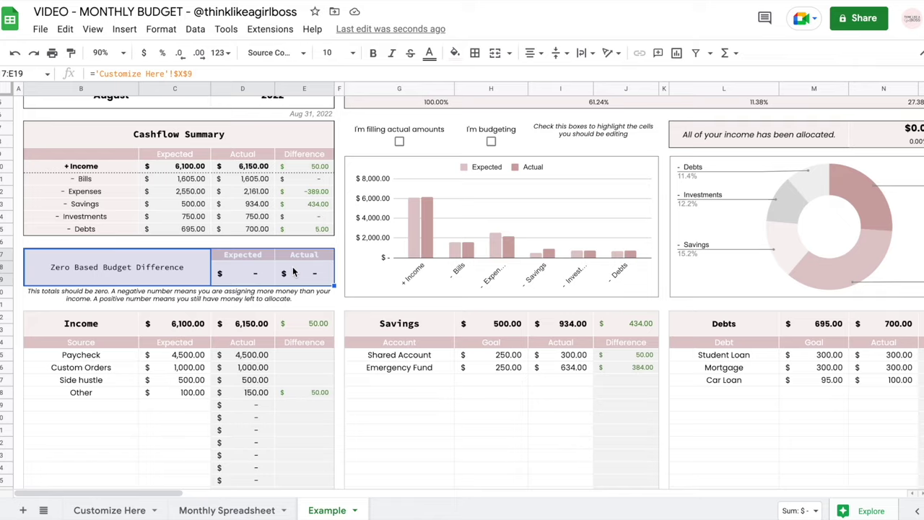
scroll(293, 272, "up", 2)
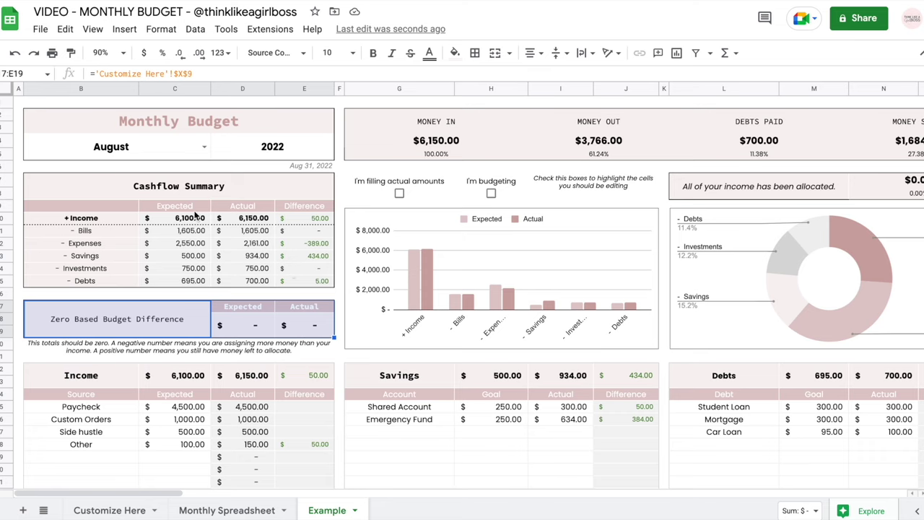
left_click_drag(181, 218, 267, 224)
left_click_drag(103, 232, 96, 282)
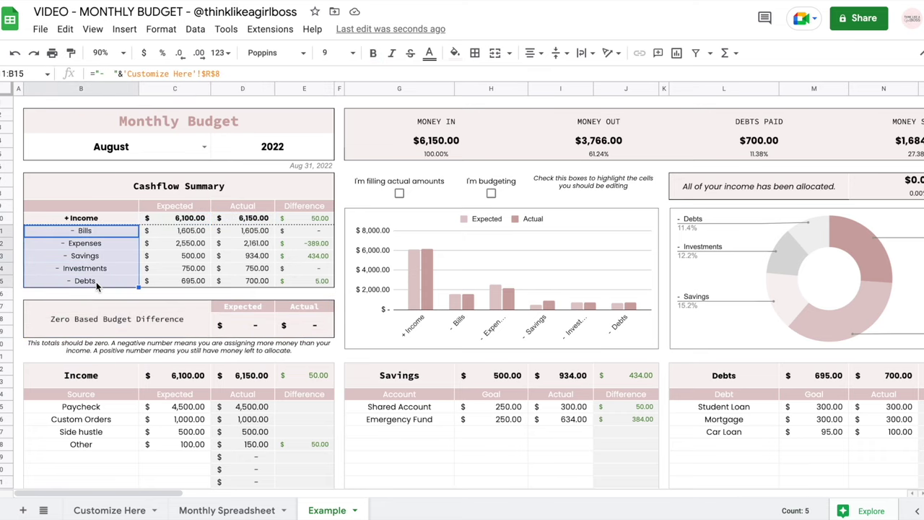
- Clear the Emergency Fund's Actual savings amount and check the Zero Based Budget Difference and the income allocation banner
scroll(611, 298, "down", 2)
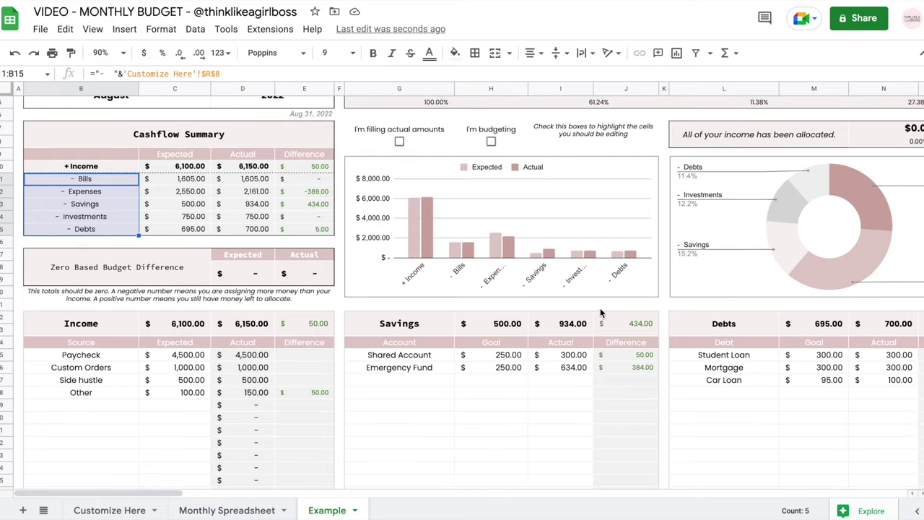
left_click(560, 368)
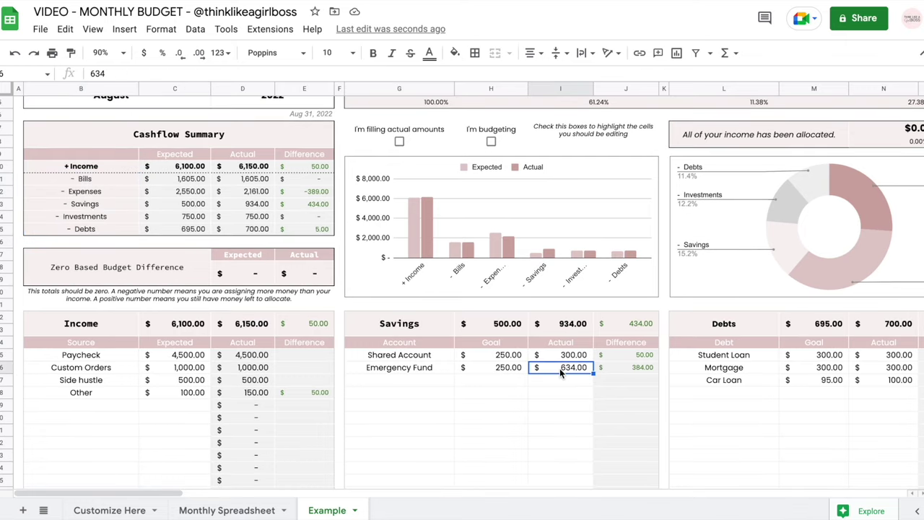
key("Delete")
scroll(311, 330, "up", 2)
left_click(311, 330)
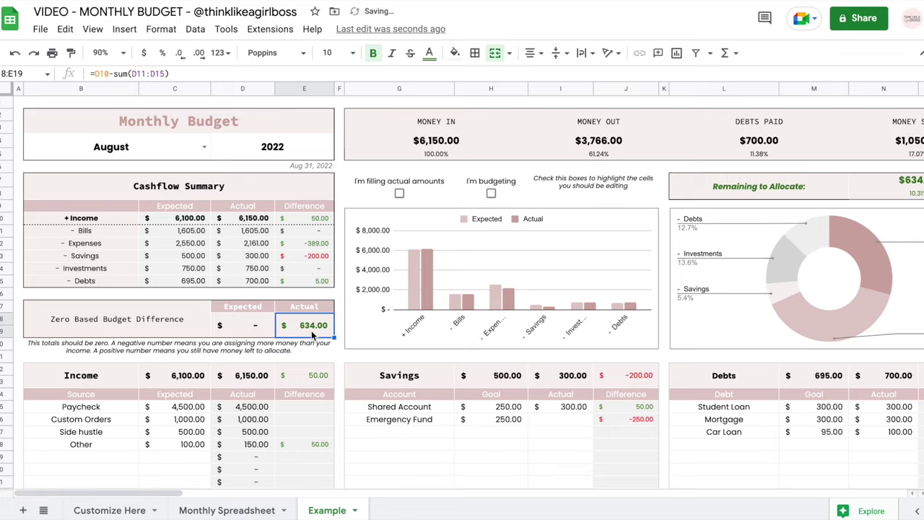
scroll(311, 330, "right", 3)
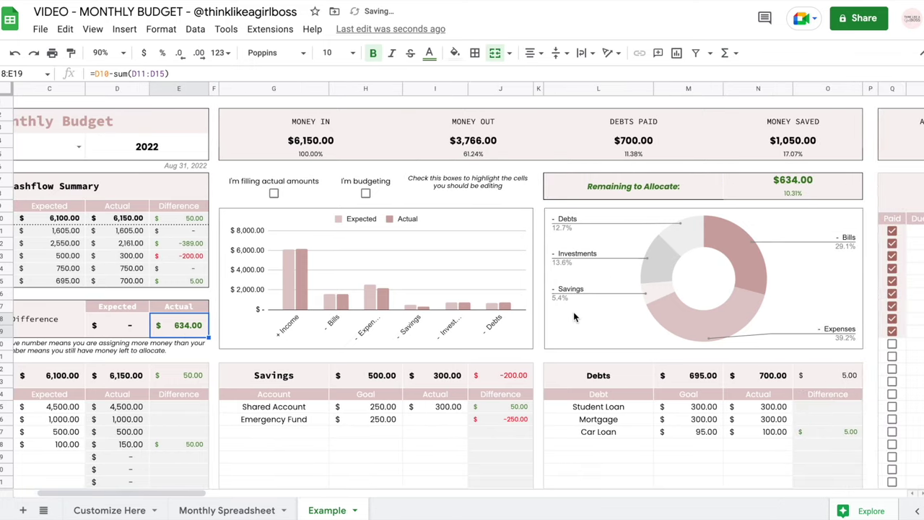
scroll(575, 316, "left", 3)
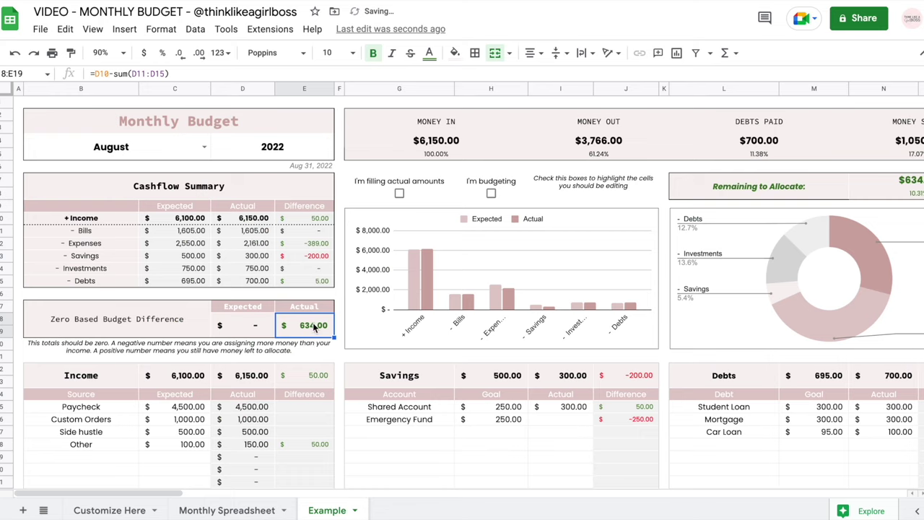
- Set the Emergency Fund's Actual savings amount to 634
left_click(553, 422)
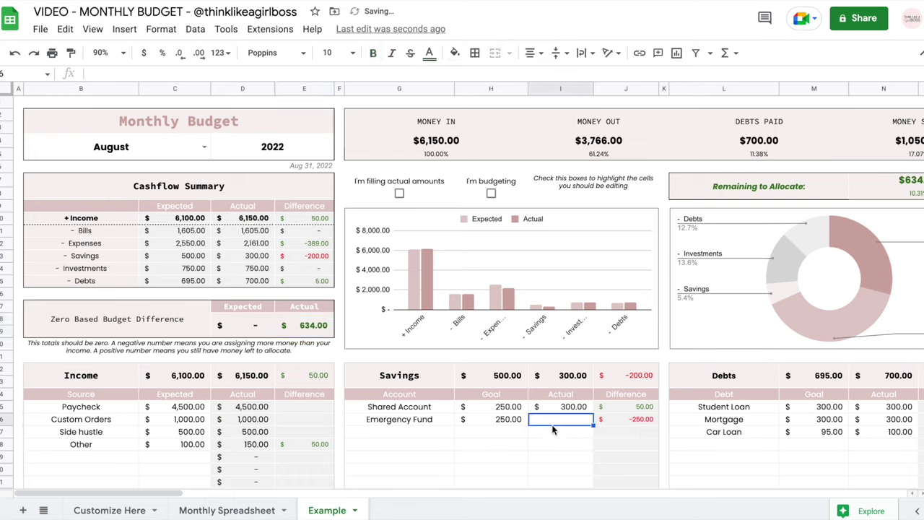
type("634")
key("Return")
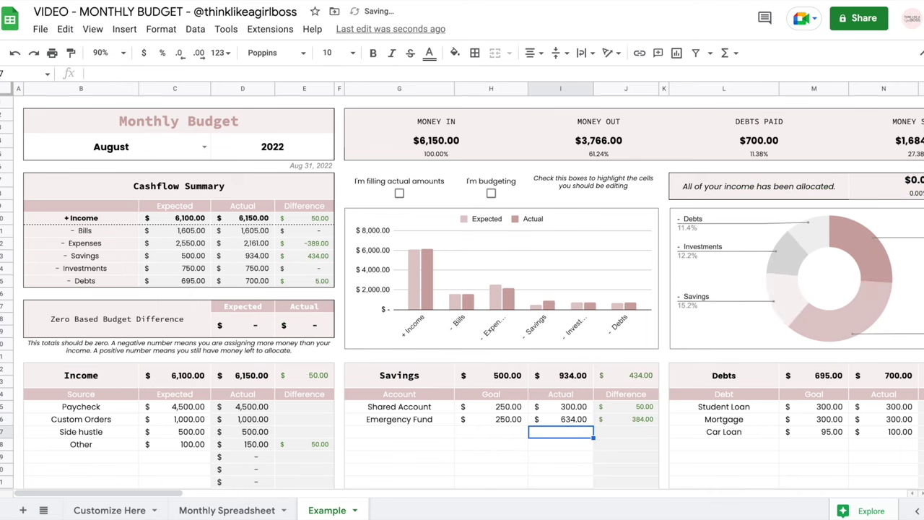
- Check the Zero Based Budget Difference's Actual cell and the Savings table's Actual amounts
left_click(297, 330)
scroll(361, 379, "right", 4)
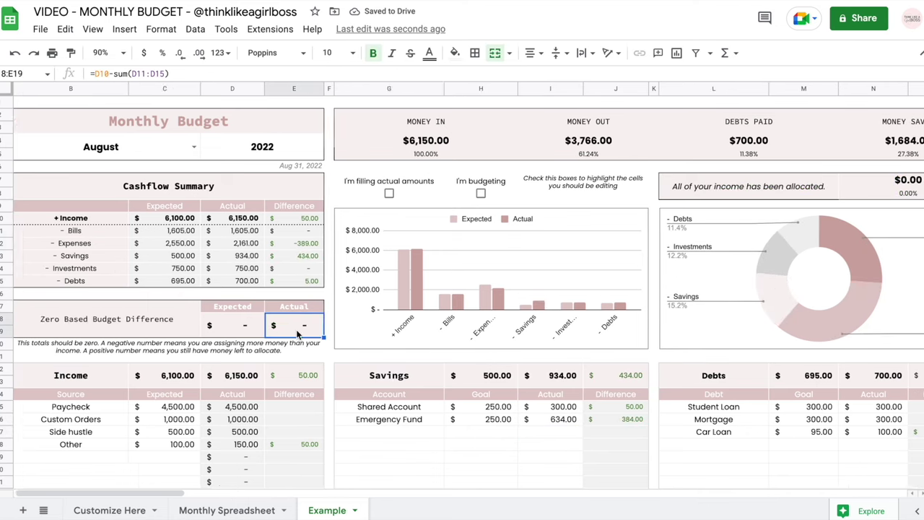
left_click(424, 425)
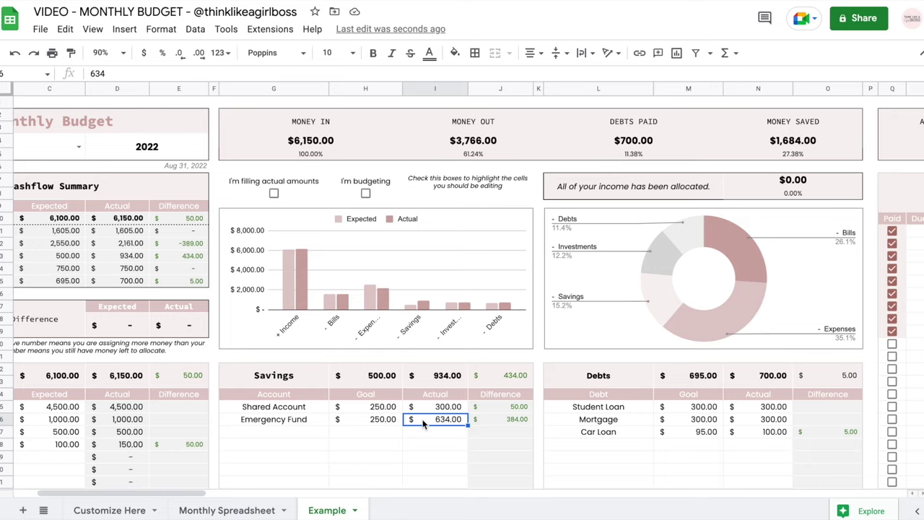
key("Up")
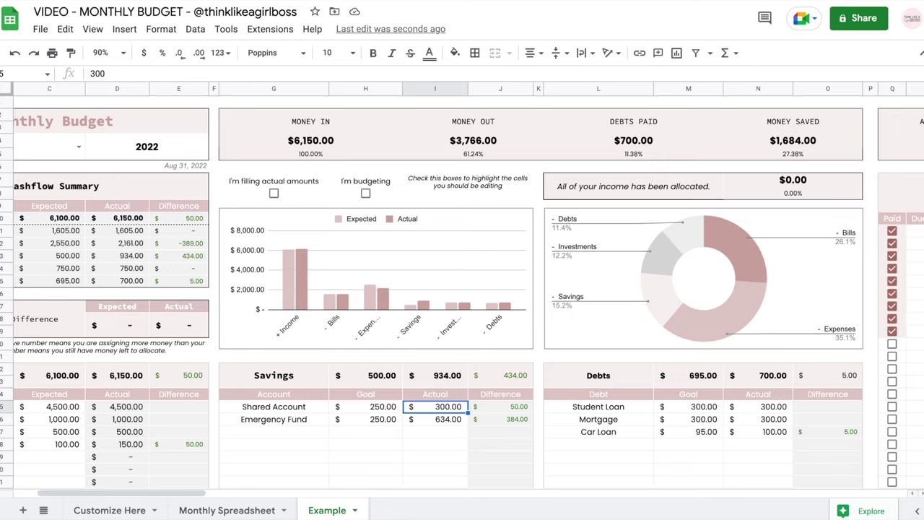
- Try an Actual savings amount of 500 for the Shared Account, check the Zero Based Budget Difference, and undo the change
type("500")
key("Return")
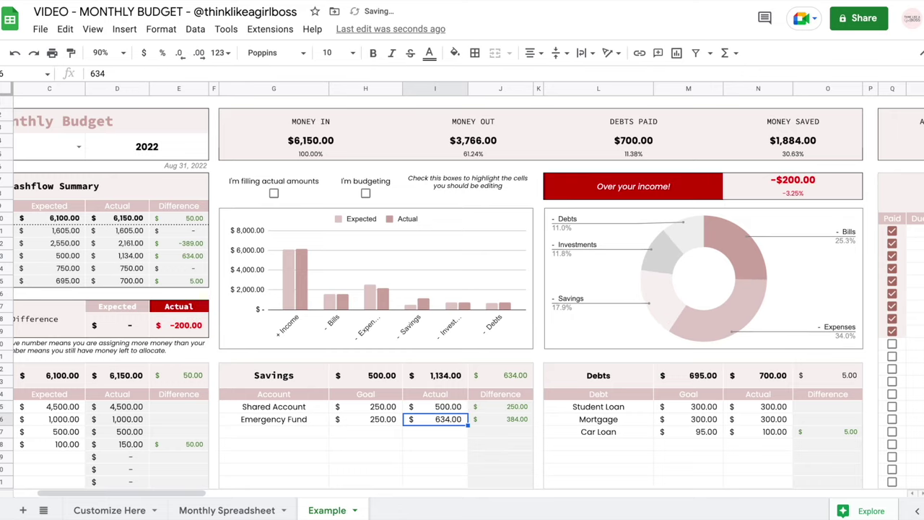
left_click(192, 331)
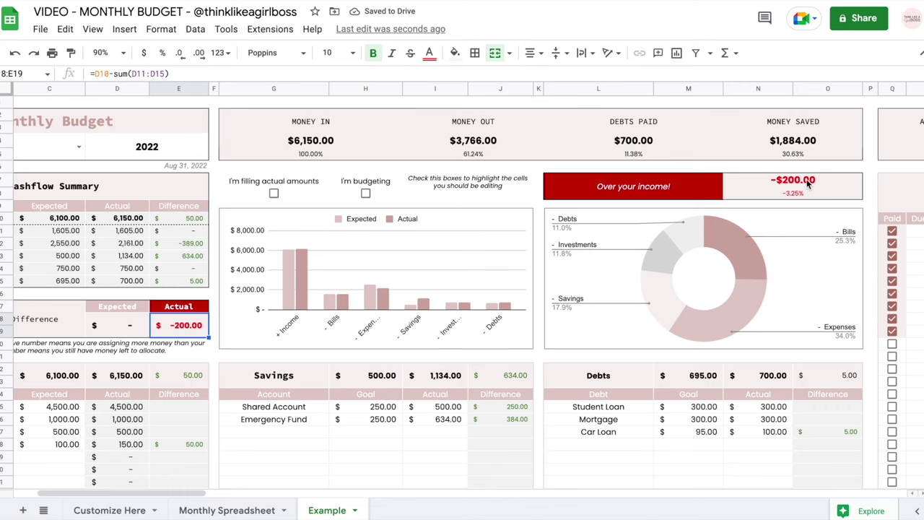
key("ctrl+z")
left_click(235, 328)
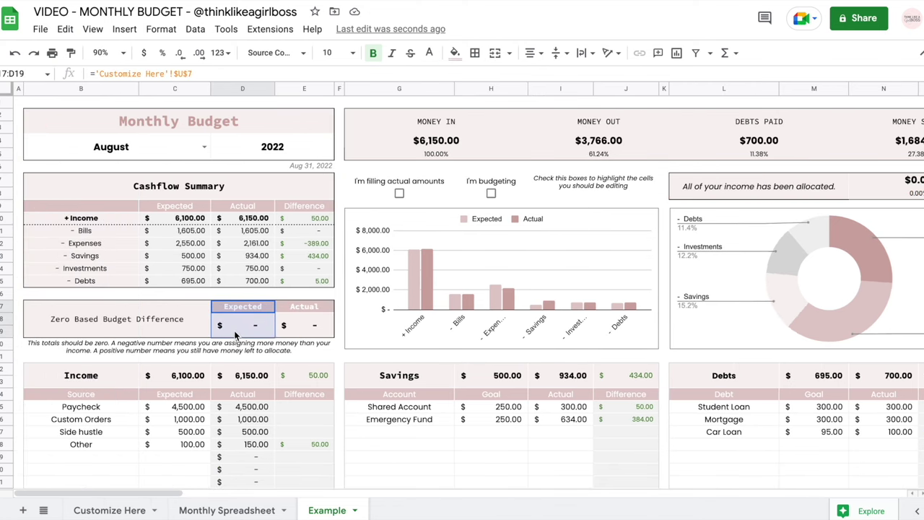
- Clear the Emergency Fund's savings goal and check the Expected cell of the Zero Based Budget Difference
left_click(482, 408)
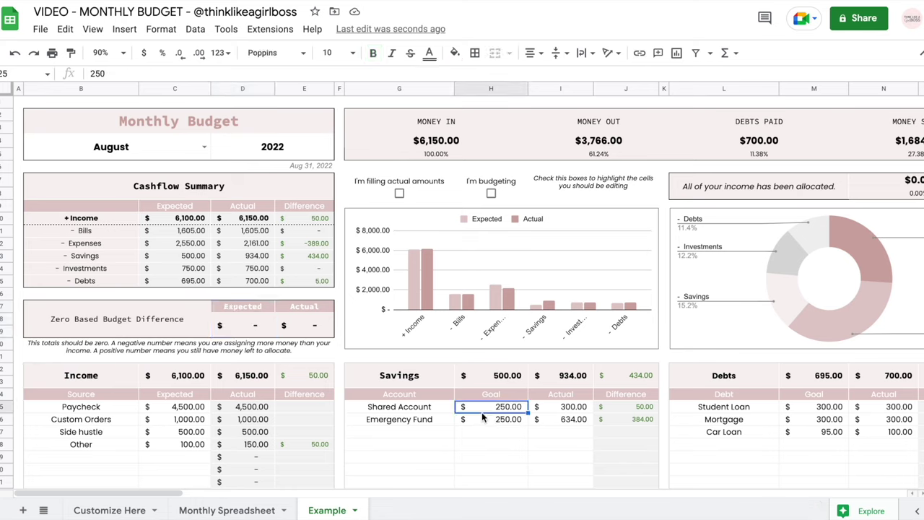
left_click(482, 418)
key("Delete")
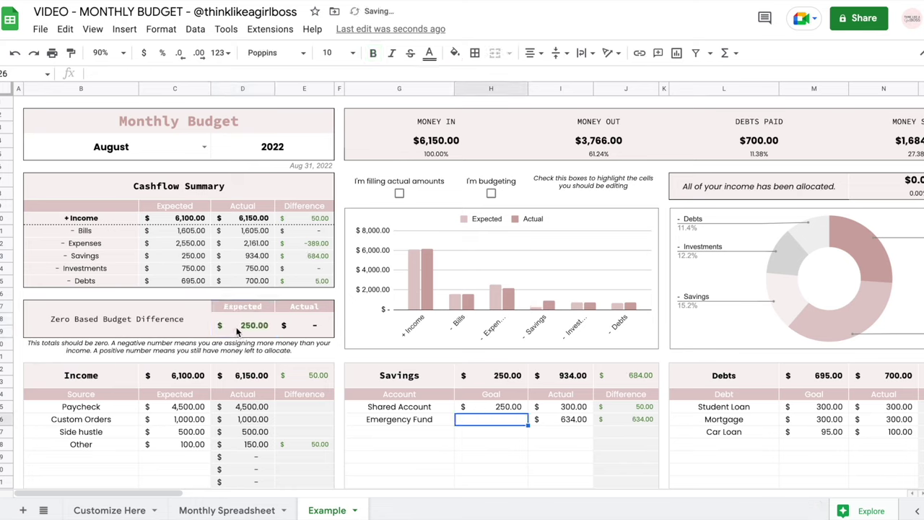
left_click(237, 329)
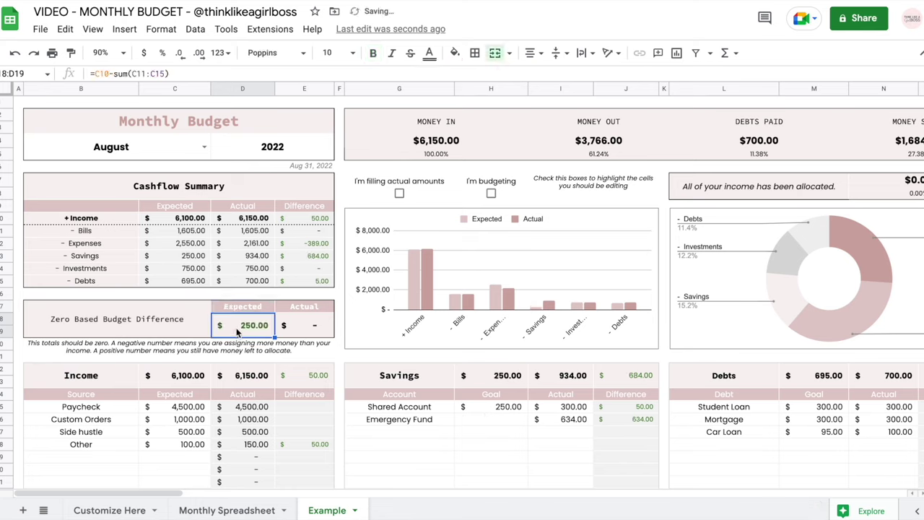
- Undo the clearing of the Emergency Fund's goal and check the Expected difference against the Expected amounts from Bills to Debts
left_click(483, 421)
key("ctrl+z")
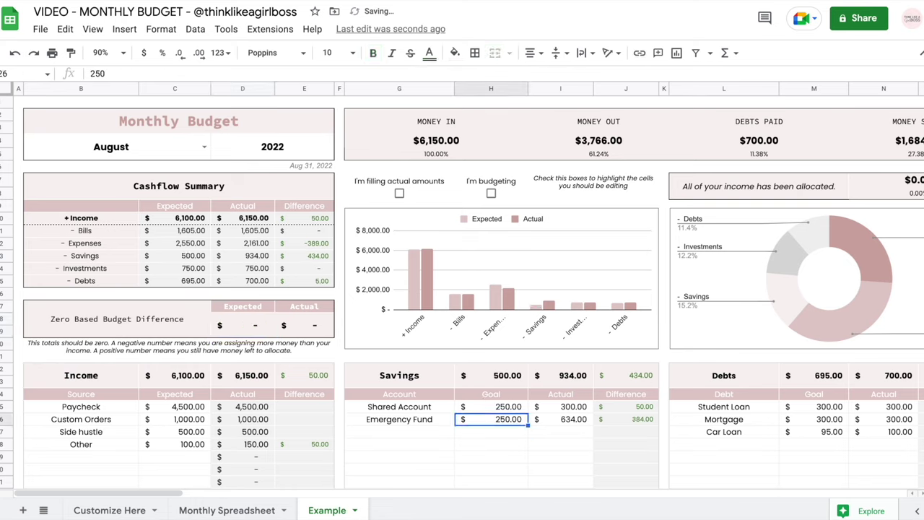
left_click(257, 331)
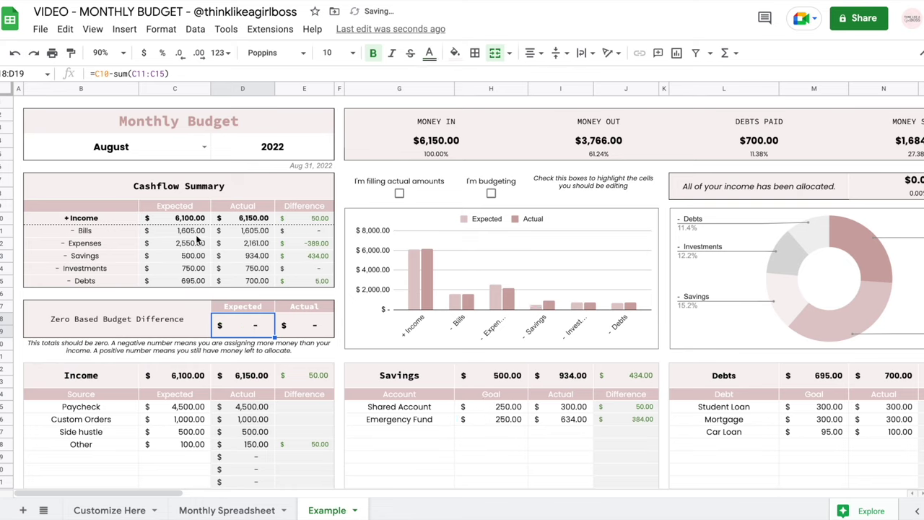
left_click_drag(192, 231, 178, 285)
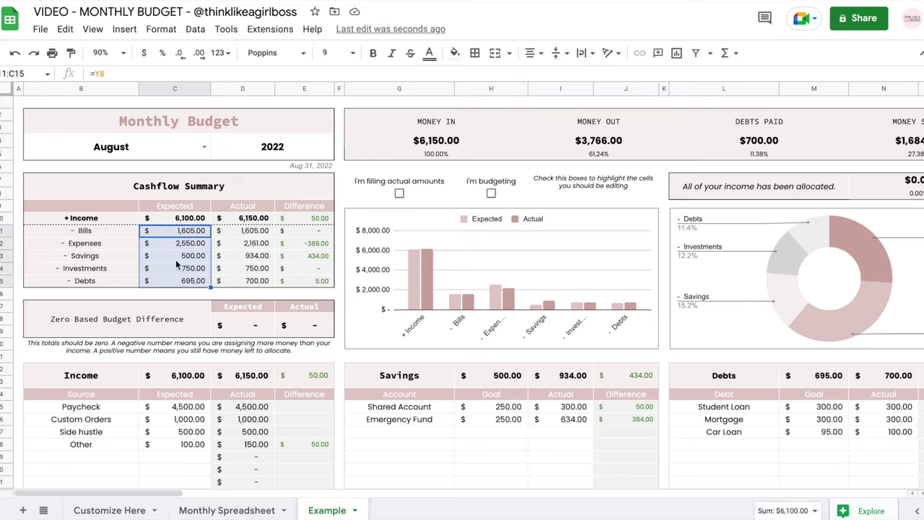
- Set the Emergency Fund's savings goal to 500 and compare the Expected income with the Expected Zero Based Budget Difference
left_click(491, 407)
left_click(484, 419)
type("5")
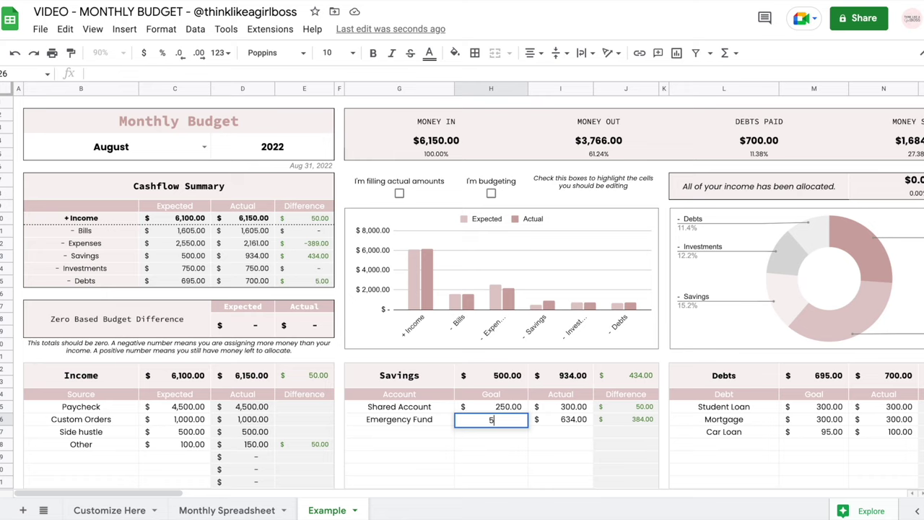
type("00")
key("Return")
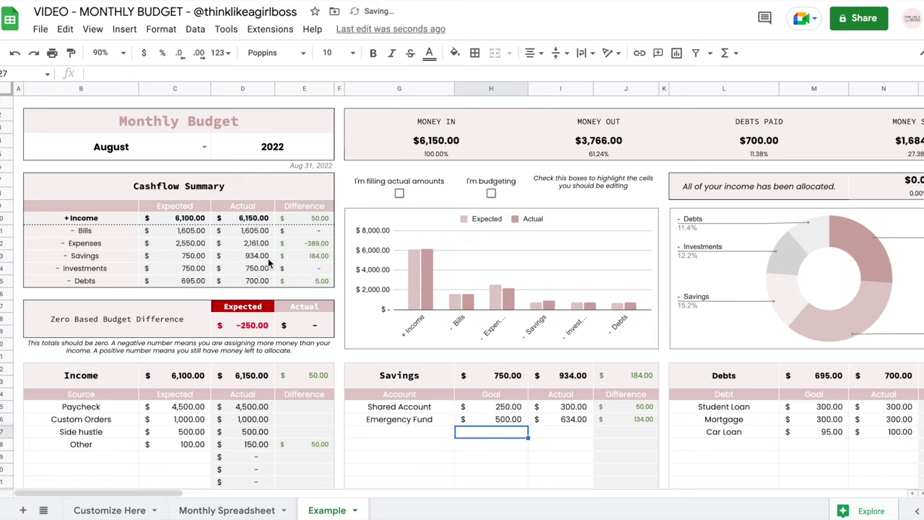
left_click(195, 221)
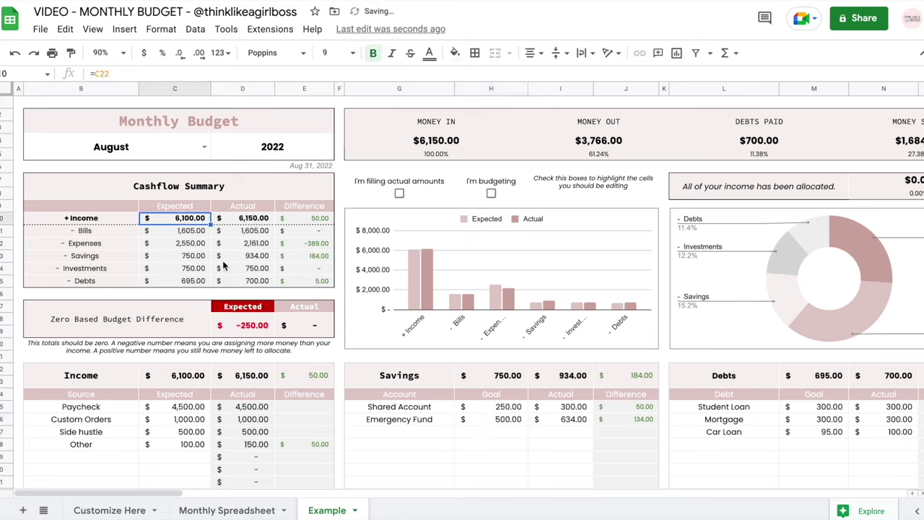
left_click(235, 330)
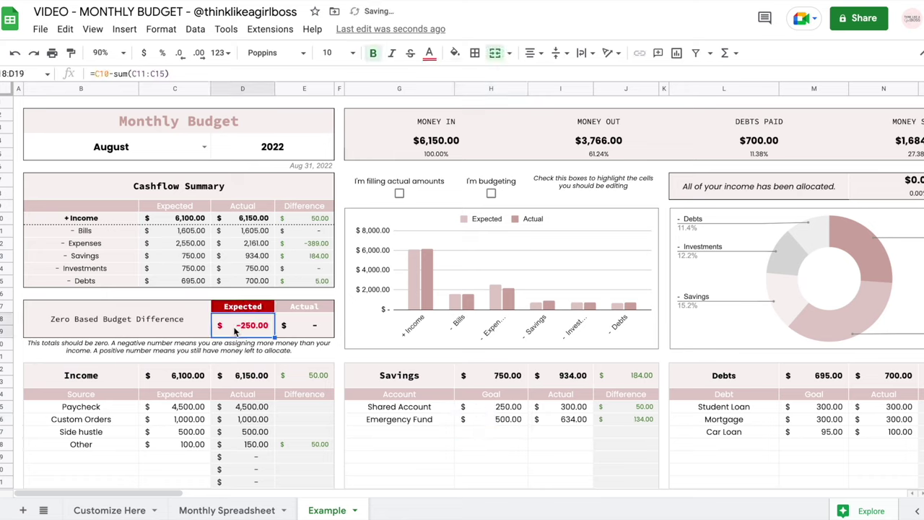
- Set the Emergency Fund's savings goal to 250
left_click(471, 422)
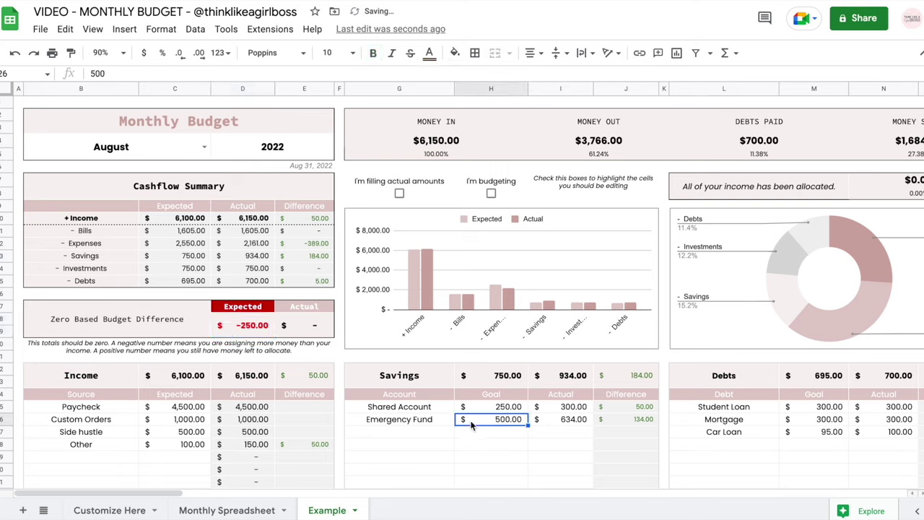
type("250")
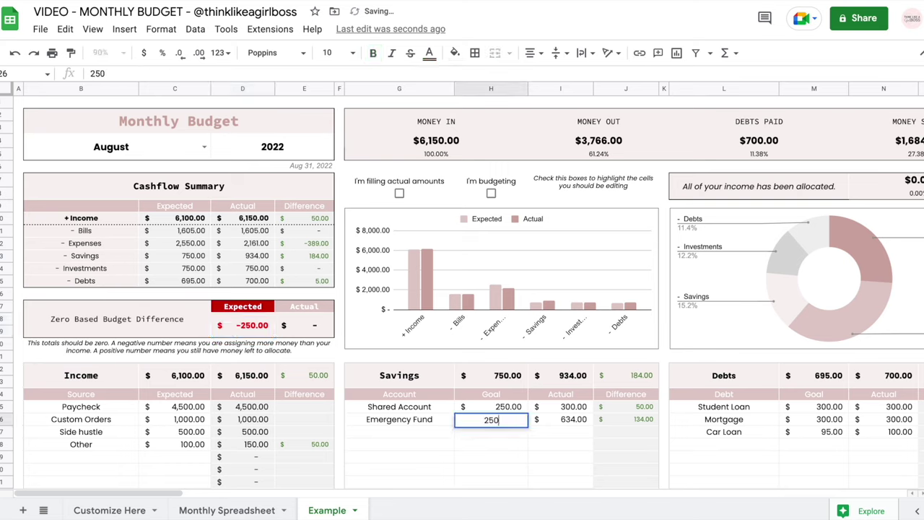
key("Return")
- Check the Expected and Actual parts of the Zero Based Budget Difference together with the income allocation banner
left_click_drag(256, 309, 318, 304)
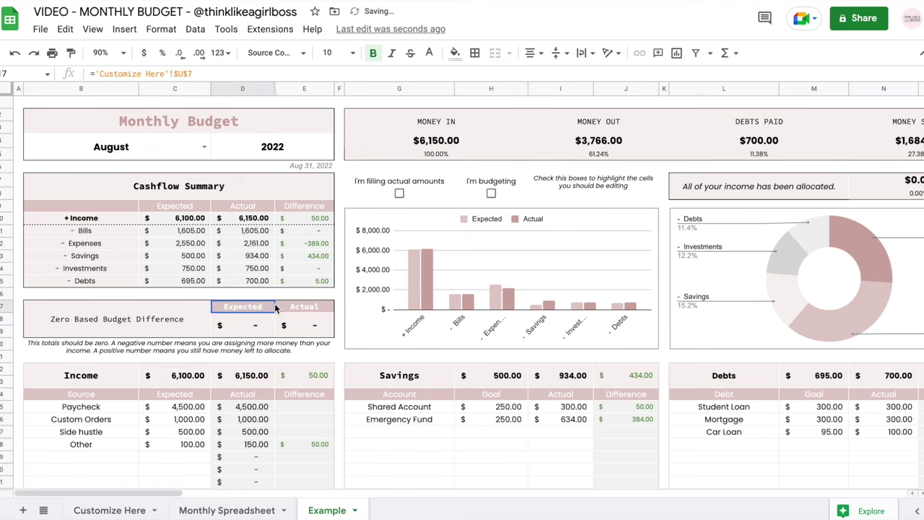
scroll(318, 303, "right", 3)
scroll(318, 307, "right", 2)
left_click(496, 187)
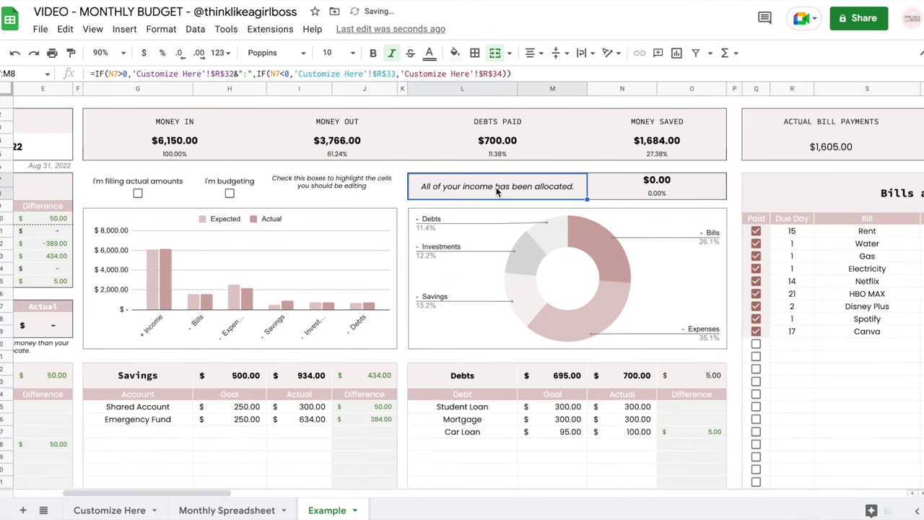
scroll(424, 294, "left", 5)
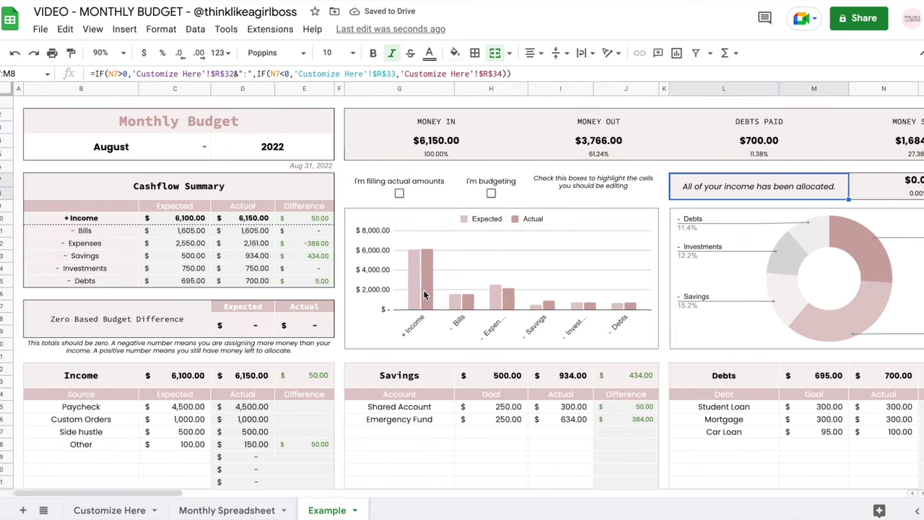
- Compare the Expected and Actual income amounts in the Cashflow Summary
left_click_drag(161, 216, 249, 224)
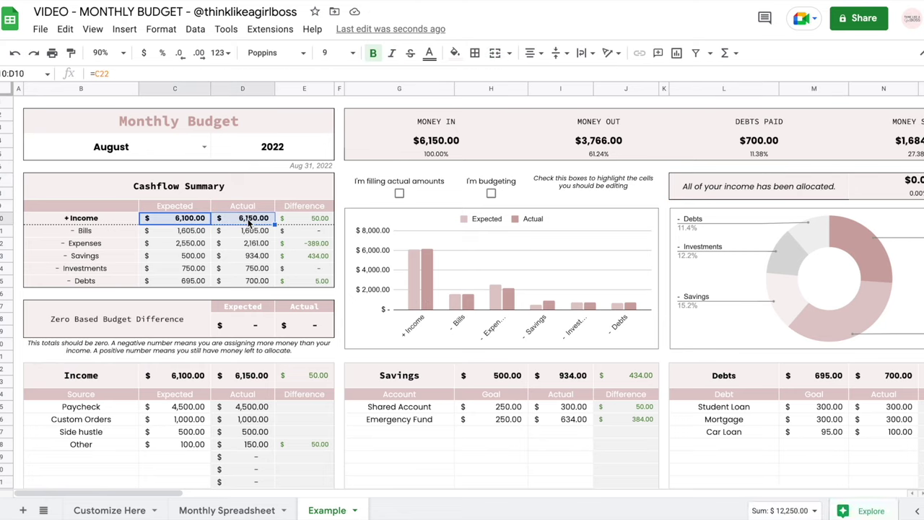
left_click(161, 216)
left_click(230, 217)
- Examine the Money In, Money Out, Debts Paid and Money Saved totals and match Money In with the Actual income
scroll(230, 217, "right", 5)
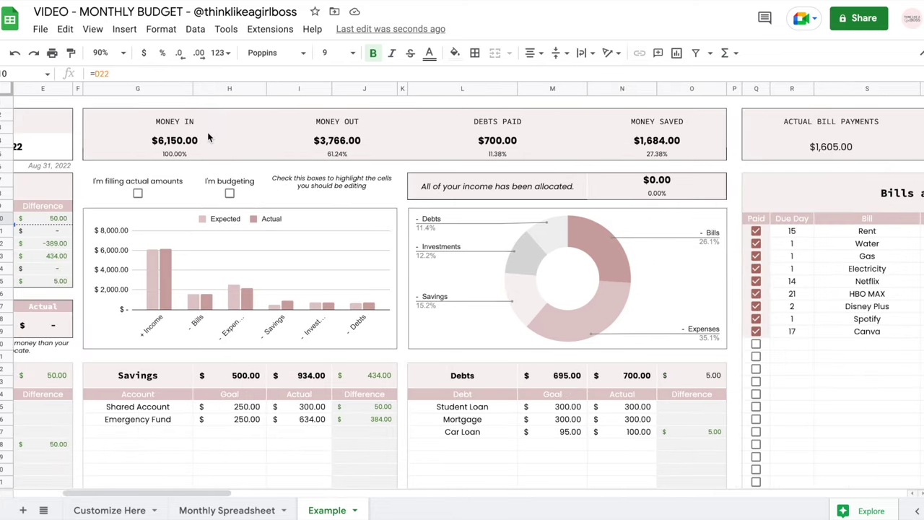
scroll(458, 147, "left", 2)
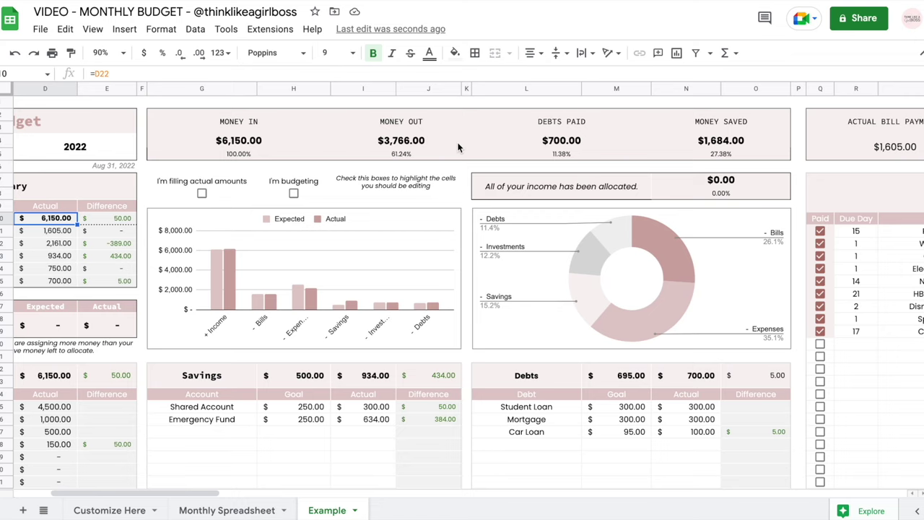
left_click_drag(168, 126, 651, 159)
left_click(228, 144)
scroll(228, 148, "left", 4)
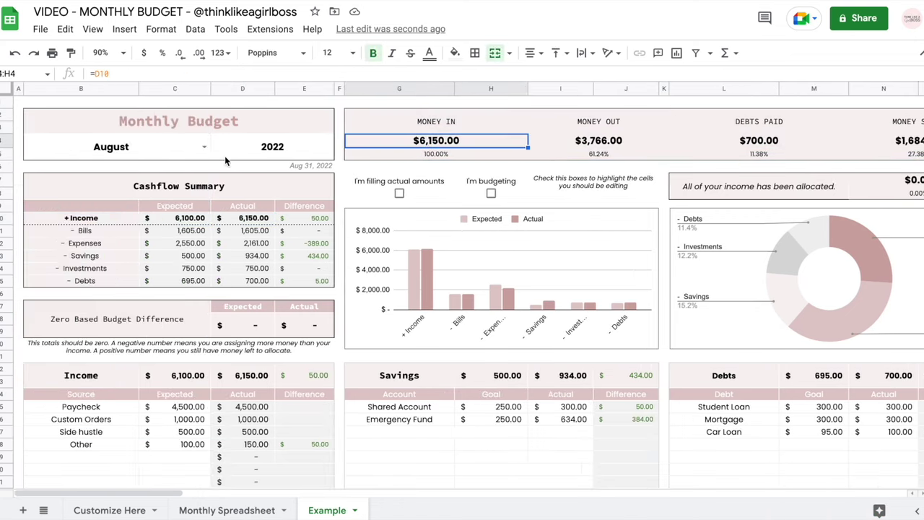
left_click(241, 219)
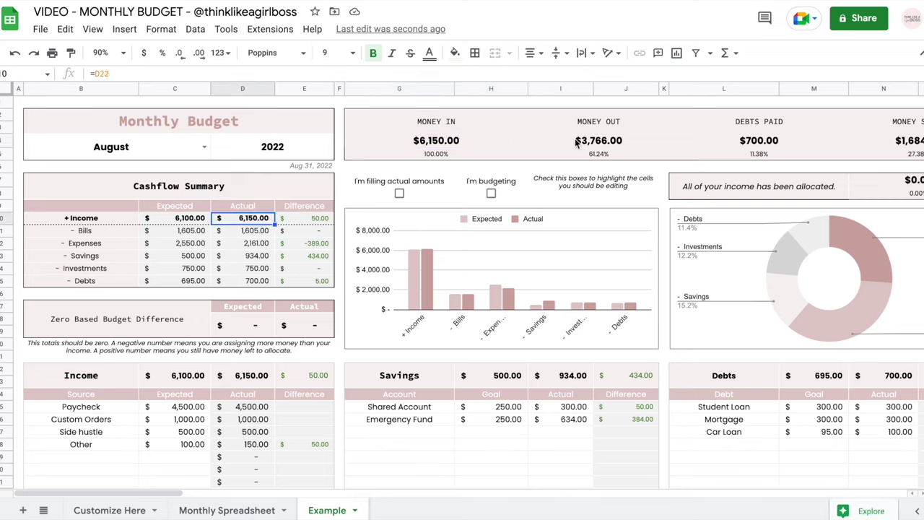
- Check the Money Out and Debts Paid totals and match Debts Paid with the Actual debt amounts
left_click(626, 144)
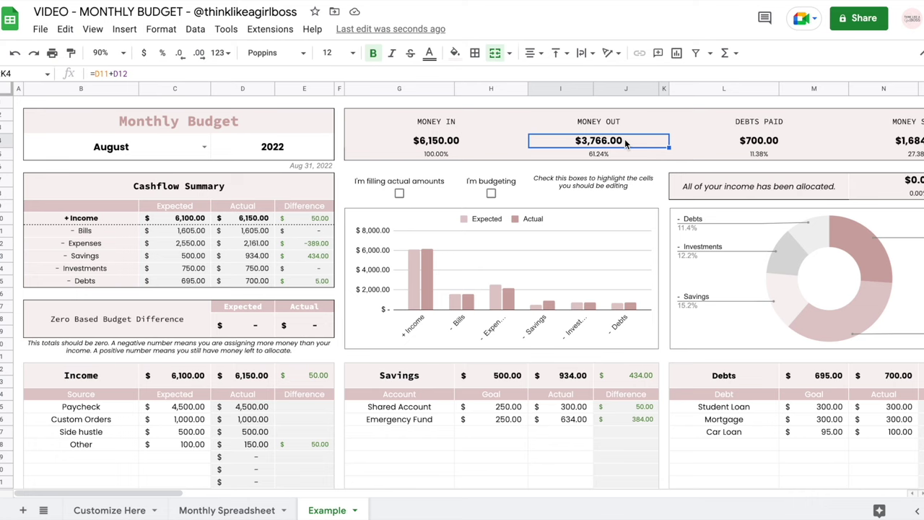
scroll(757, 249, "right", 3)
key("Right")
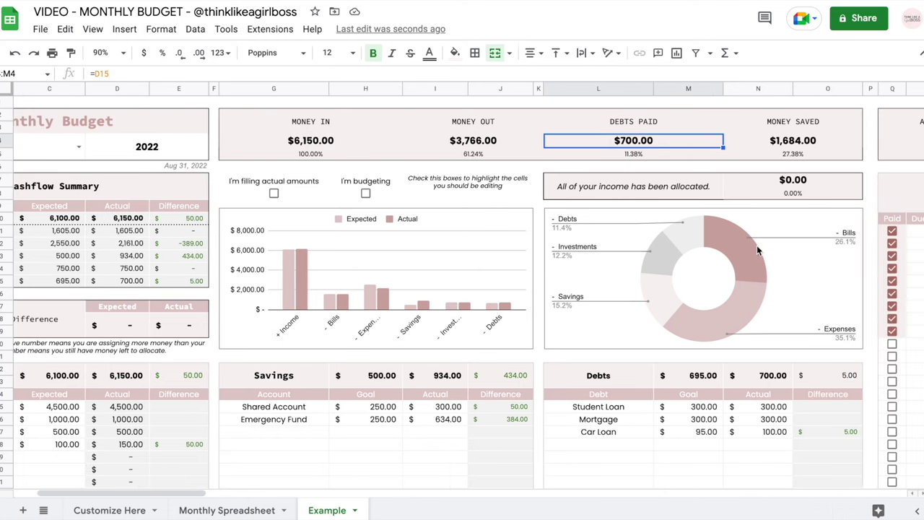
left_click(771, 374)
left_click(117, 281)
- Compare Money Saved with the Actual Savings and Investments amounts, and check the percentages under Money Out, Debts Paid and Money Saved
scroll(728, 153, "right", 2)
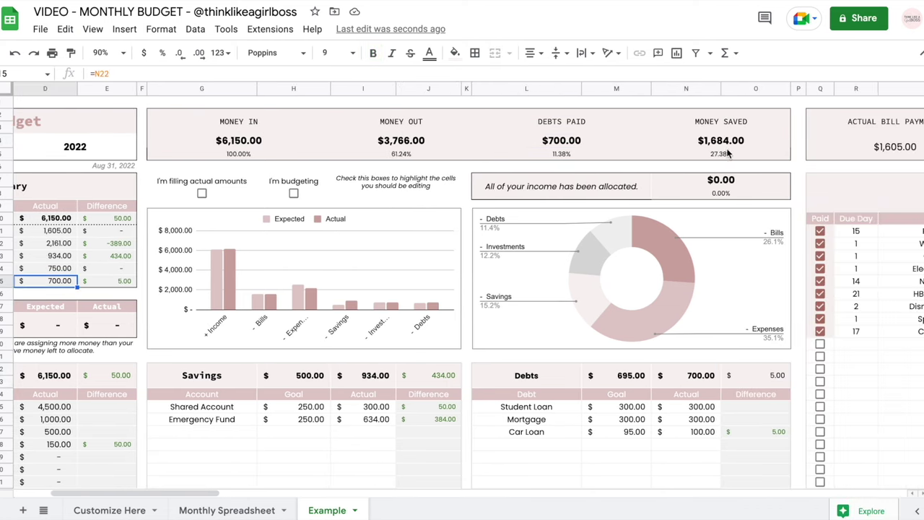
scroll(249, 261, "left", 3)
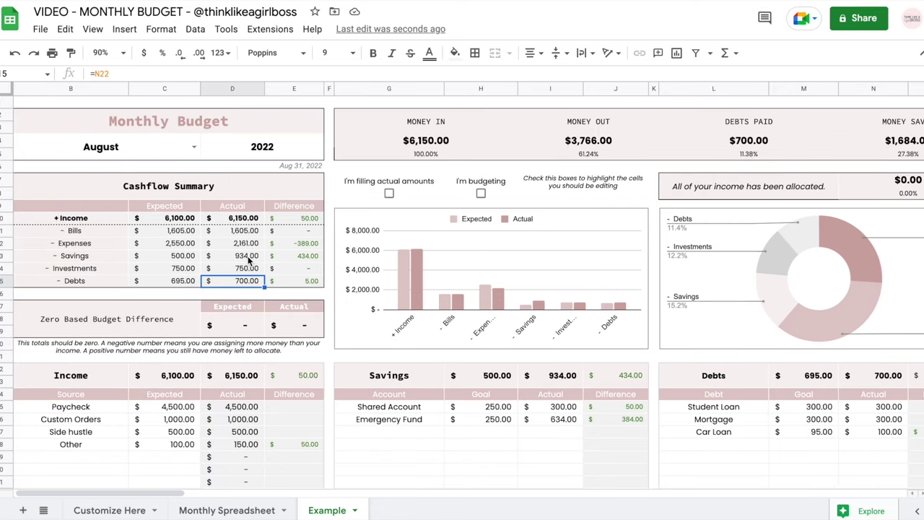
left_click_drag(249, 257, 249, 268)
scroll(257, 242, "down", 1)
scroll(532, 151, "up", 1)
scroll(532, 150, "right", 2)
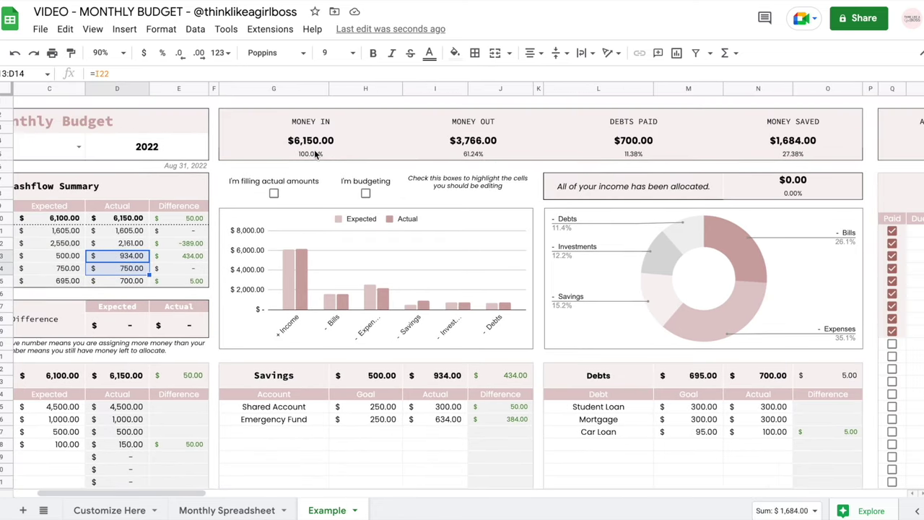
left_click_drag(473, 154, 791, 156)
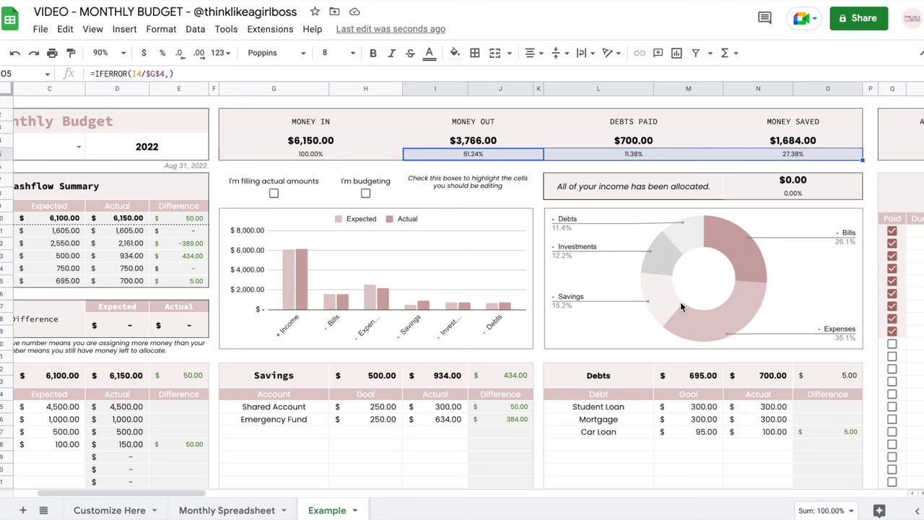
- Clear the Shared Account's Actual savings amount and check the Actual budget difference and the allocation banner's amount and percentage
scroll(680, 301, "down", 1)
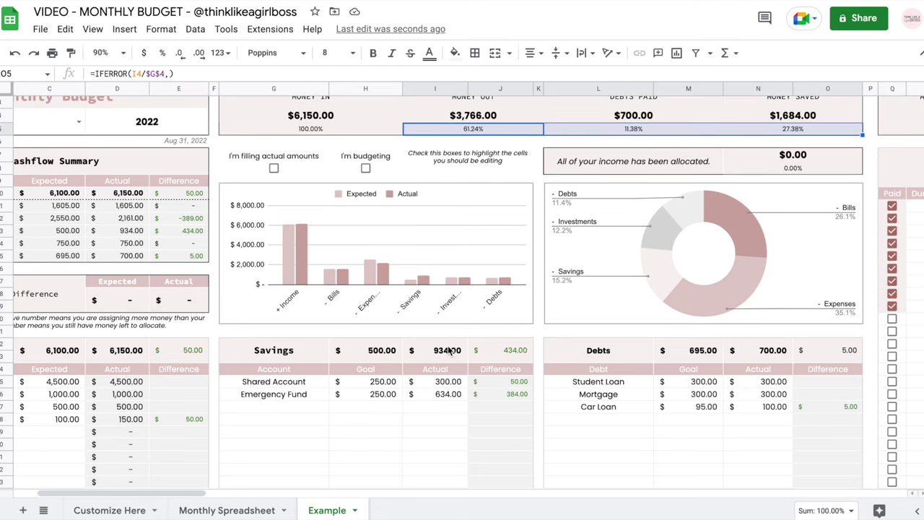
left_click(437, 383)
key("Delete")
scroll(785, 234, "up", 1)
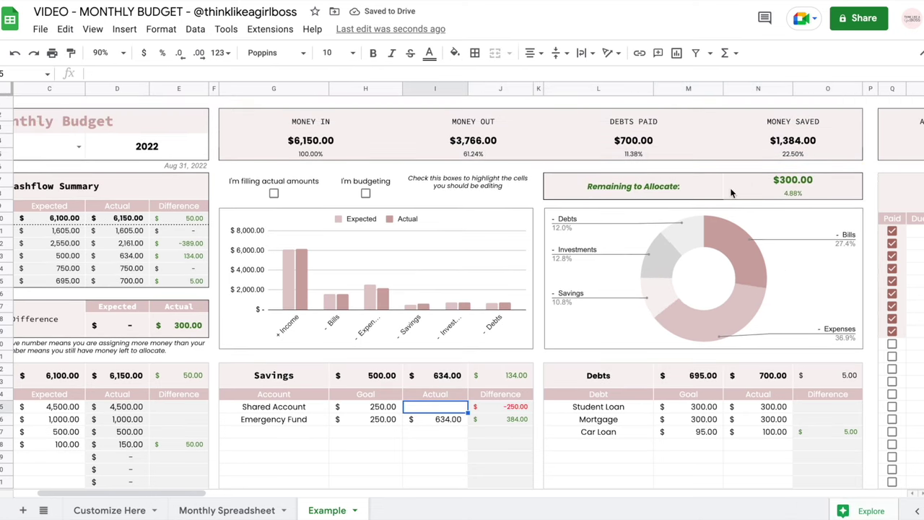
left_click(198, 328)
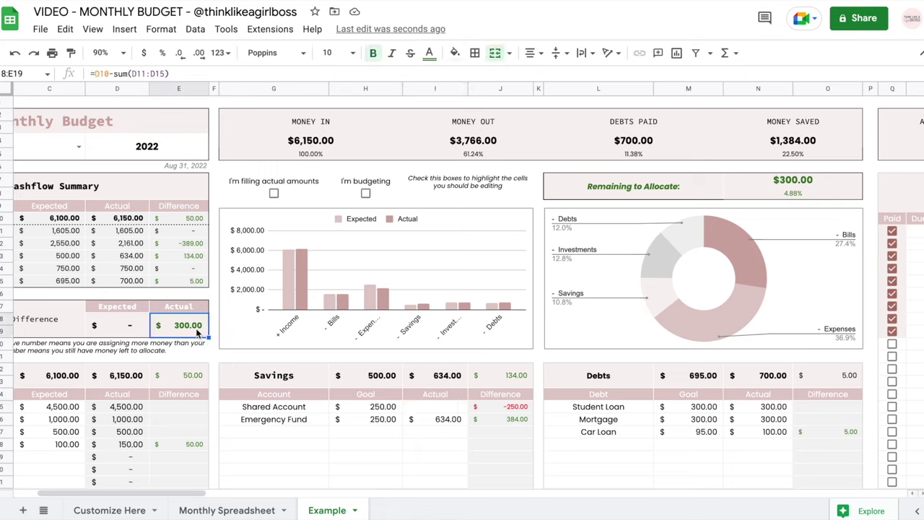
left_click(798, 183)
left_click(793, 194)
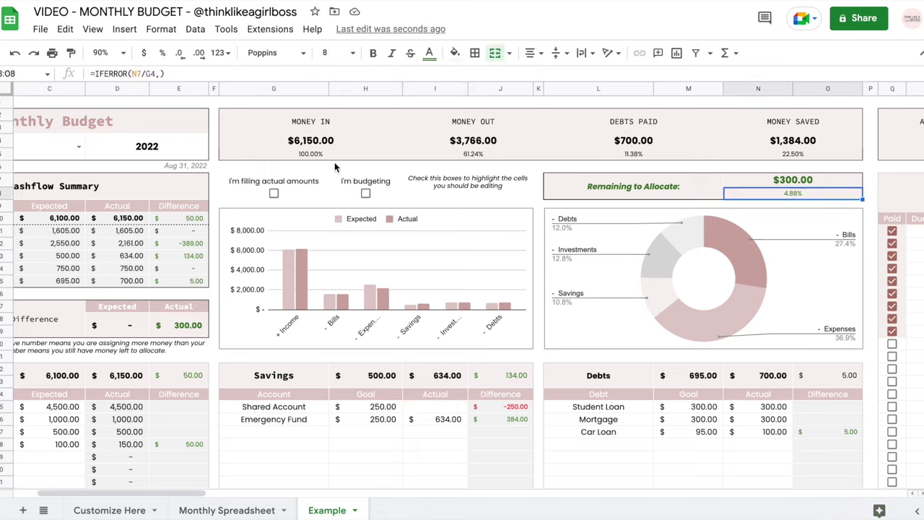
- Set the Shared Account's Actual savings amount to 300
left_click(434, 407)
type("300")
key("Return")
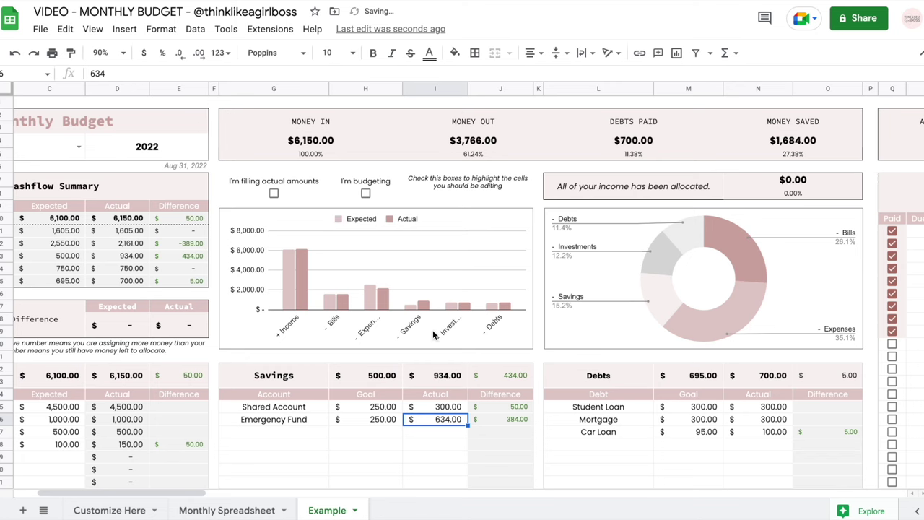
- Compare the Cashflow Summary's categories from Bills to Debts with the slices of the donut chart
scroll(496, 320, "left", 3)
left_click_drag(81, 230, 81, 283)
scroll(527, 292, "right", 3)
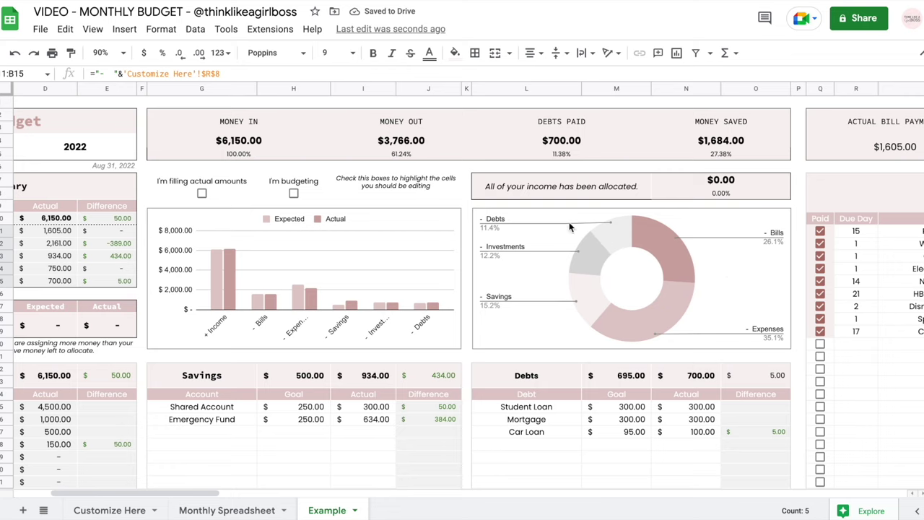
- Compare the Money Out amount with Actual Bill Payments, Actual Expenses and Total Money Out above Bills and Subscriptions
scroll(672, 245, "left", 2)
scroll(637, 239, "right", 8)
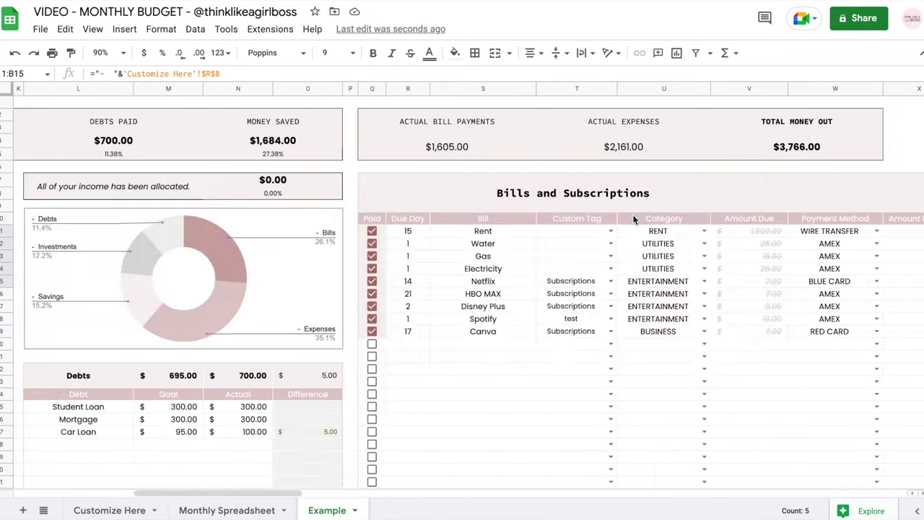
scroll(636, 217, "left", 5)
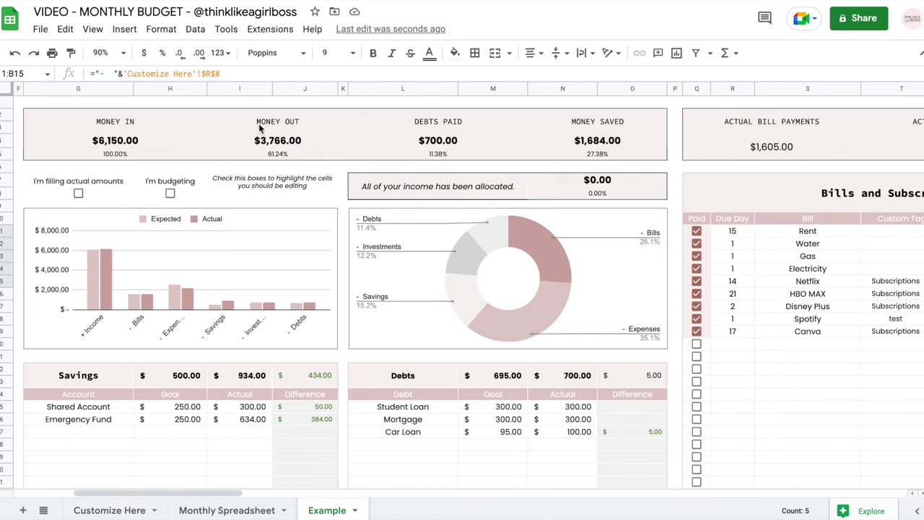
left_click(275, 142)
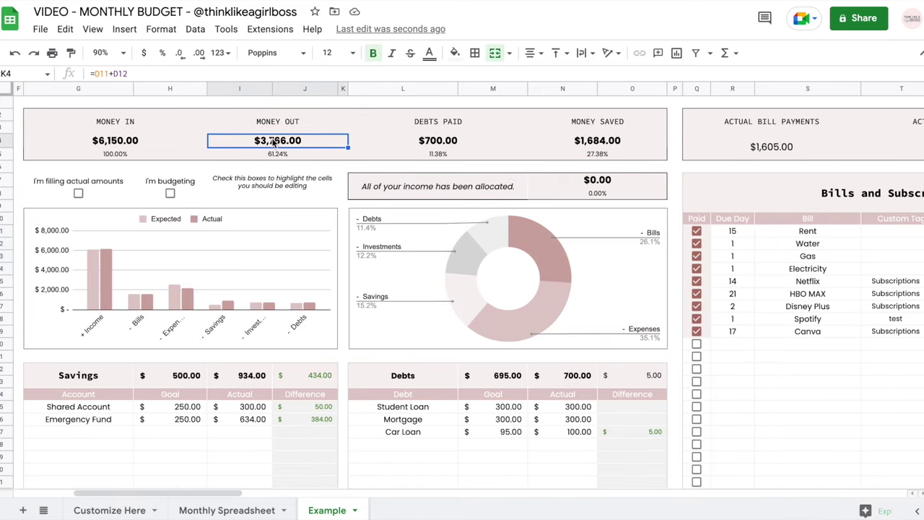
scroll(597, 166, "right", 5)
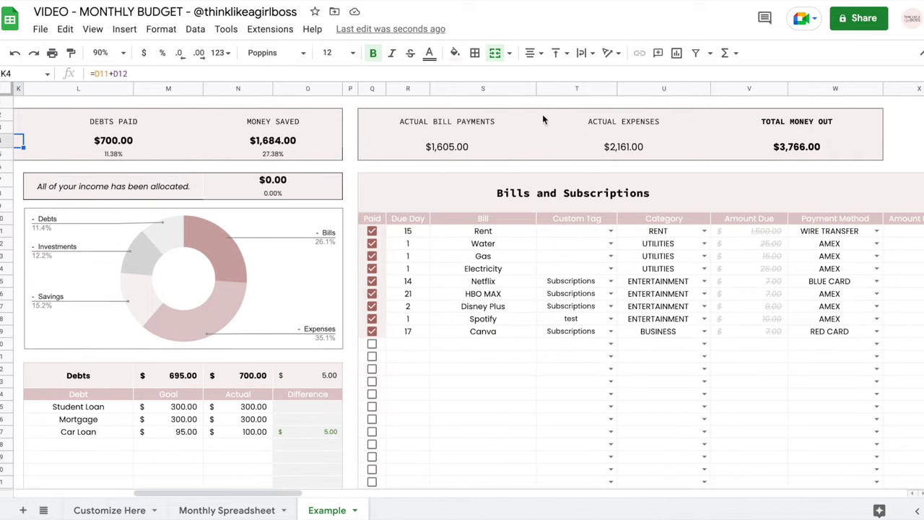
left_click(457, 148)
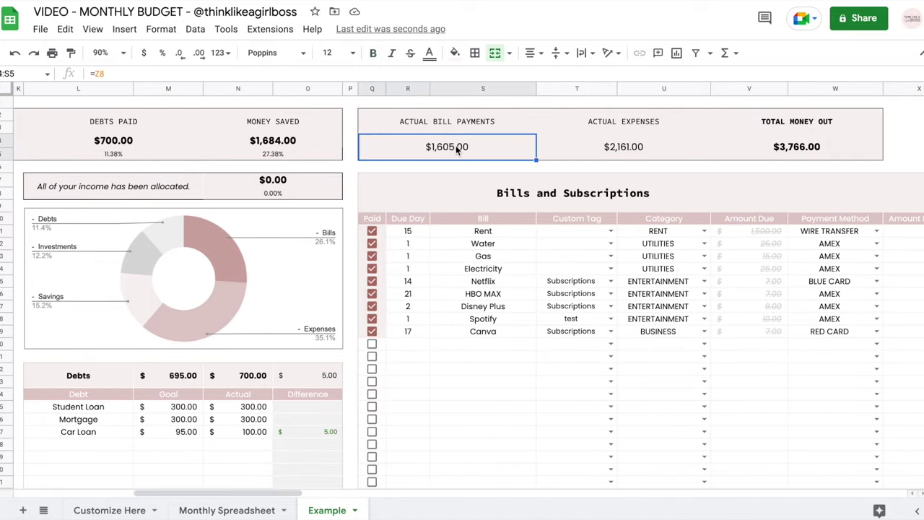
left_click(624, 148)
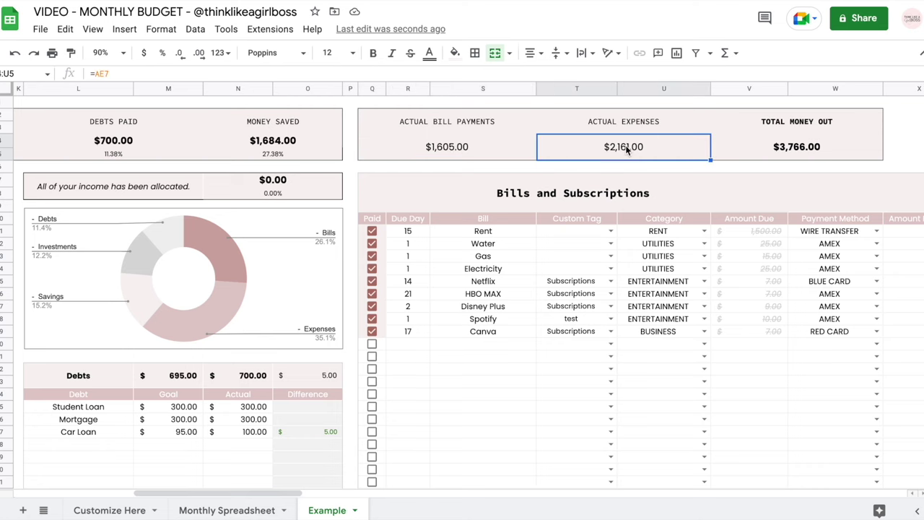
left_click(826, 148)
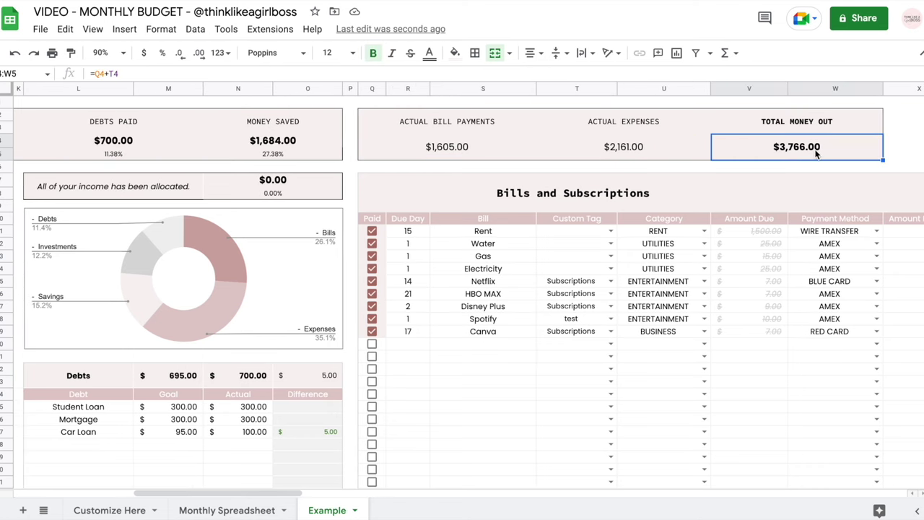
scroll(348, 142, "left", 6)
left_click(348, 142)
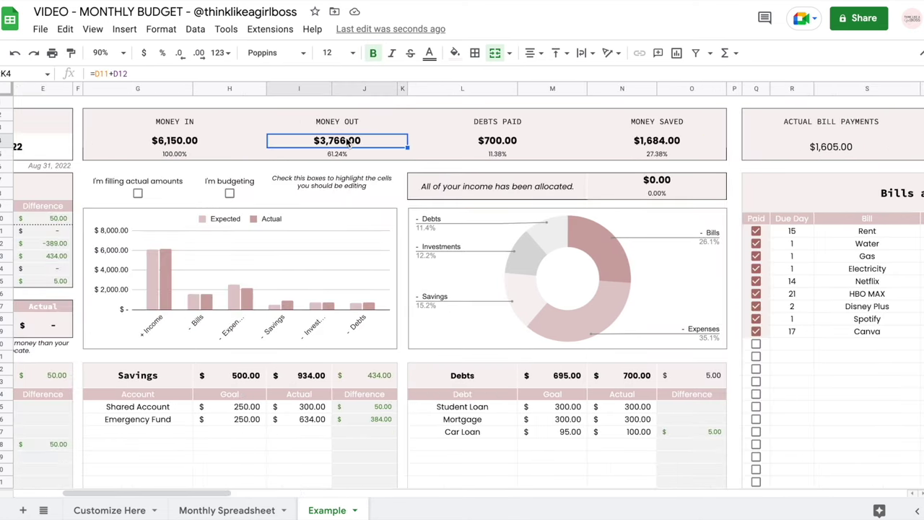
- Examine the Expected Bills, Expected Expenses and Expected Money Out block, and trace Expected Bills to the bills' Amount Due column
scroll(887, 307, "right", 10)
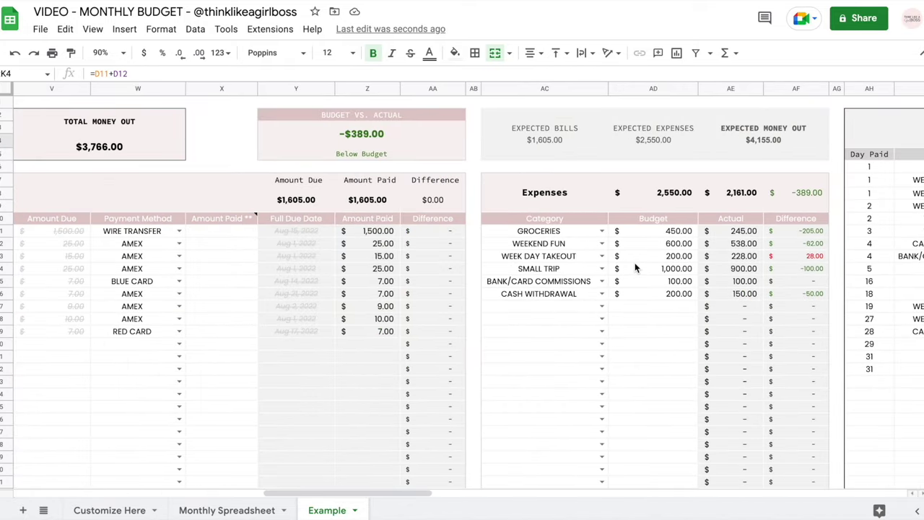
left_click_drag(544, 130, 772, 165)
left_click(539, 293)
left_click_drag(545, 129, 772, 167)
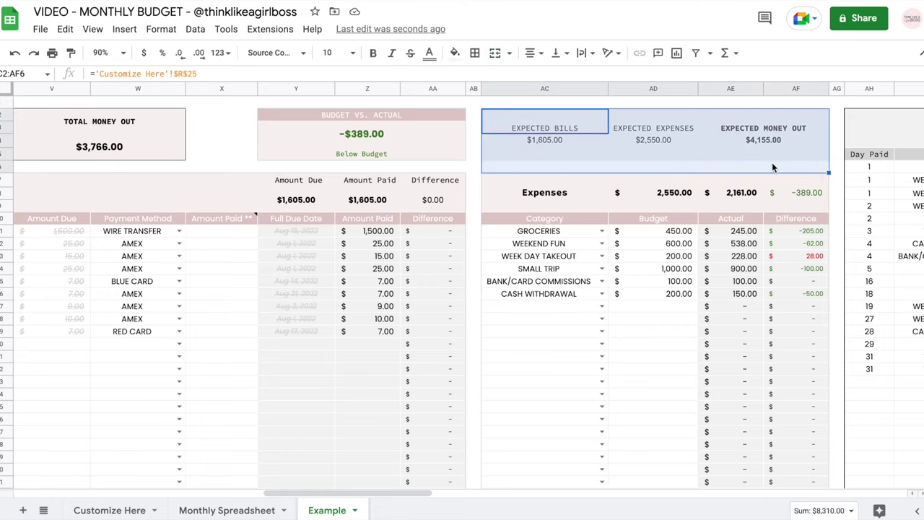
left_click(627, 148)
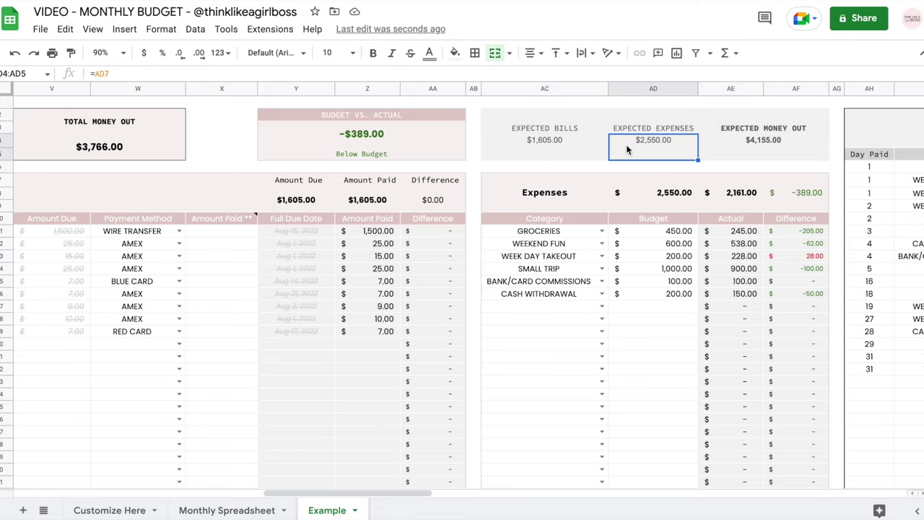
left_click(544, 143)
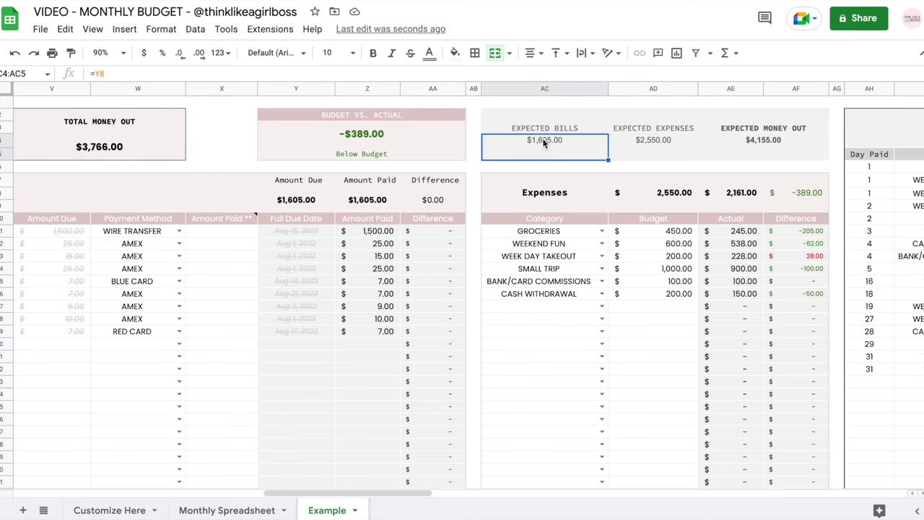
scroll(545, 143, "left", 5)
left_click_drag(401, 232, 394, 318)
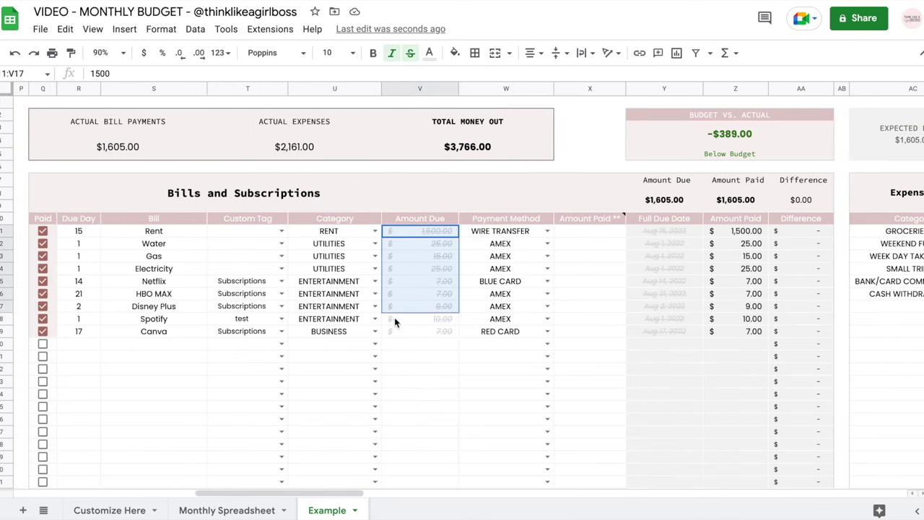
- Trace Expected Expenses to the Budget column and its total in the Expenses table, and check the Expected Money Out formula
scroll(393, 327, "right", 7)
left_click(434, 143)
left_click(479, 144)
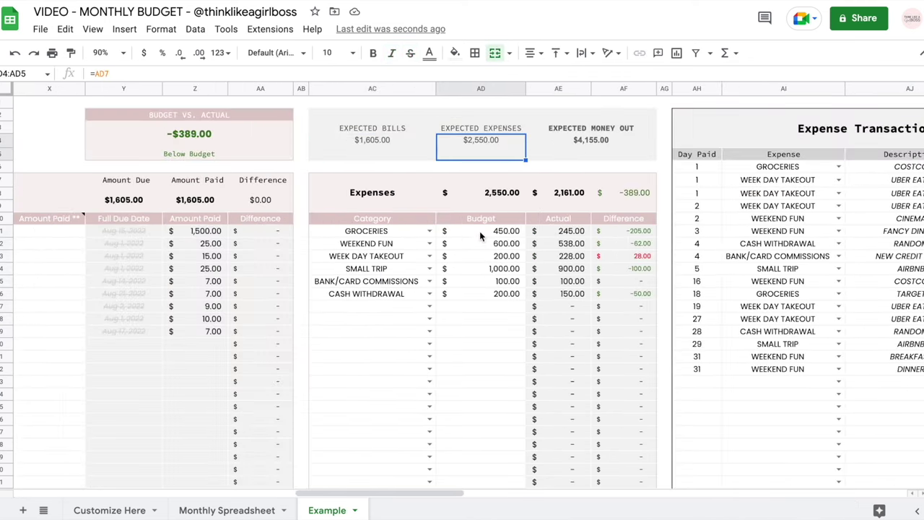
left_click_drag(480, 231, 479, 326)
left_click(492, 205)
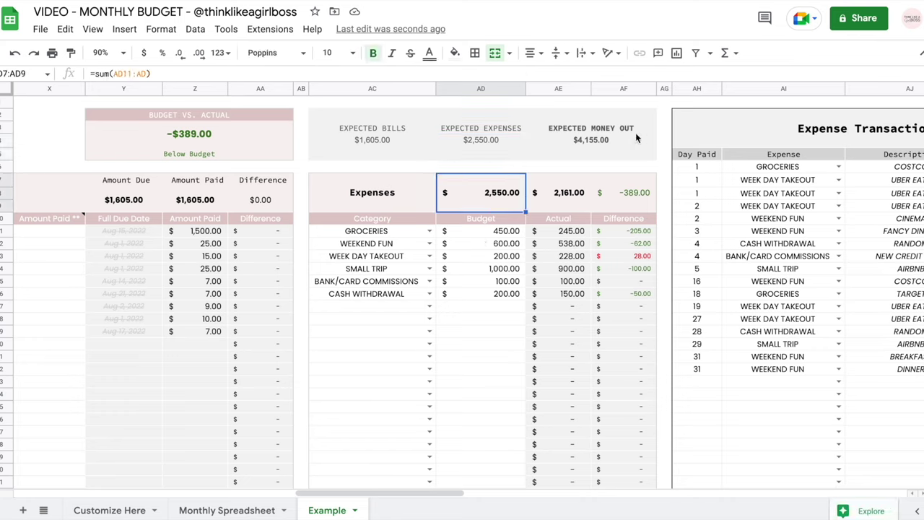
left_click(585, 139)
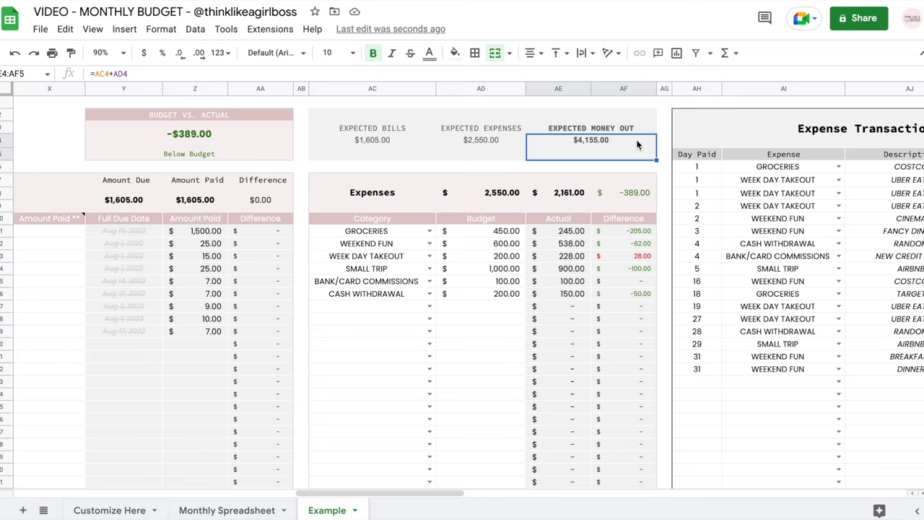
- Compare Total Money Out with Expected Money Out and check the Budget vs. Actual difference between them
scroll(638, 146, "left", 4)
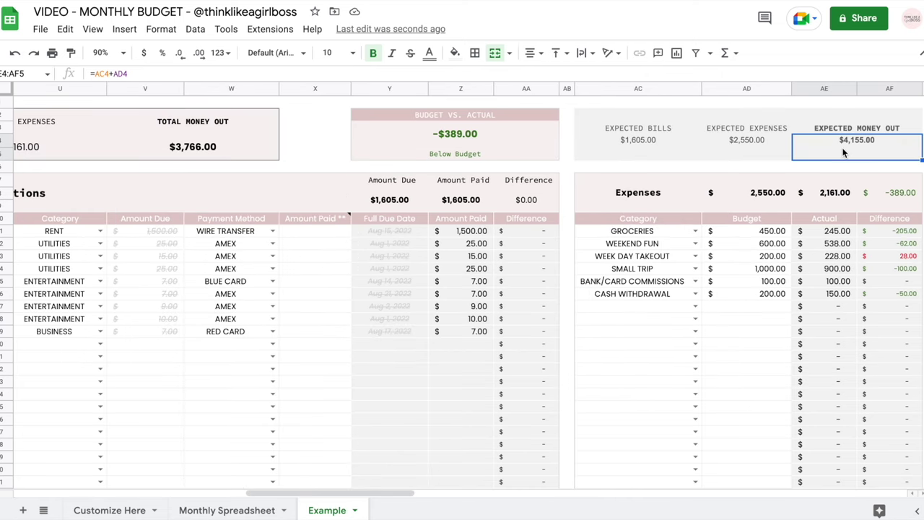
scroll(843, 151, "left", 3)
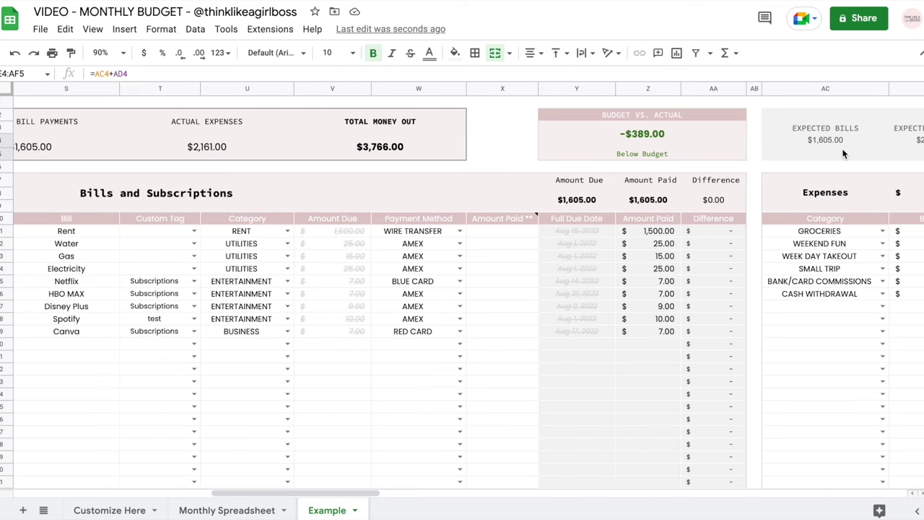
left_click(405, 144)
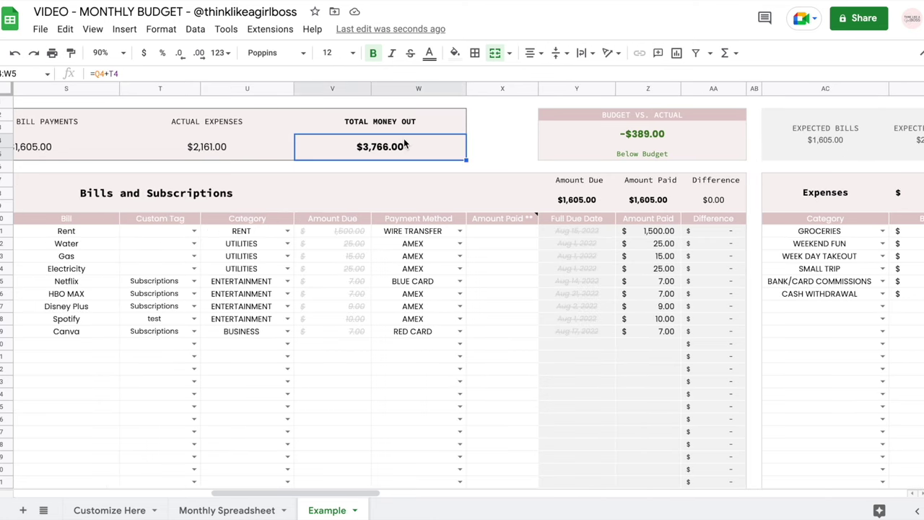
left_click(648, 131)
scroll(468, 260, "right", 3)
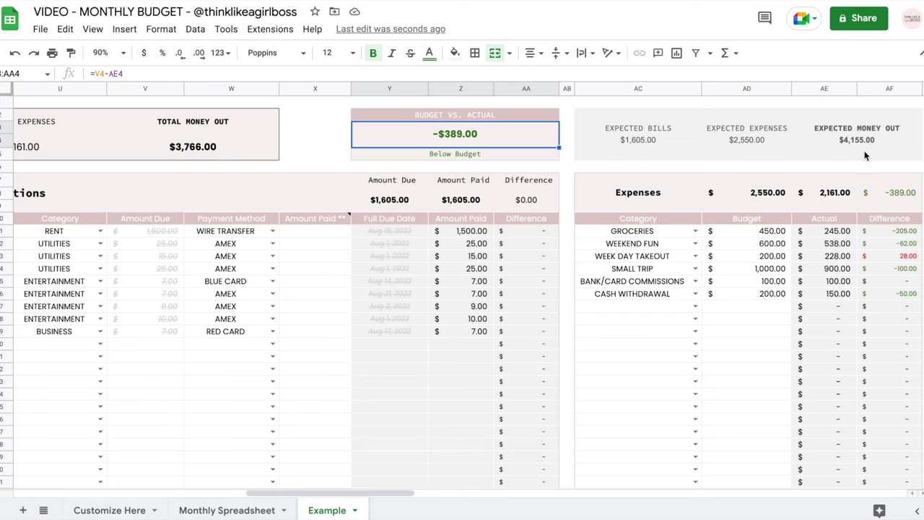
- View the Useful Summaries section, and review the Money Out Categories, Payment Methods and Custom Tags lists on the Customize Here sheet
scroll(866, 141, "right", 6)
scroll(866, 142, "right", 5)
scroll(865, 141, "left", 2)
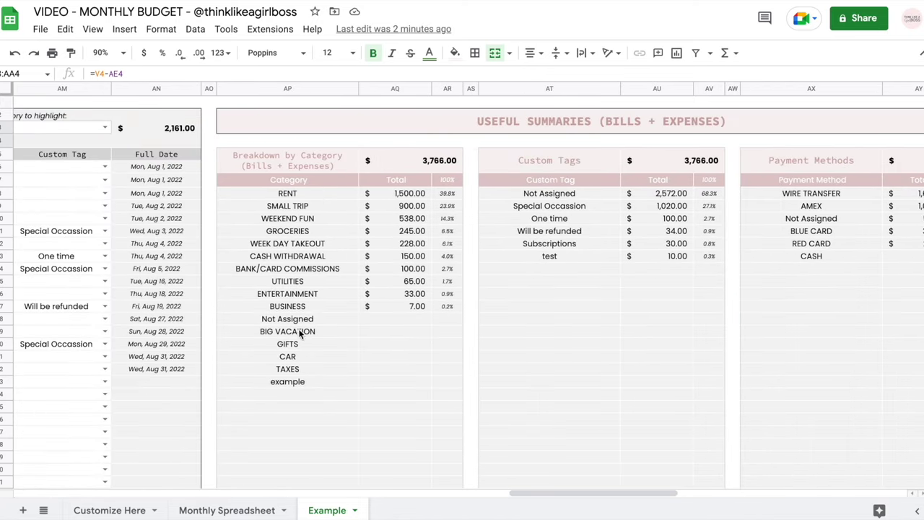
left_click(99, 508)
left_click_drag(343, 182, 592, 405)
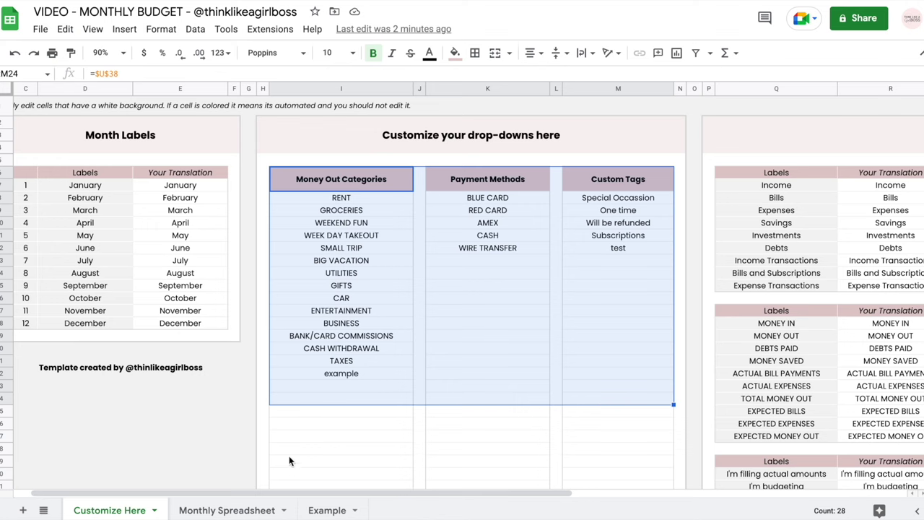
left_click(322, 510)
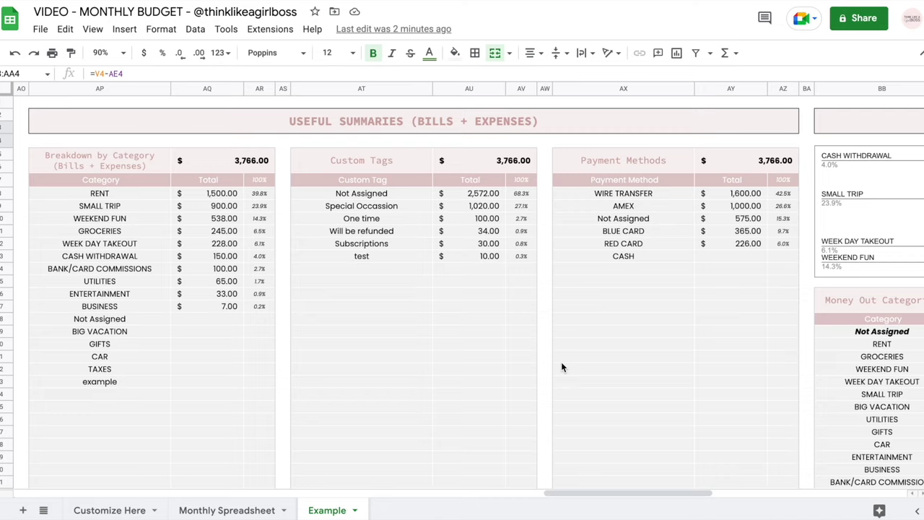
- Examine the category names, their totals and the overall sum in the Breakdown by Category summary
left_click_drag(122, 199, 124, 395)
left_click_drag(204, 196, 211, 305)
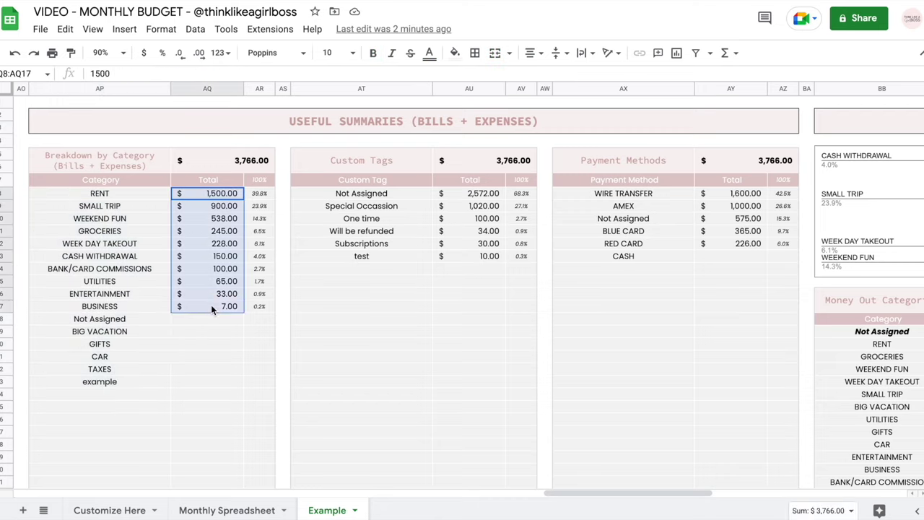
left_click(248, 165)
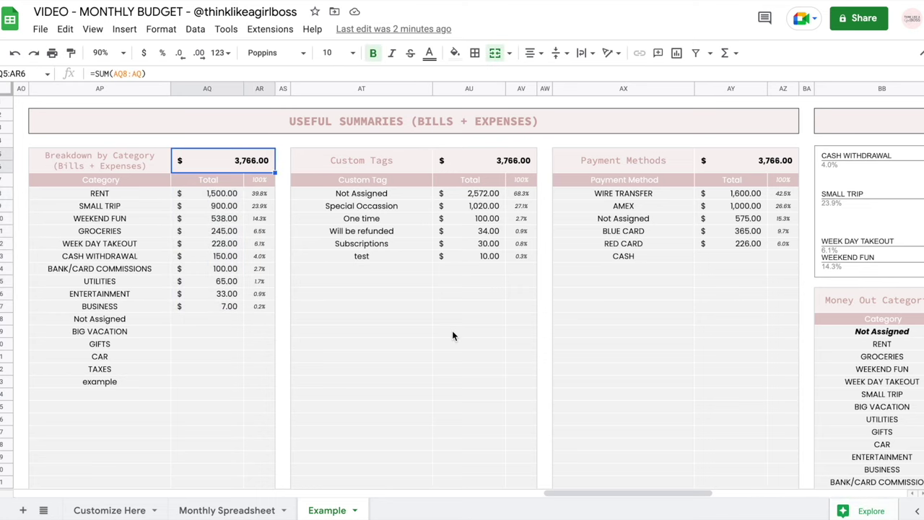
- Compare Money Out and Total Money Out with the overall totals of the Breakdown by Category, Custom Tags and Payment Methods summaries
scroll(452, 330, "left", 15)
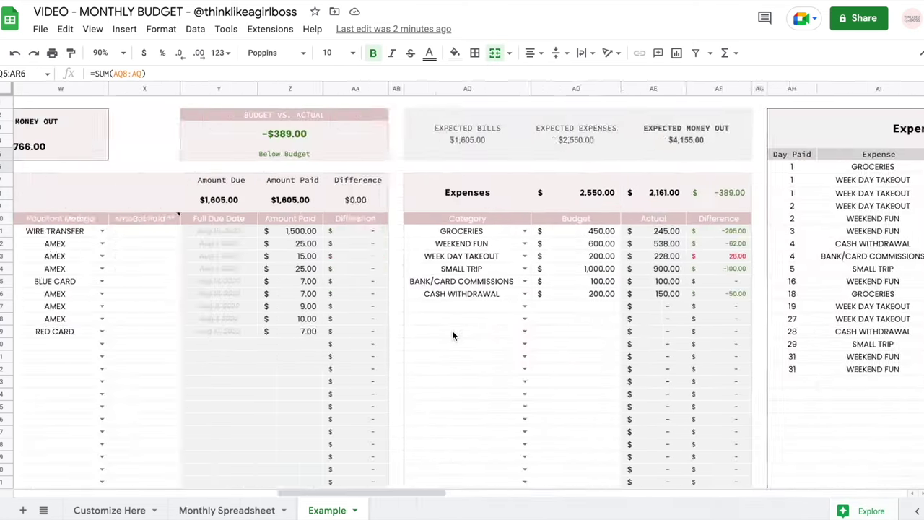
scroll(351, 168, "left", 10)
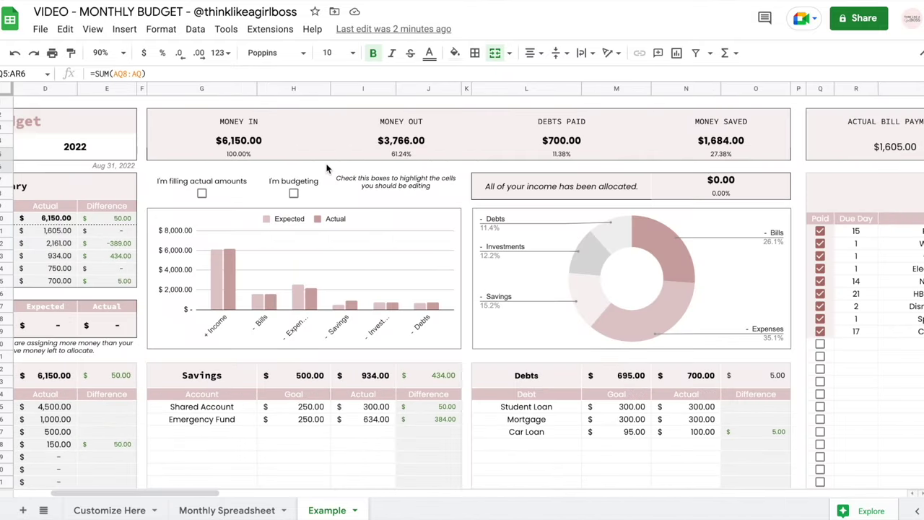
left_click(406, 141)
scroll(475, 250, "right", 8)
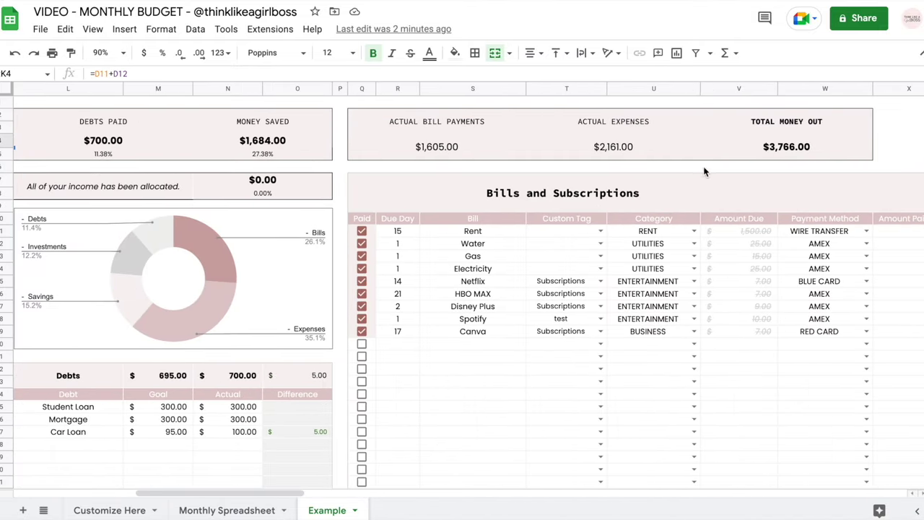
left_click(776, 151)
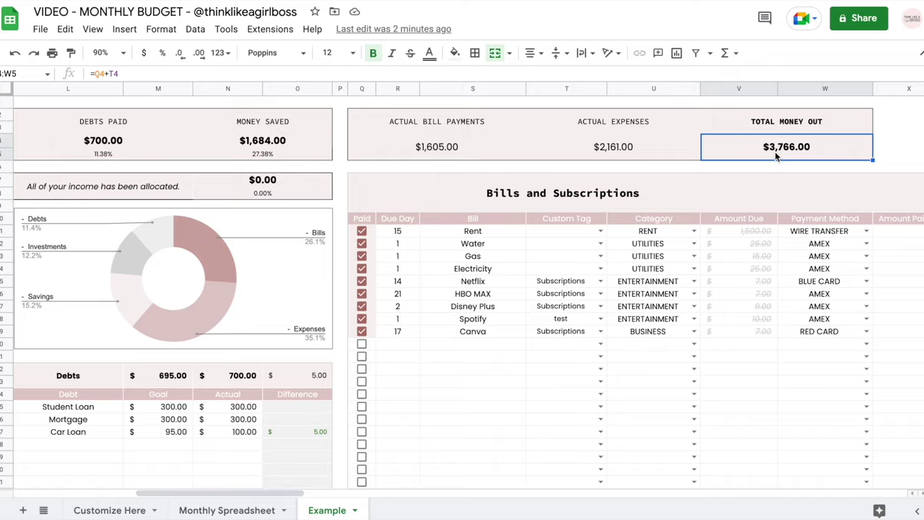
scroll(775, 151, "right", 15)
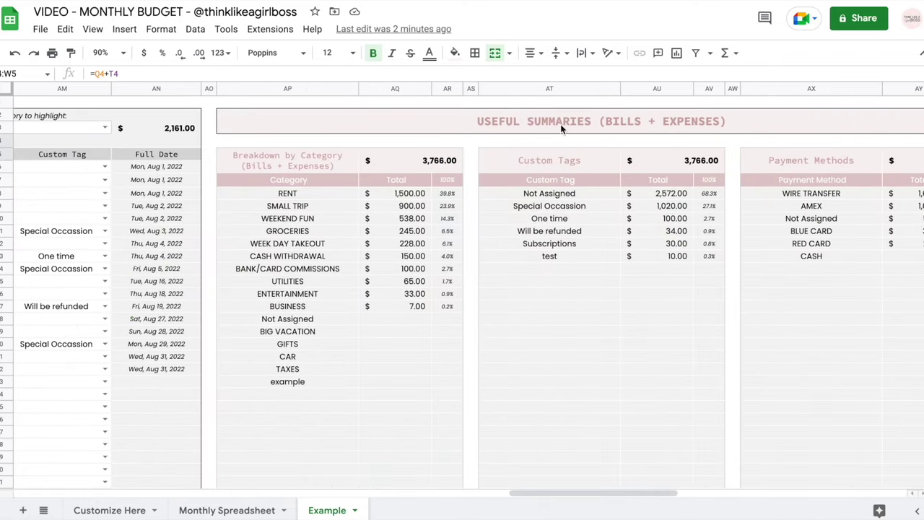
left_click(437, 160)
left_click(681, 163)
scroll(681, 161, "right", 8)
left_click(609, 158)
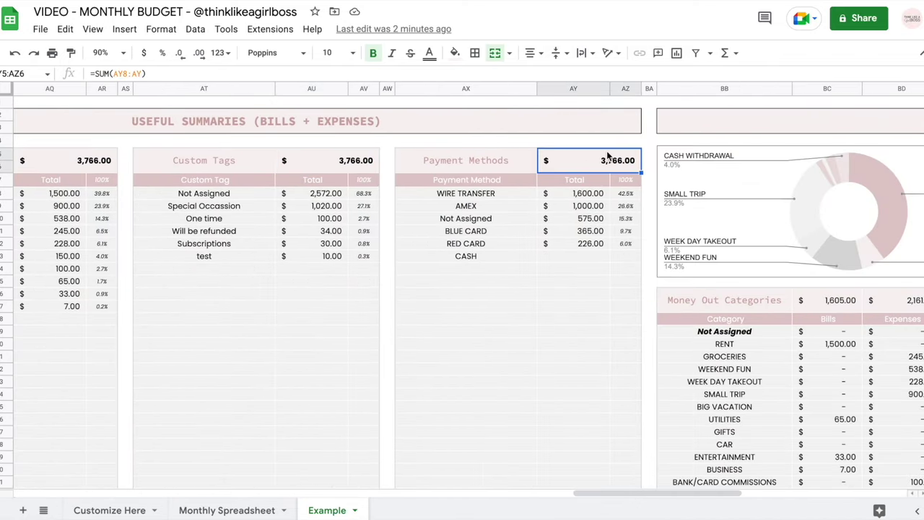
- Compare the charts and tables of the More Detailed Breakdown section with the Useful Summaries section
scroll(607, 159, "right", 6)
scroll(715, 359, "right", 8)
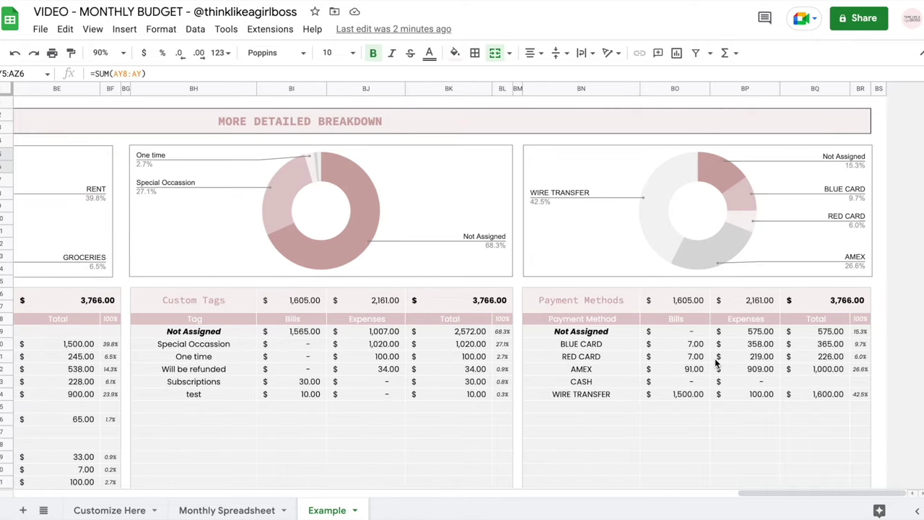
scroll(717, 363, "left", 10)
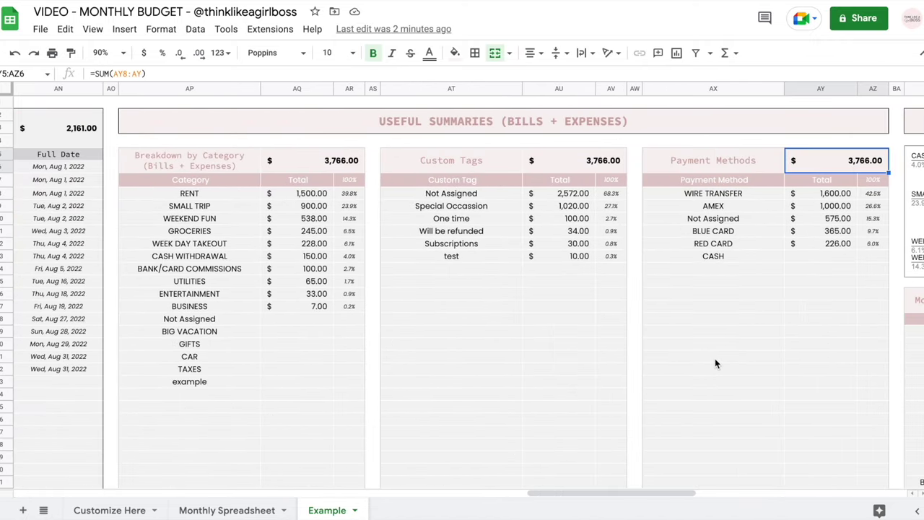
scroll(715, 364, "left", 2)
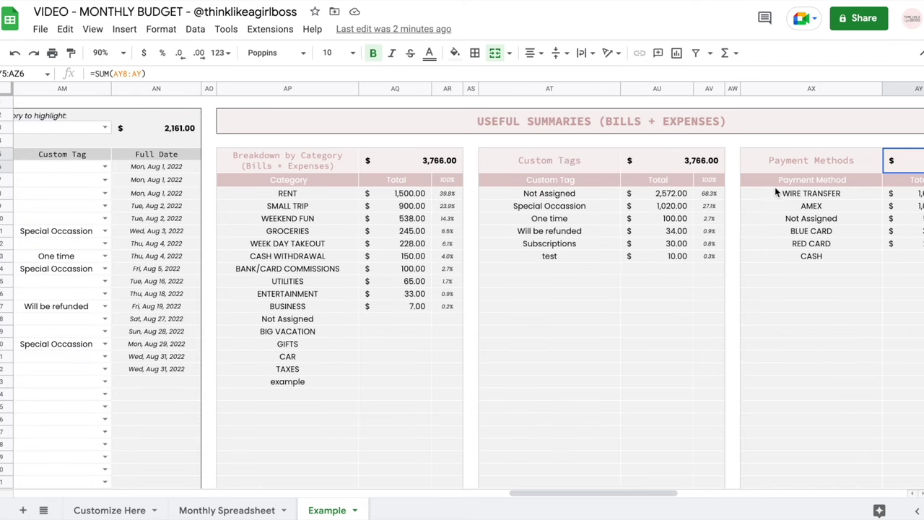
scroll(774, 188, "right", 12)
scroll(771, 194, "left", 15)
- Check the order of the categories in Breakdown by Category, starting with the Rent total
scroll(397, 193, "right", 1)
left_click_drag(336, 194, 336, 423)
left_click(410, 195)
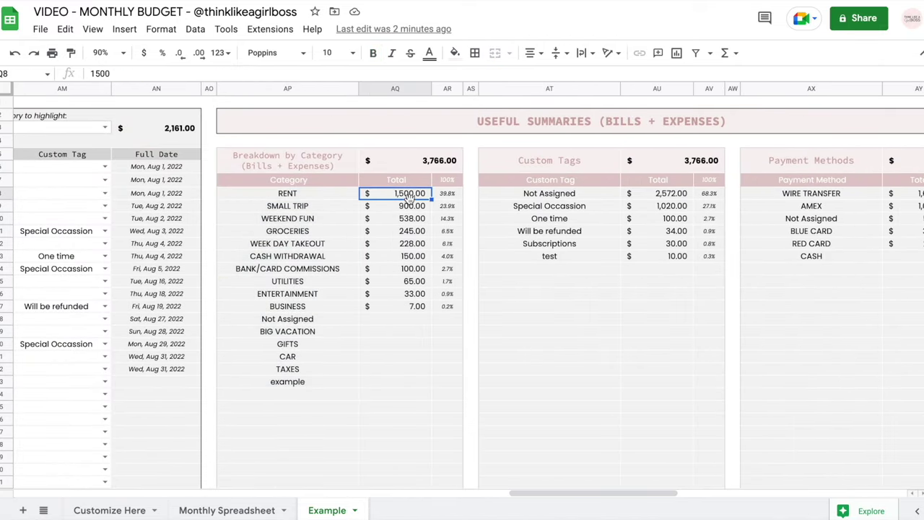
- Examine the names and totals in the Breakdown by Category, Custom Tags and Payment Methods lists of Useful Summaries
scroll(408, 198, "right", 3)
left_click_drag(370, 195, 365, 266)
scroll(366, 260, "right", 4)
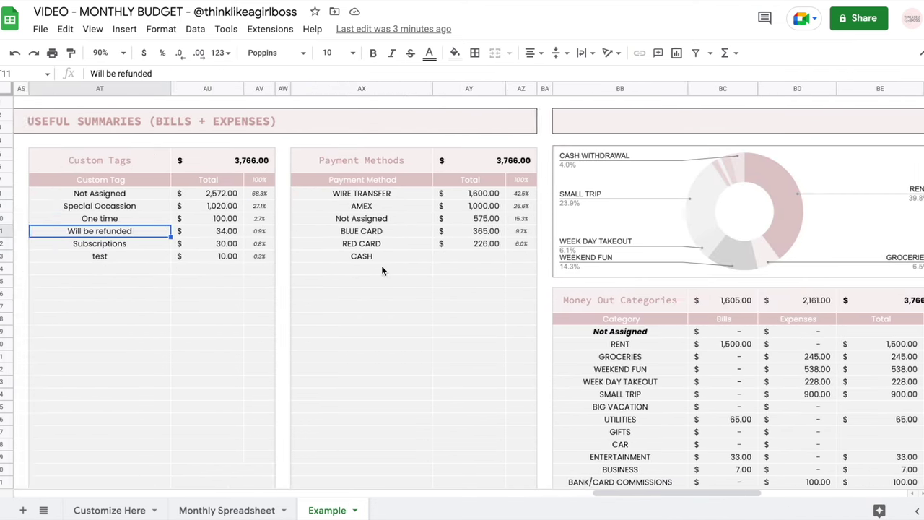
left_click_drag(339, 193, 337, 271)
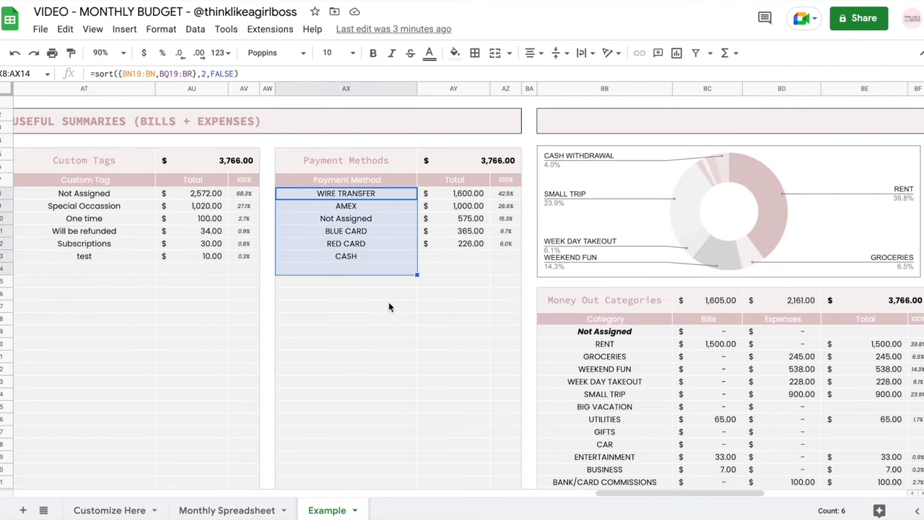
left_click(366, 289)
scroll(365, 289, "left", 5)
left_click(195, 284)
left_click_drag(294, 195, 290, 320)
left_click_drag(562, 195, 557, 334)
- Examine the Category, Bills, Expenses, Total and percentage columns of the Money Out Categories table in More Detailed Breakdown
scroll(615, 270, "right", 4)
scroll(602, 307, "right", 10)
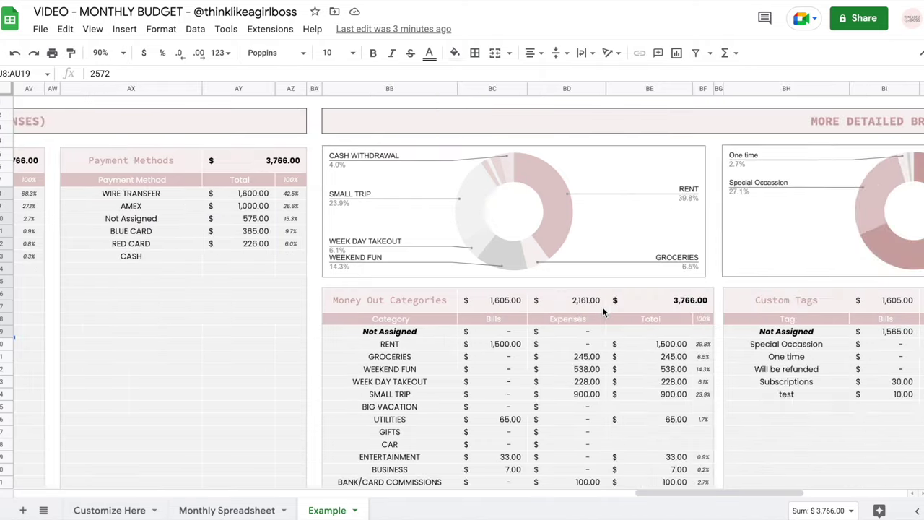
scroll(603, 307, "down", 2)
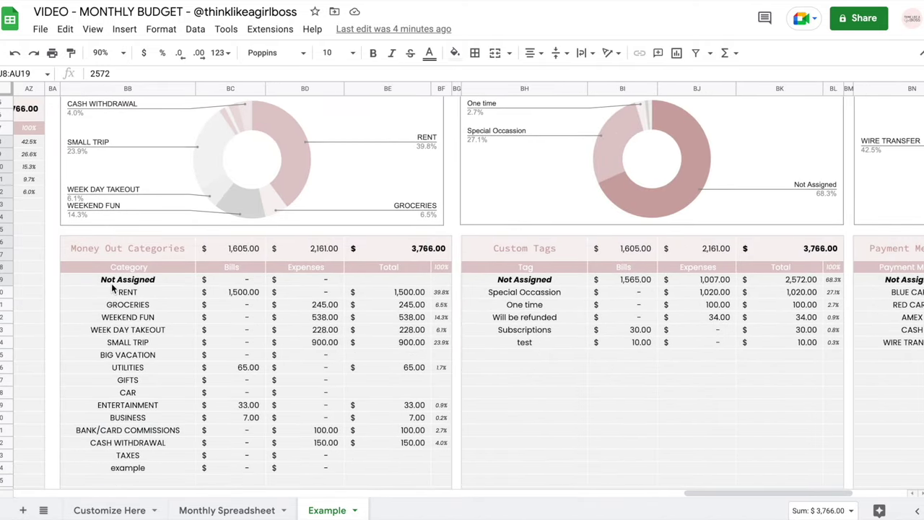
left_click_drag(130, 267, 135, 463)
left_click_drag(235, 286, 233, 468)
left_click_drag(302, 281, 298, 468)
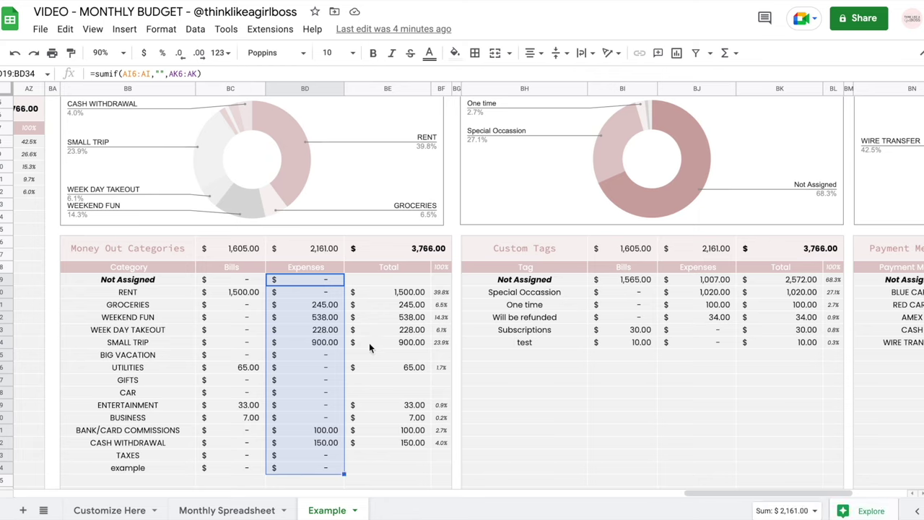
left_click_drag(376, 284, 382, 416)
left_click(442, 320)
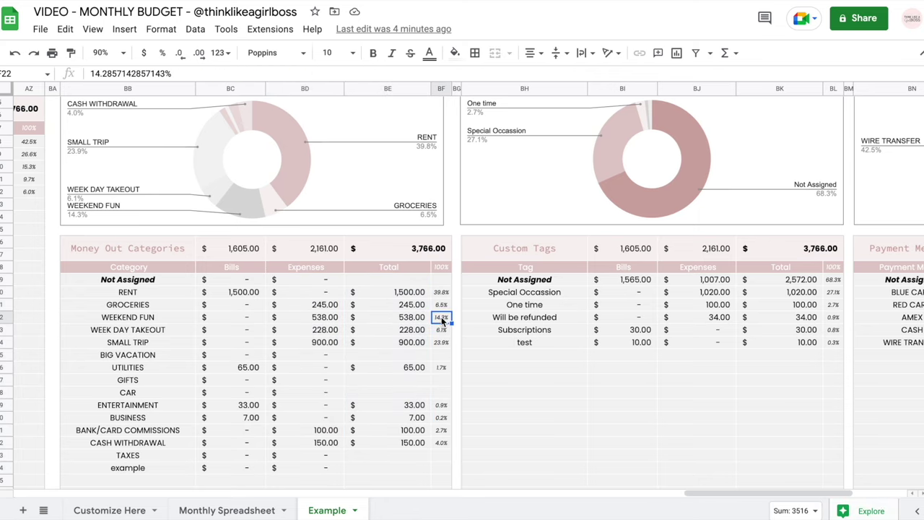
left_click_drag(394, 294, 429, 455)
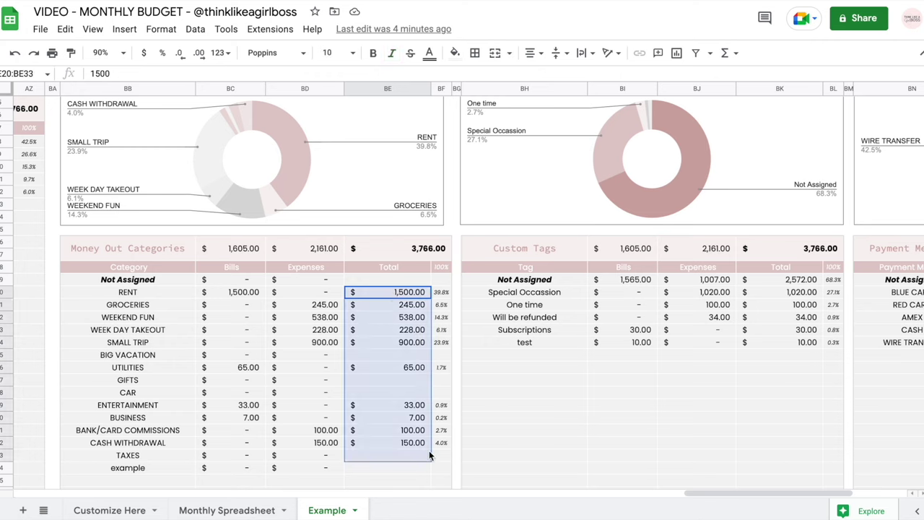
- Compare the Rent percentage in the Money Out Categories table with the Rent share in the donut chart above it
scroll(429, 451, "up", 2)
left_click(373, 222)
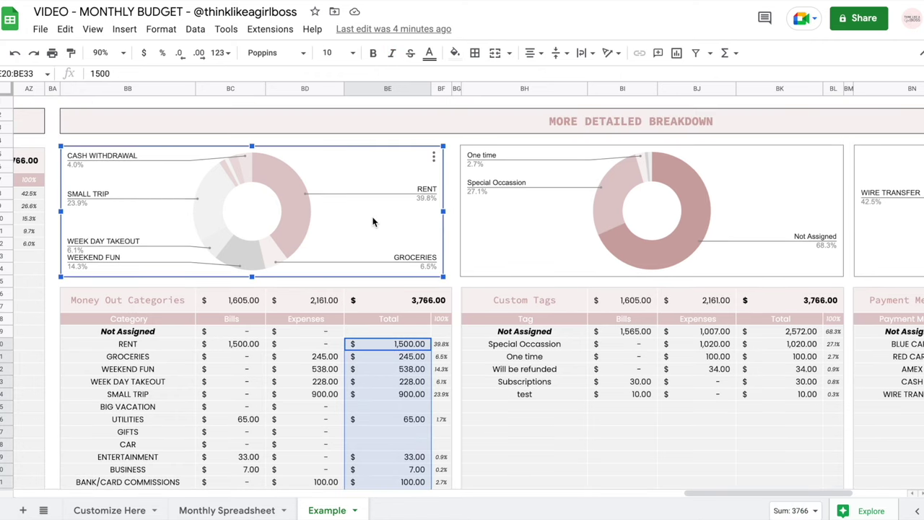
scroll(373, 222, "down", 1)
left_click(442, 321)
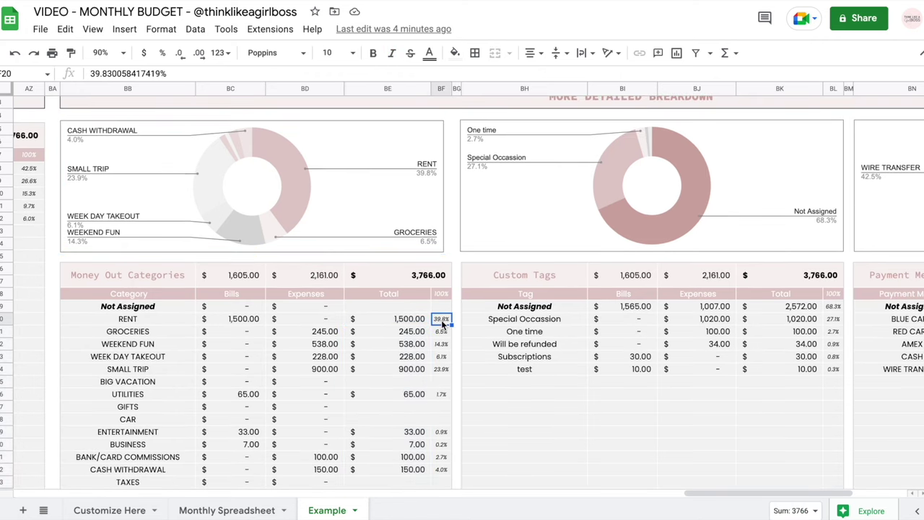
left_click(429, 173)
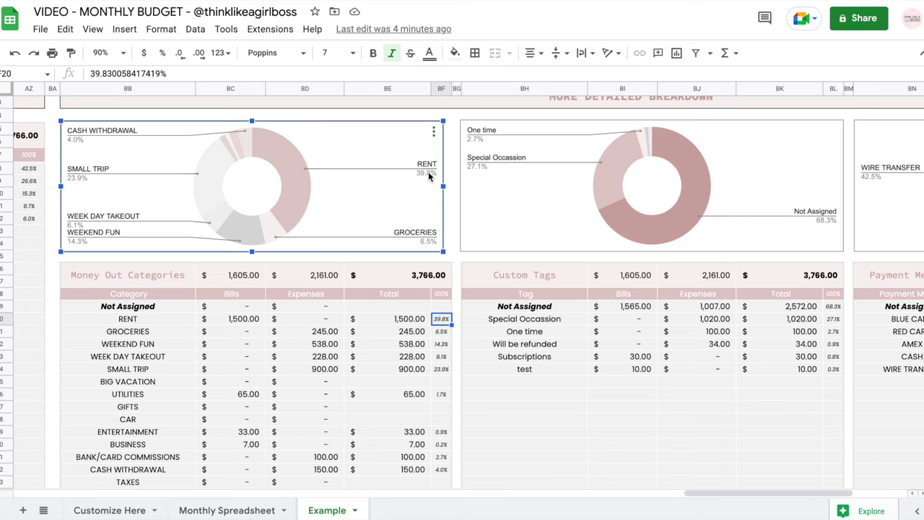
- Examine the Custom Tags and Payment Methods breakdowns in More Detailed Breakdown, then return to the start of the Example sheet
scroll(570, 268, "up", 2)
scroll(570, 268, "right", 2)
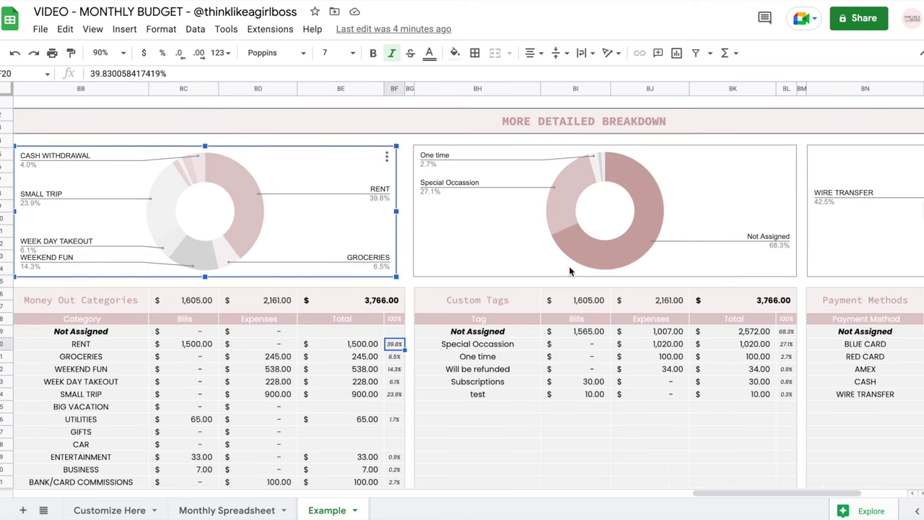
scroll(569, 271, "right", 3)
scroll(356, 355, "left", 5)
left_click(356, 355)
scroll(356, 355, "left", 15)
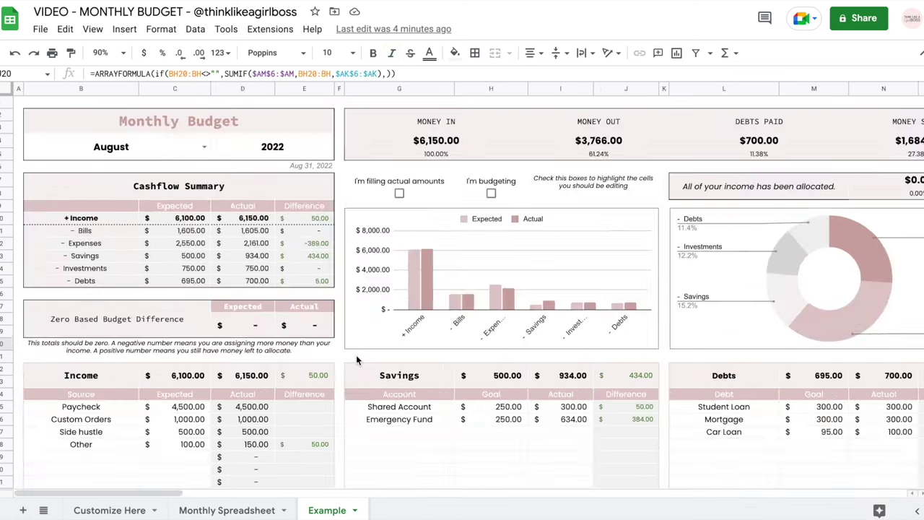
left_click(341, 355)
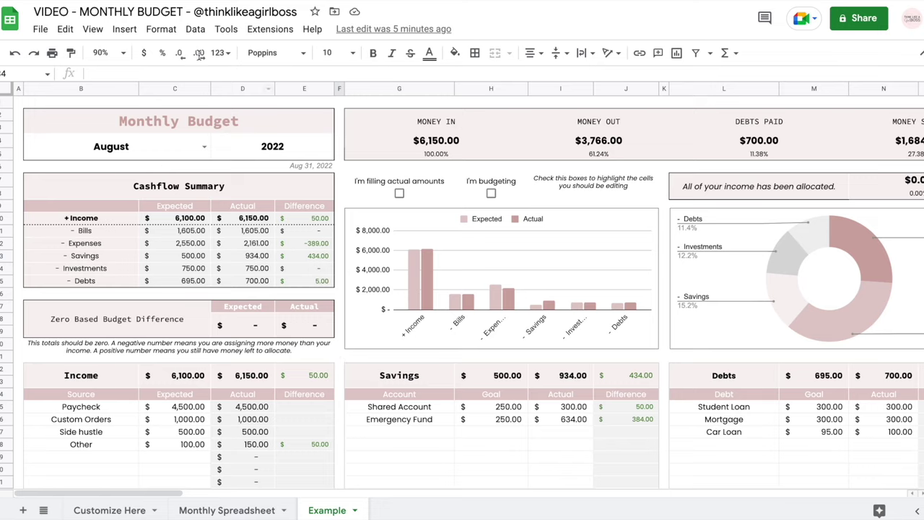
left_click(40, 30)
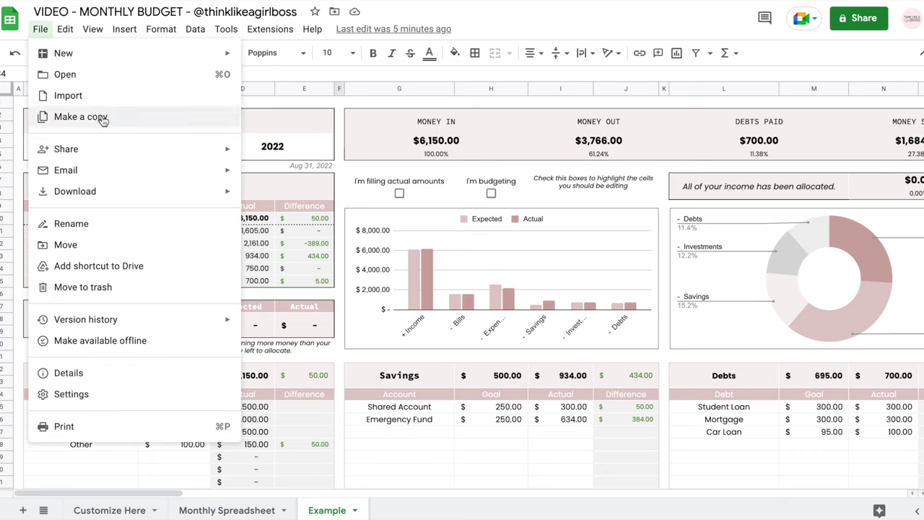
left_click(426, 448)
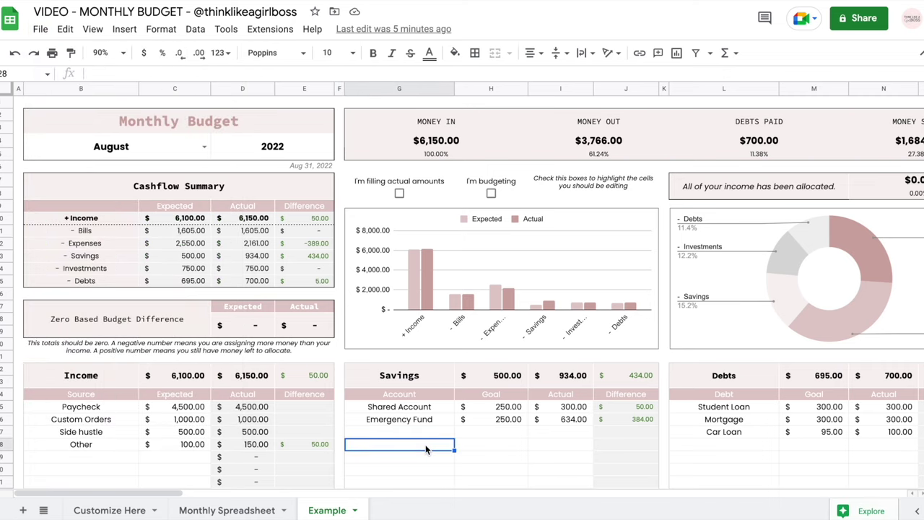
- Duplicate the Monthly Spreadsheet sheet and rename the copy as october
key("ctrl+shift+Page_Up")
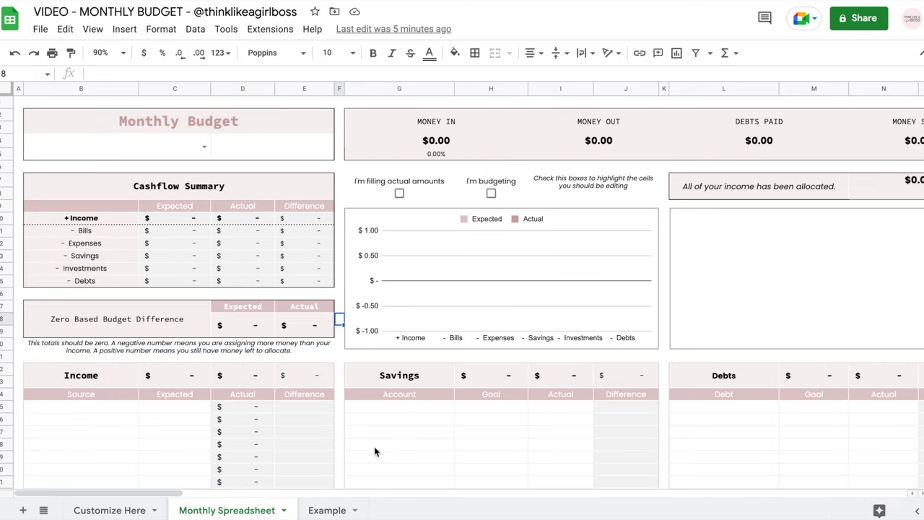
right_click(226, 510)
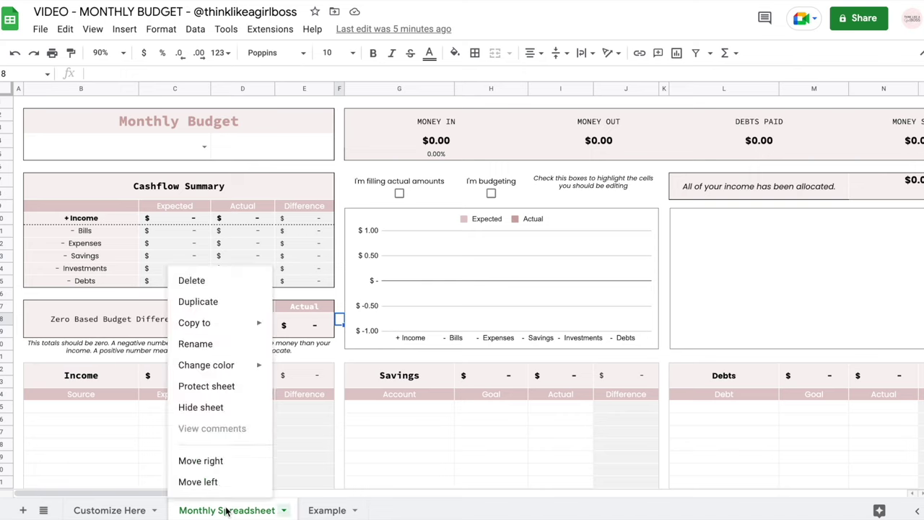
left_click(236, 302)
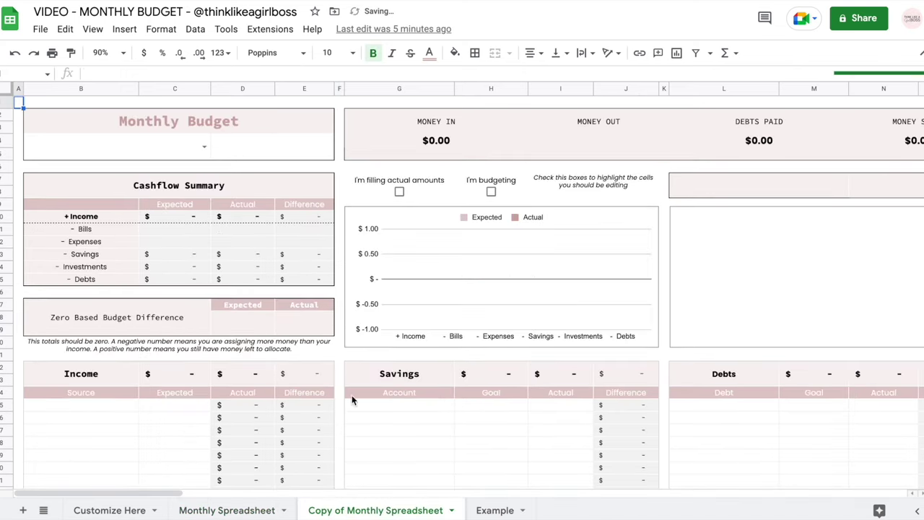
double_click(357, 511)
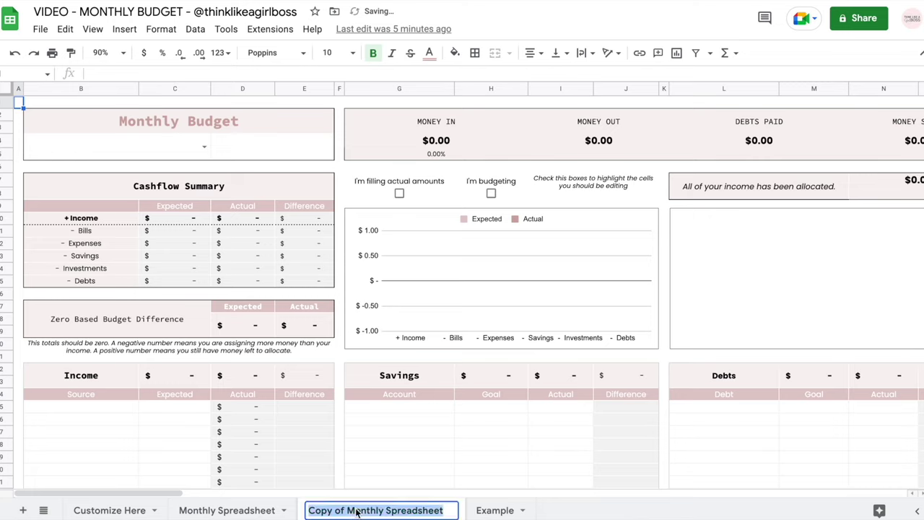
type("october")
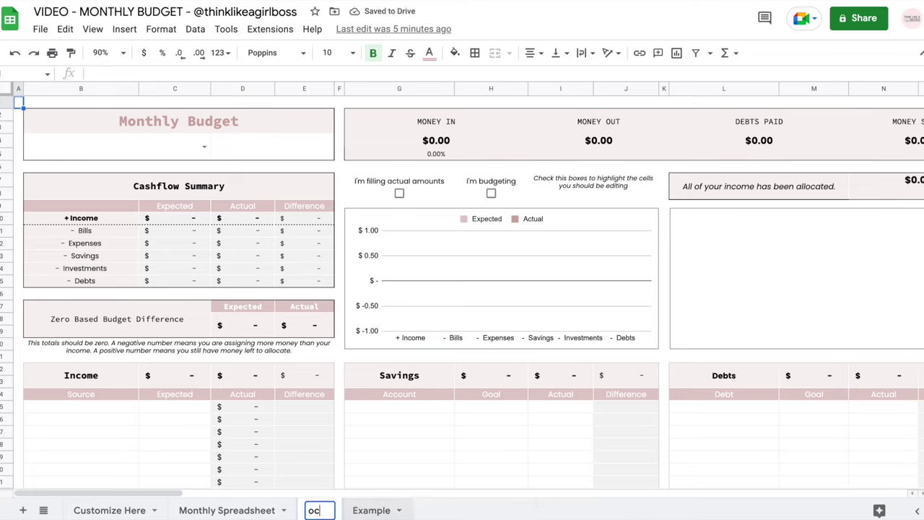
key("Return")
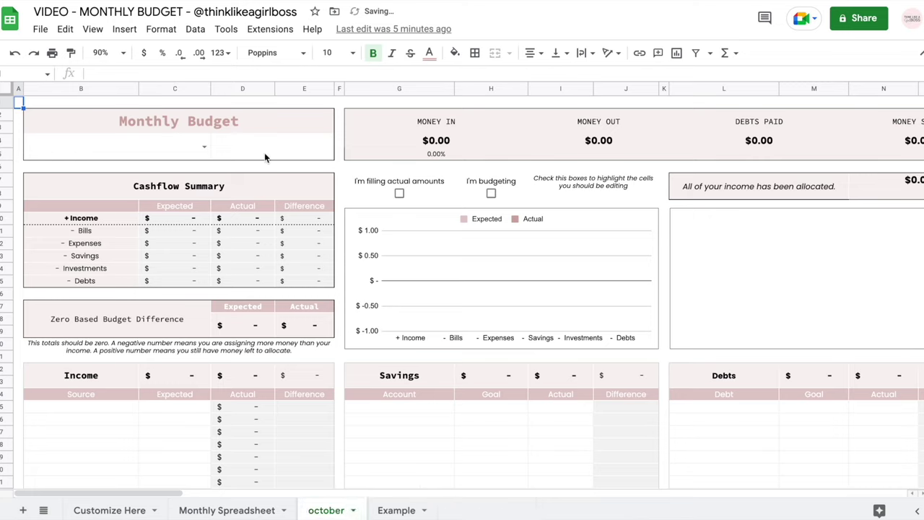
- Set the Monthly Budget header of the october sheet to the month October and the year 2022
left_click(204, 147)
left_click(44, 324)
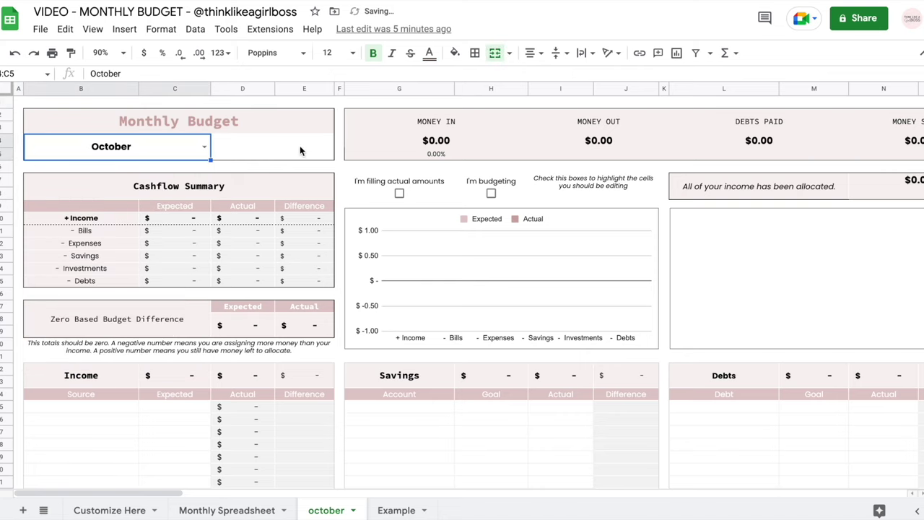
left_click(288, 147)
type("2022")
key("Return")
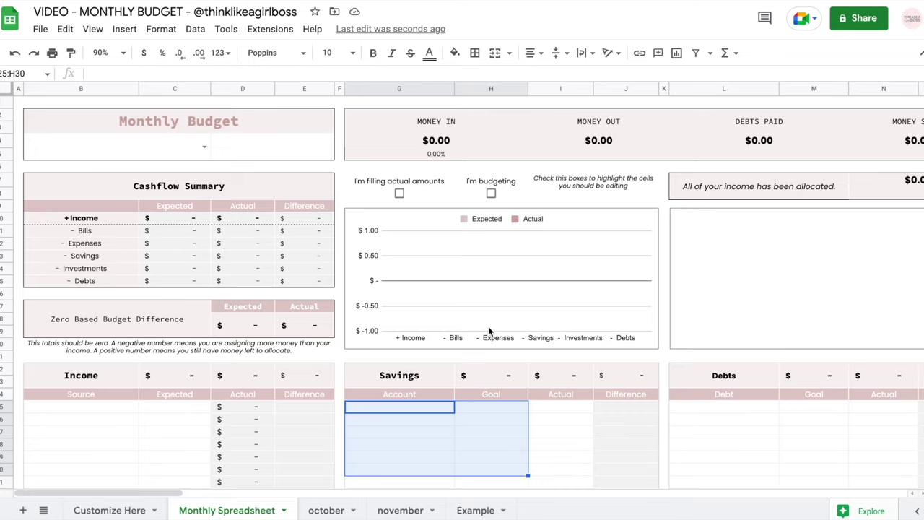
- Rename the Monthly Spreadsheet sheet as blank original
key("ctrl+z")
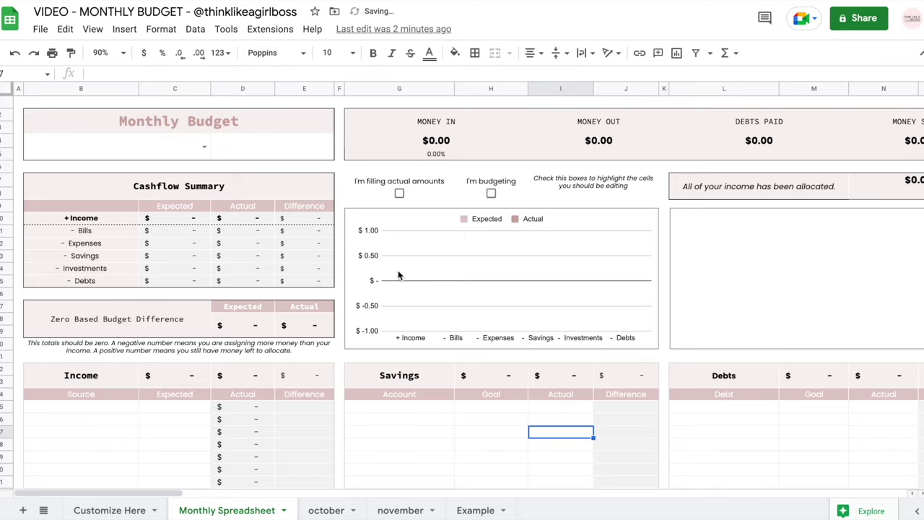
scroll(398, 276, "down", 3)
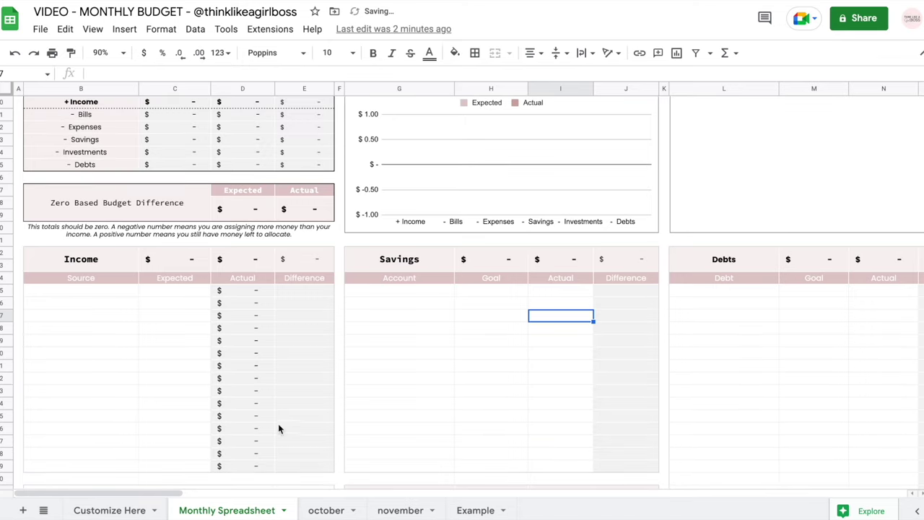
double_click(231, 510)
type("blank original")
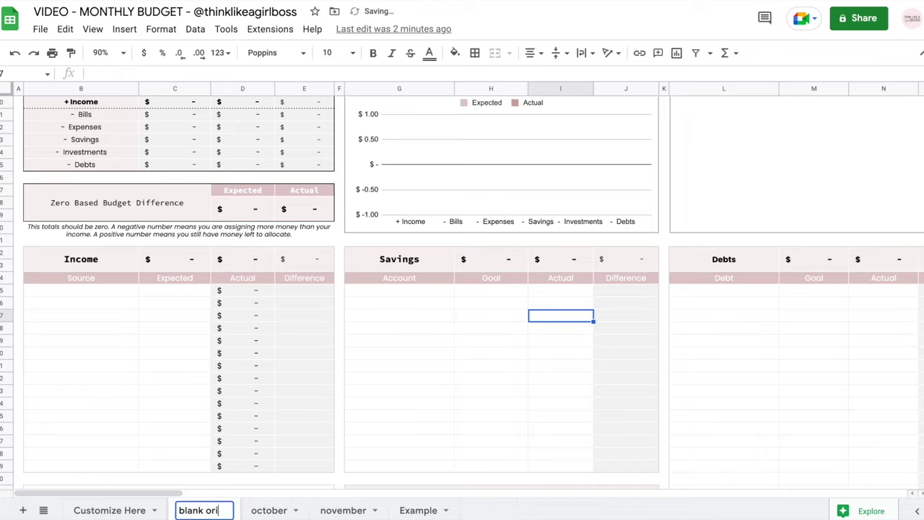
key("Return")
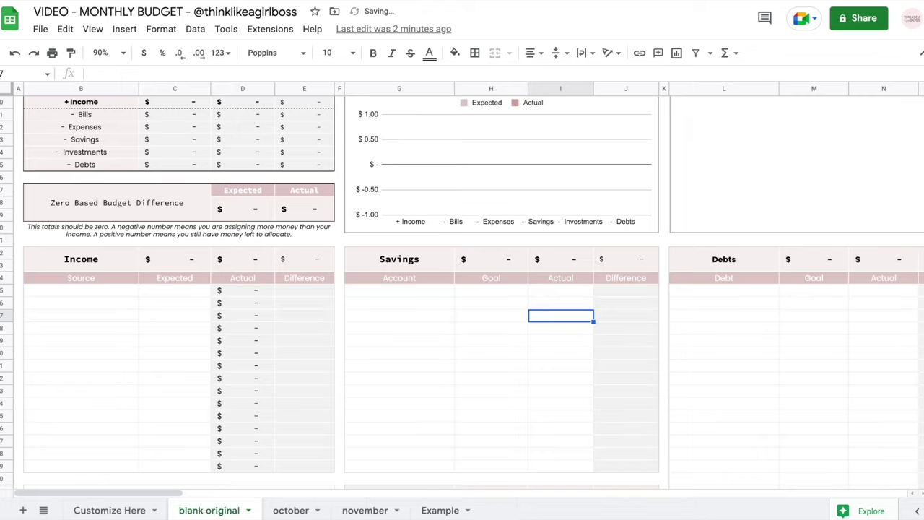
- Duplicate the blank original sheet
right_click(217, 512)
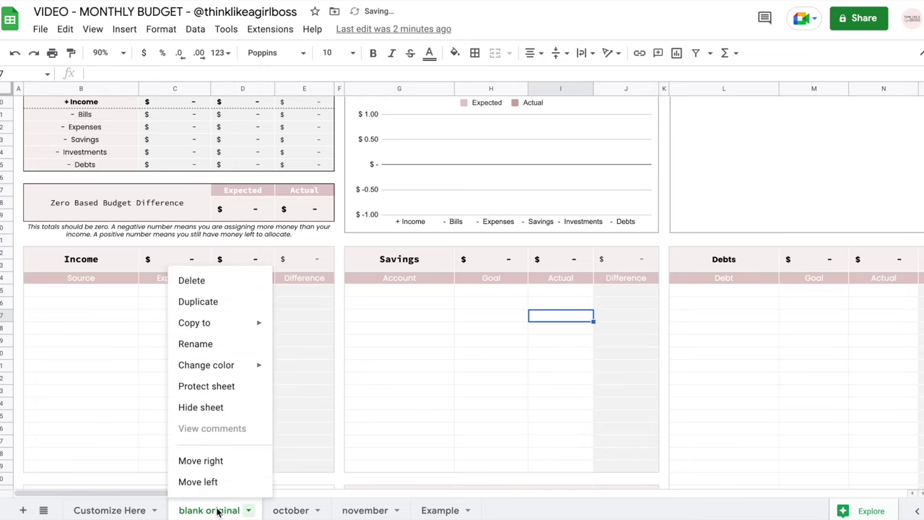
left_click(218, 304)
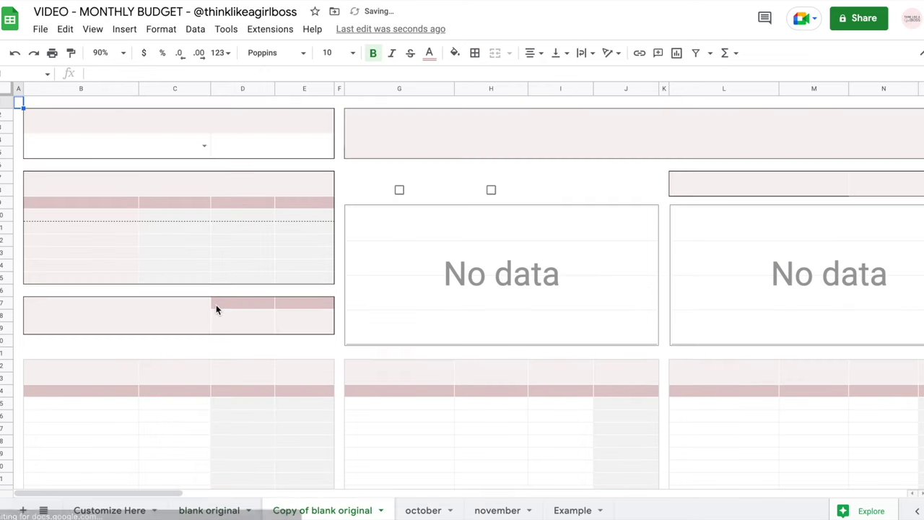